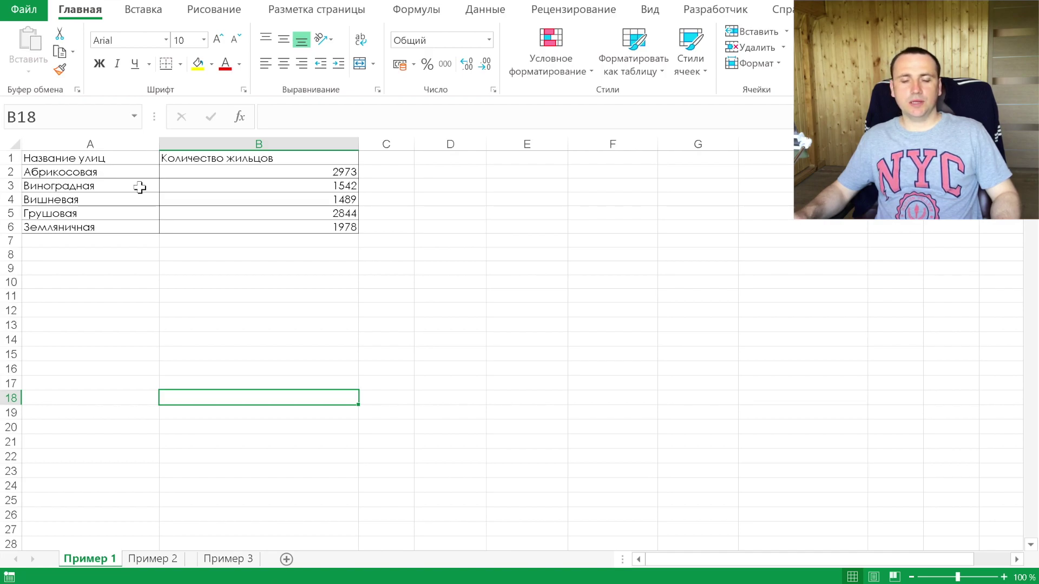
- Select the street and resident table A1:B6, headers included, with the Insert tab showing
{"action": "left_click_drag", "start_coordinate": [116, 173], "coordinate": [292, 220]}
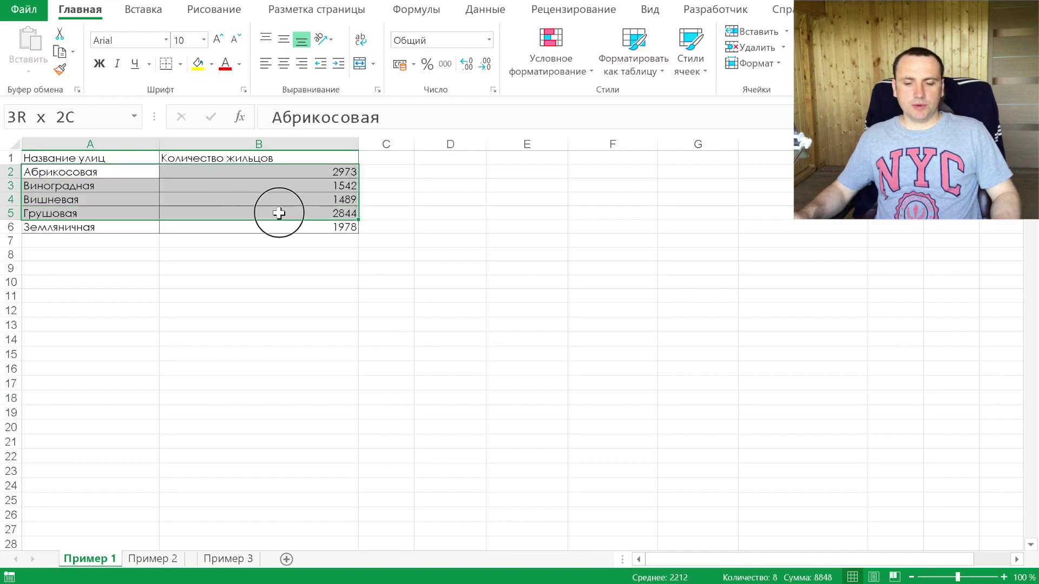
{"action": "left_click", "coordinate": [142, 11]}
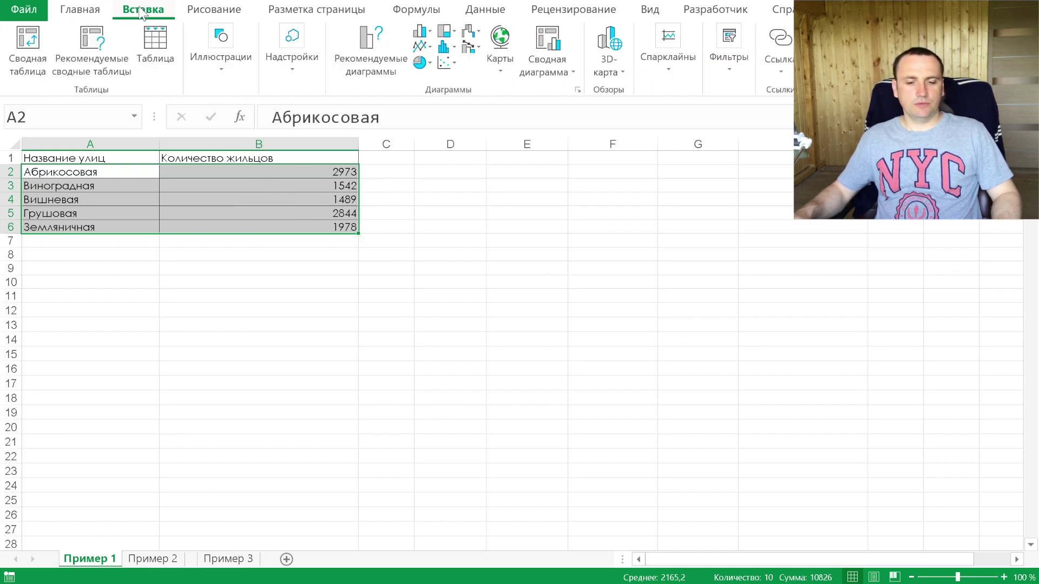
{"action": "left_click", "coordinate": [90, 171]}
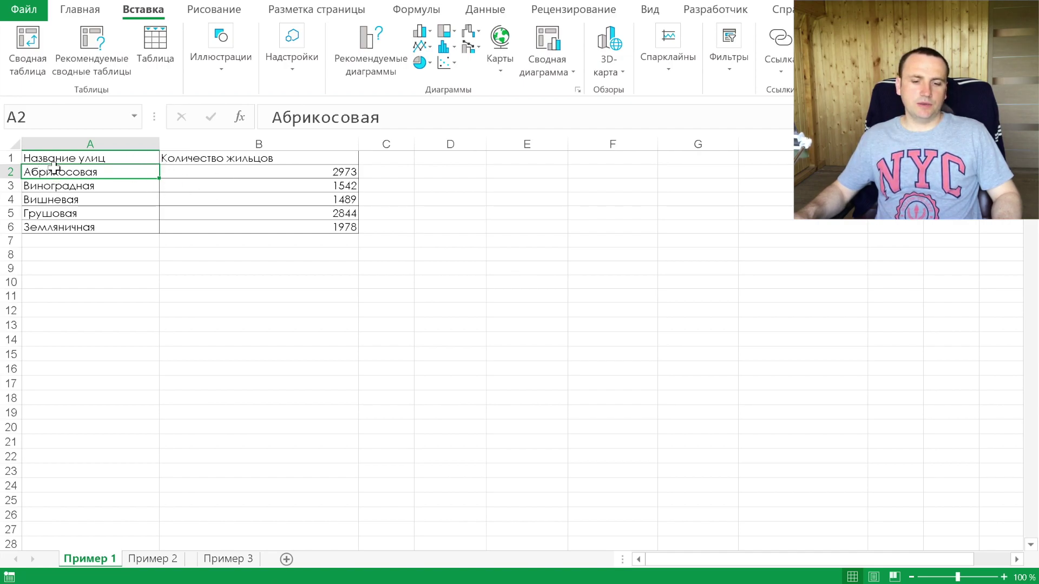
{"action": "left_click_drag", "start_coordinate": [57, 159], "coordinate": [221, 237]}
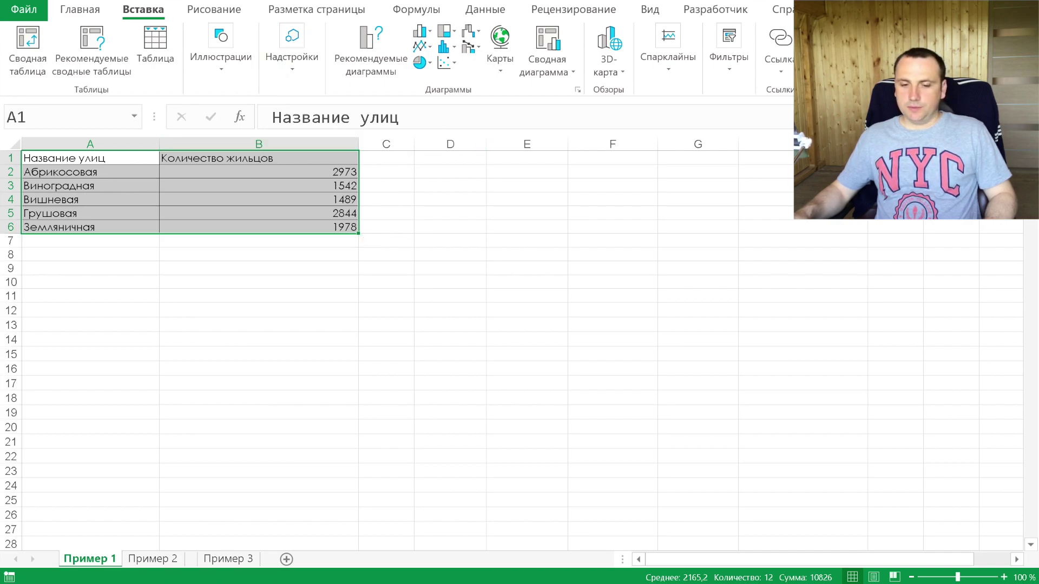
- Insert a 2-D pie chart of resident counts per street, titled Количество жильцов
{"action": "left_click", "coordinate": [427, 65]}
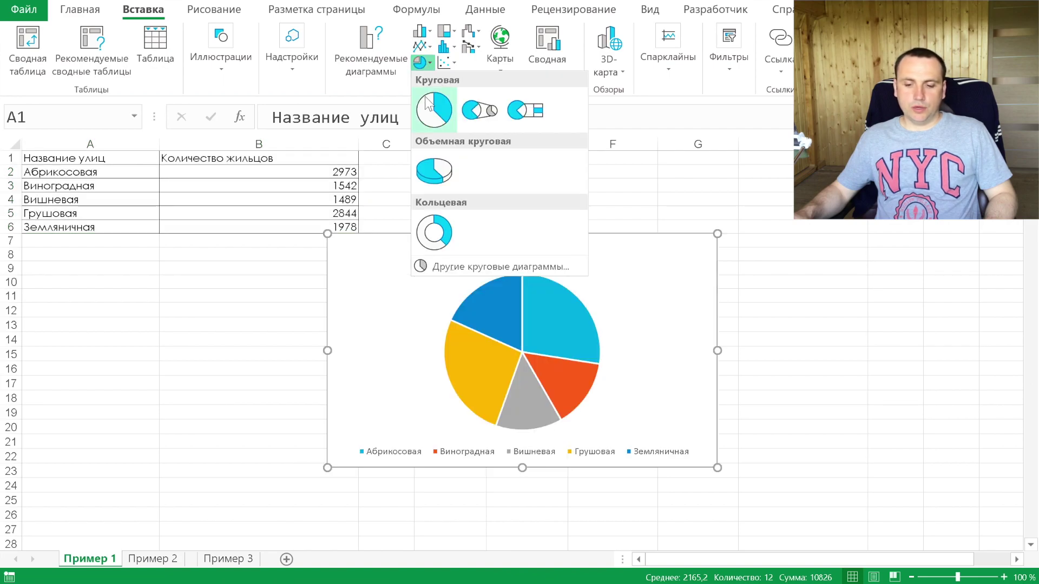
{"action": "left_click", "coordinate": [425, 98]}
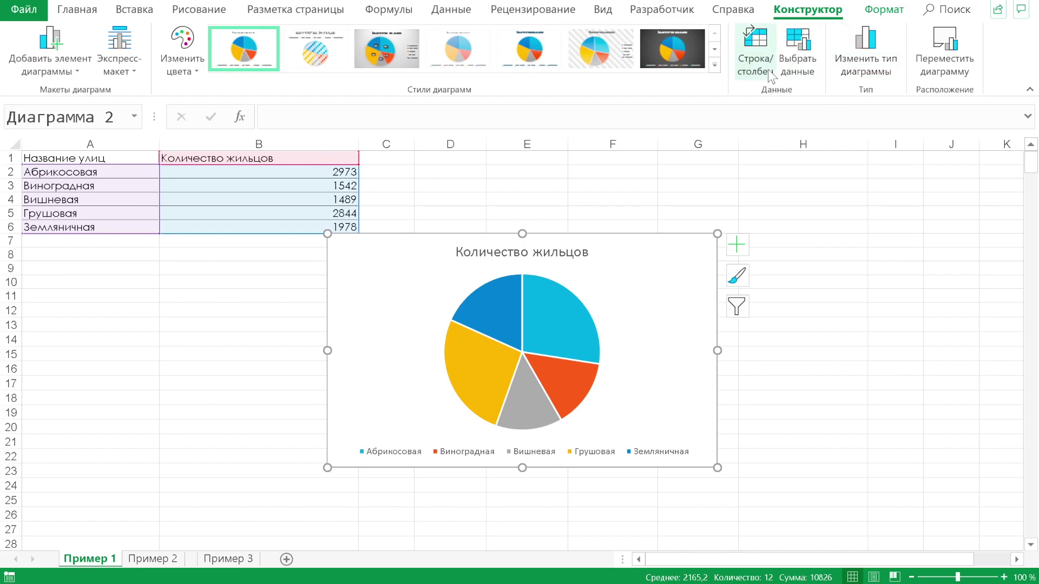
- Move the pie chart onto its own new chart sheet, Диаграмма1
{"action": "left_click", "coordinate": [952, 68]}
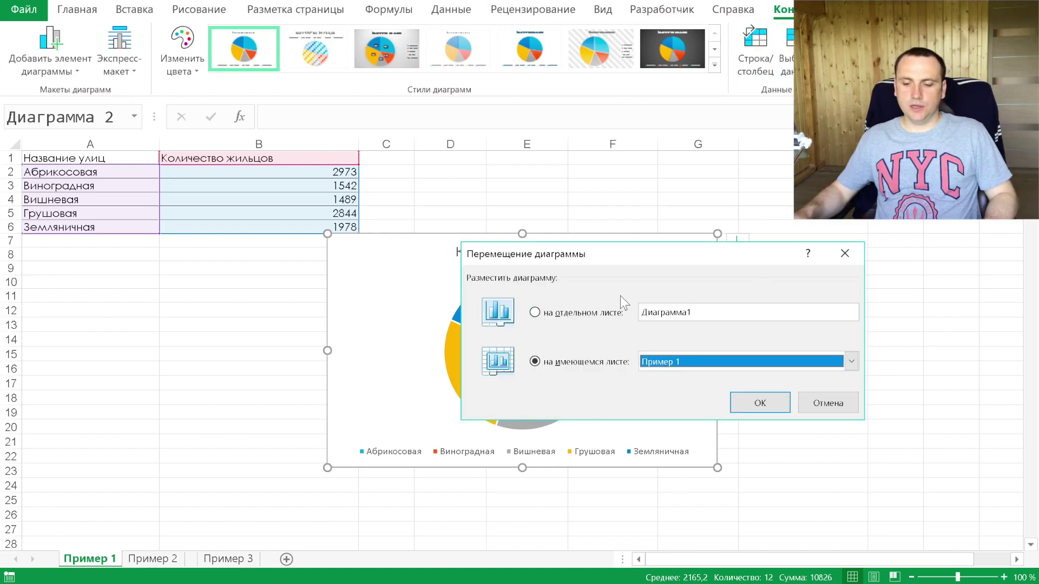
{"action": "left_click", "coordinate": [569, 312]}
{"action": "left_click", "coordinate": [765, 403]}
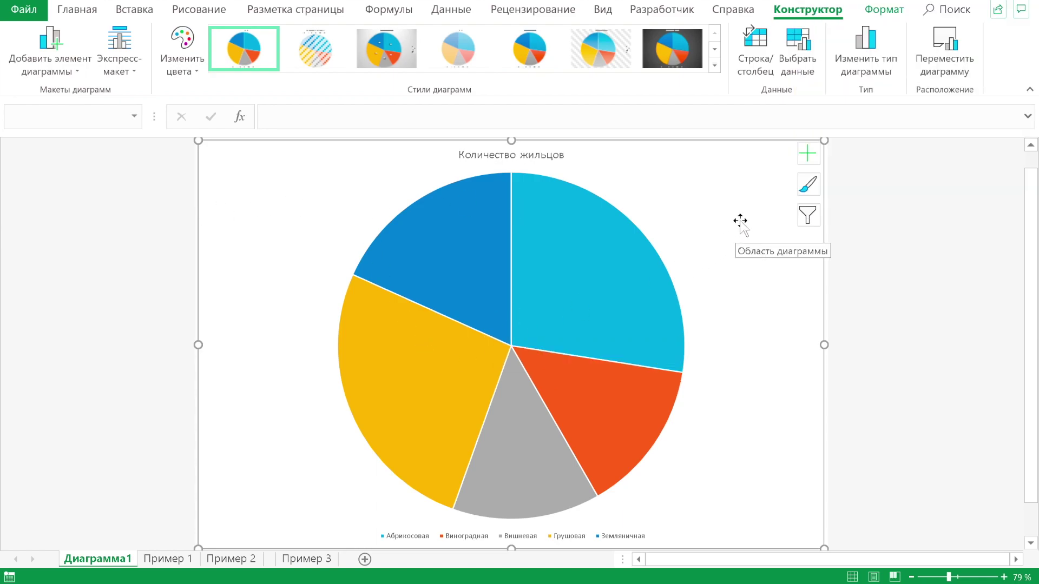
- Place the legend on the left in bold, enlarged Century Gothic
{"action": "left_click", "coordinate": [809, 160]}
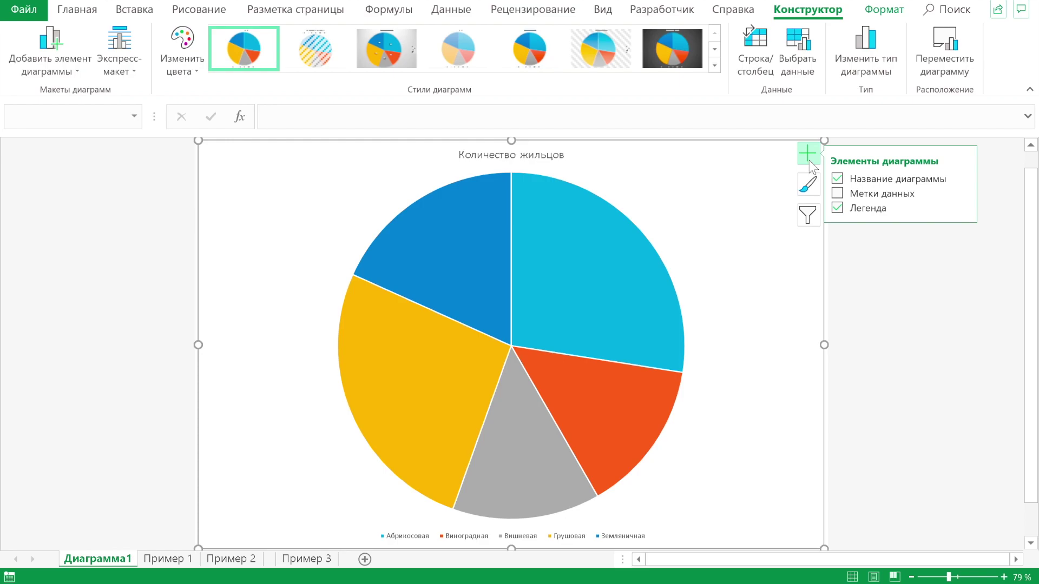
{"action": "left_click", "coordinate": [963, 208]}
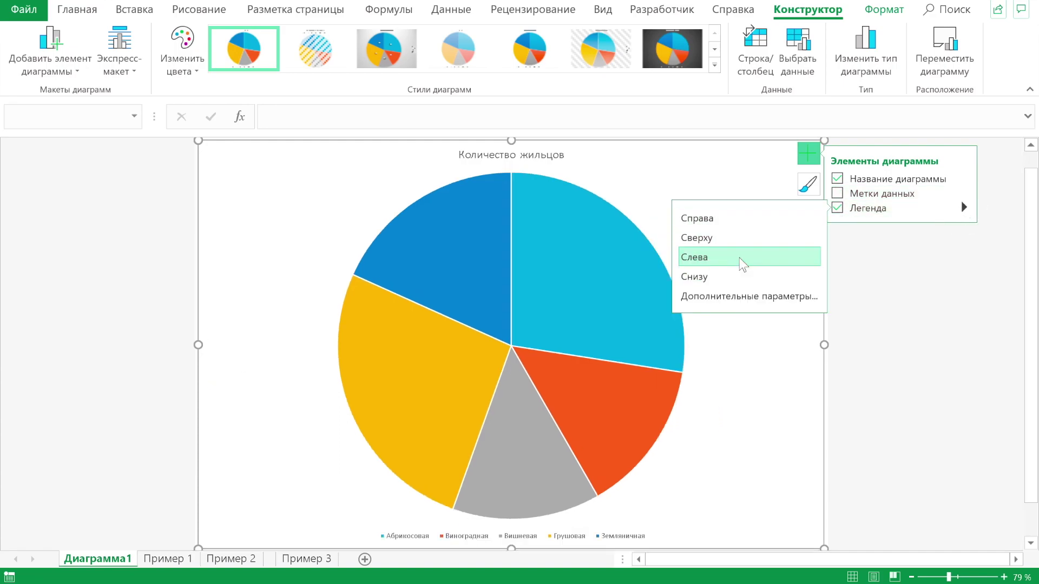
{"action": "left_click", "coordinate": [742, 264]}
{"action": "left_click", "coordinate": [250, 331]}
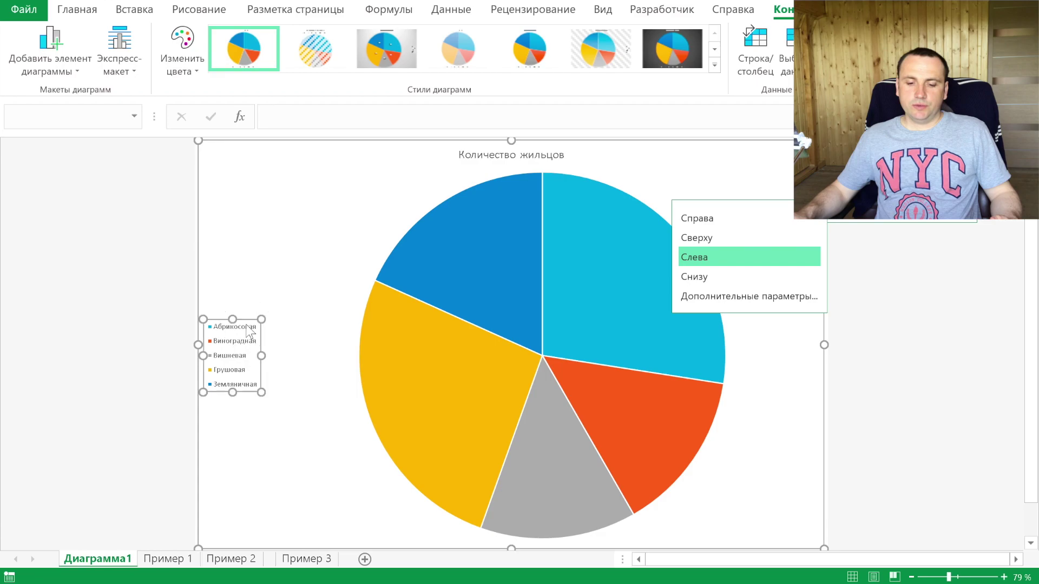
{"action": "left_click", "coordinate": [76, 11]}
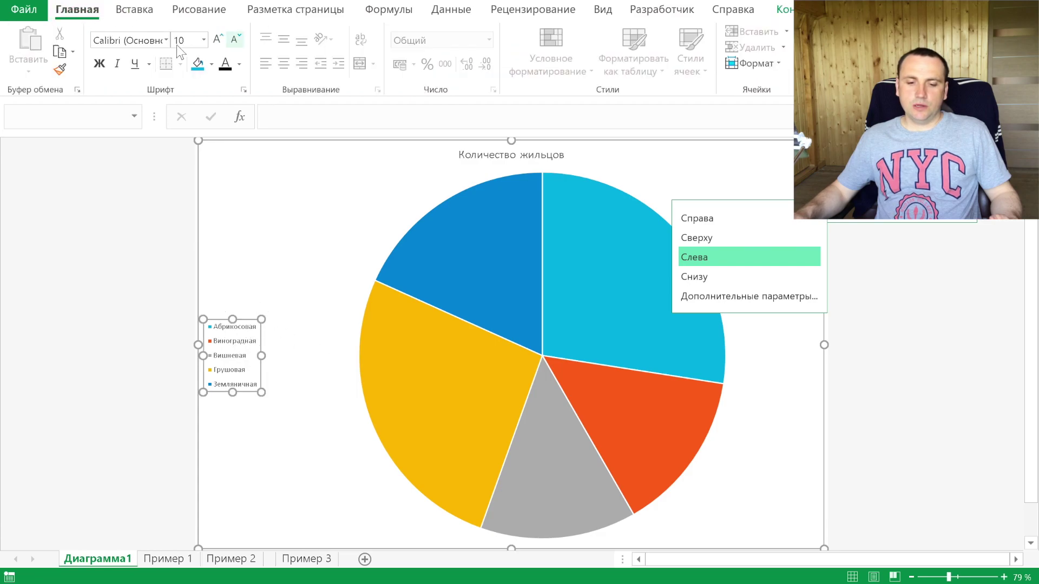
{"action": "left_click", "coordinate": [133, 41]}
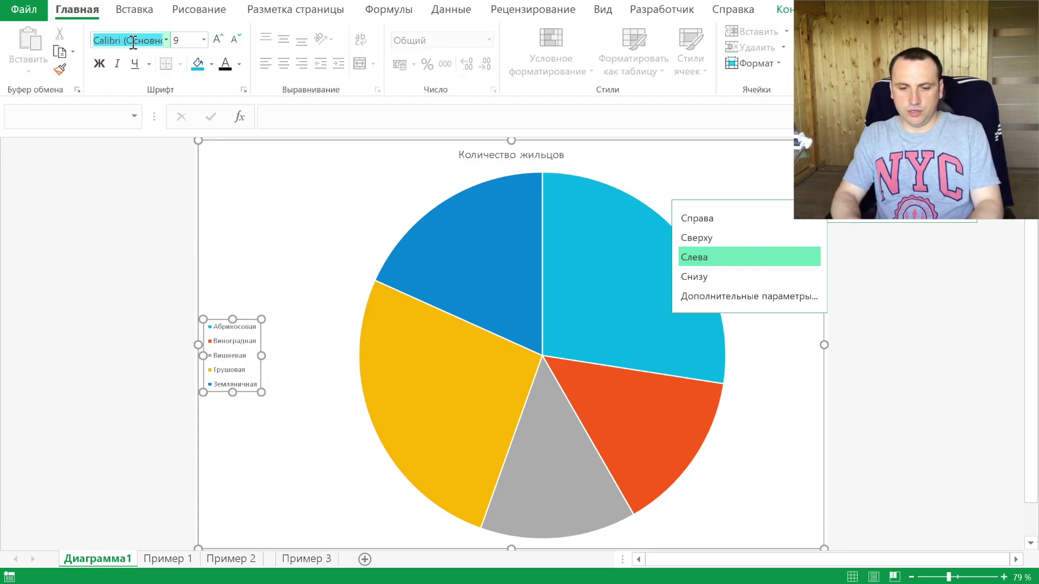
{"action": "type", "text": "Century Gothic"}
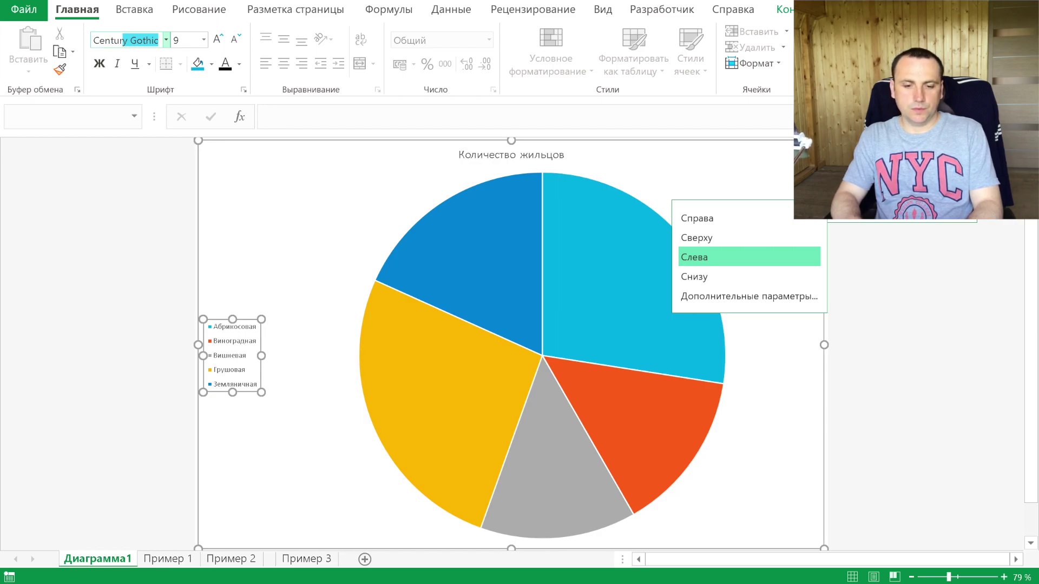
{"action": "key", "text": "Return"}
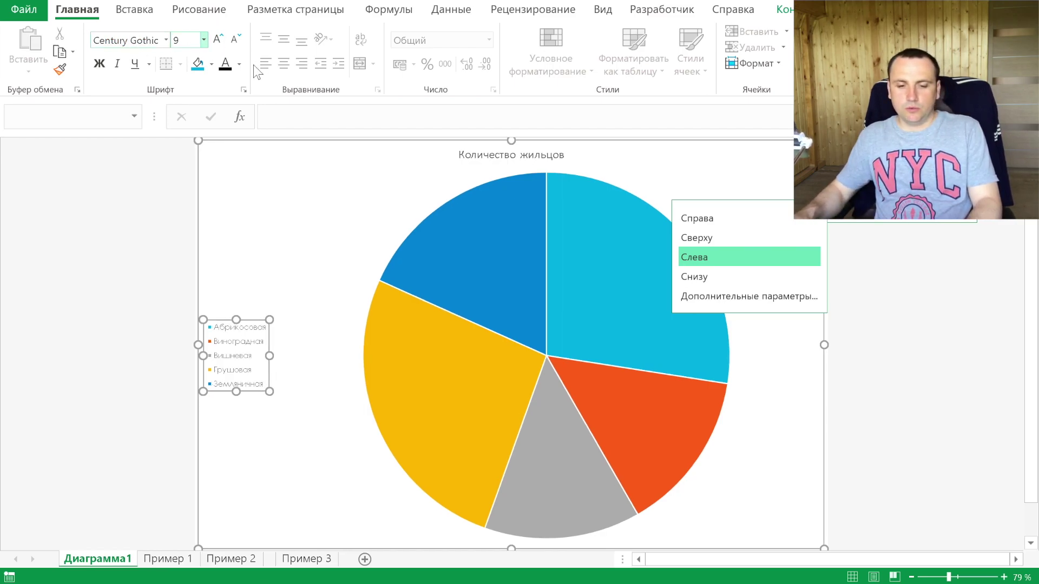
{"action": "left_click", "coordinate": [218, 39]}
{"action": "left_click", "coordinate": [218, 39]}
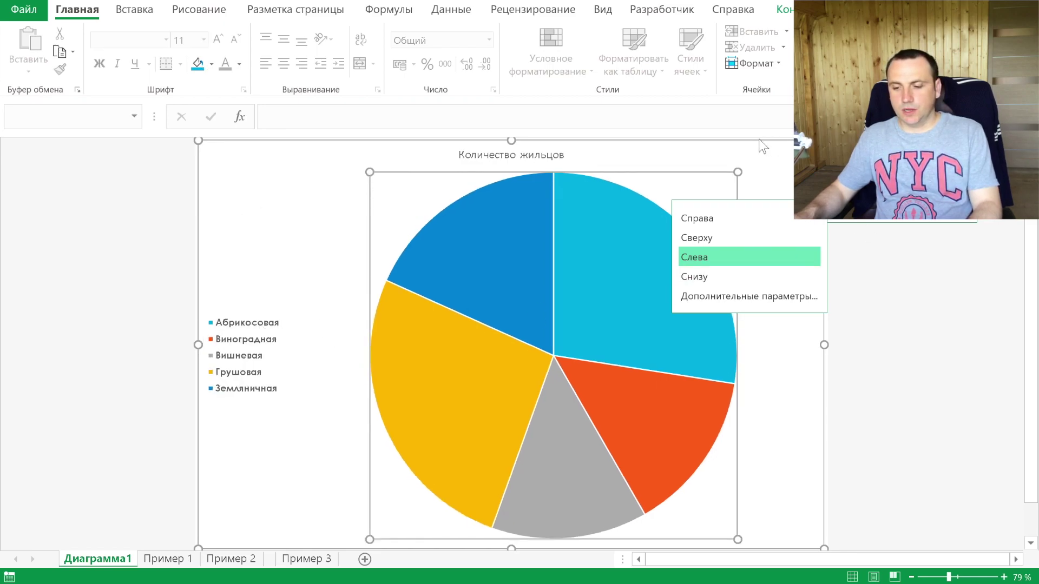
- Set the chart title font to Century Gothic, then return to the Пример 1 sheet
{"action": "left_click", "coordinate": [694, 256]}
{"action": "left_click", "coordinate": [522, 154]}
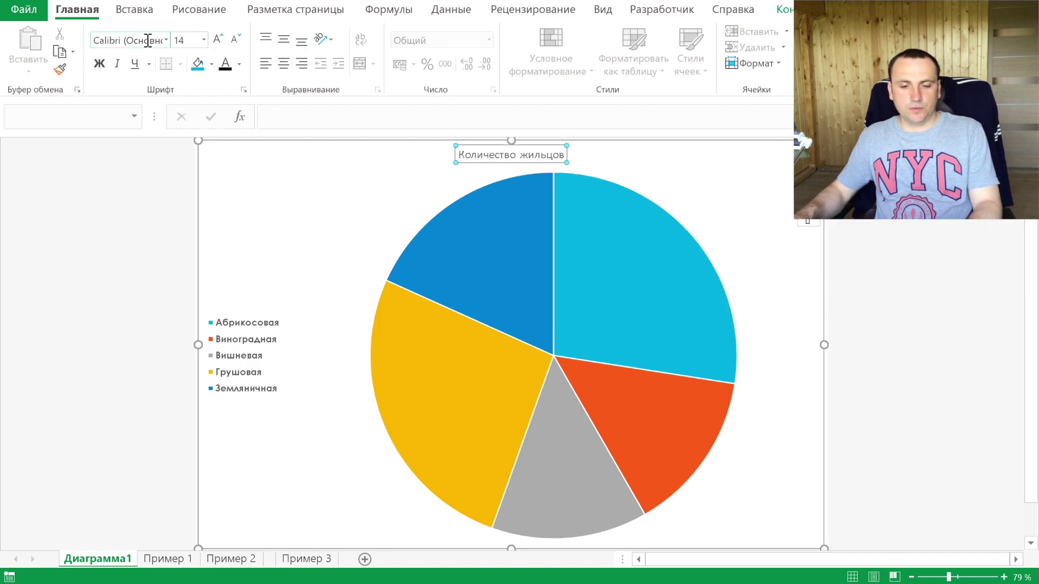
{"action": "left_click", "coordinate": [147, 40]}
{"action": "type", "text": "Centu"}
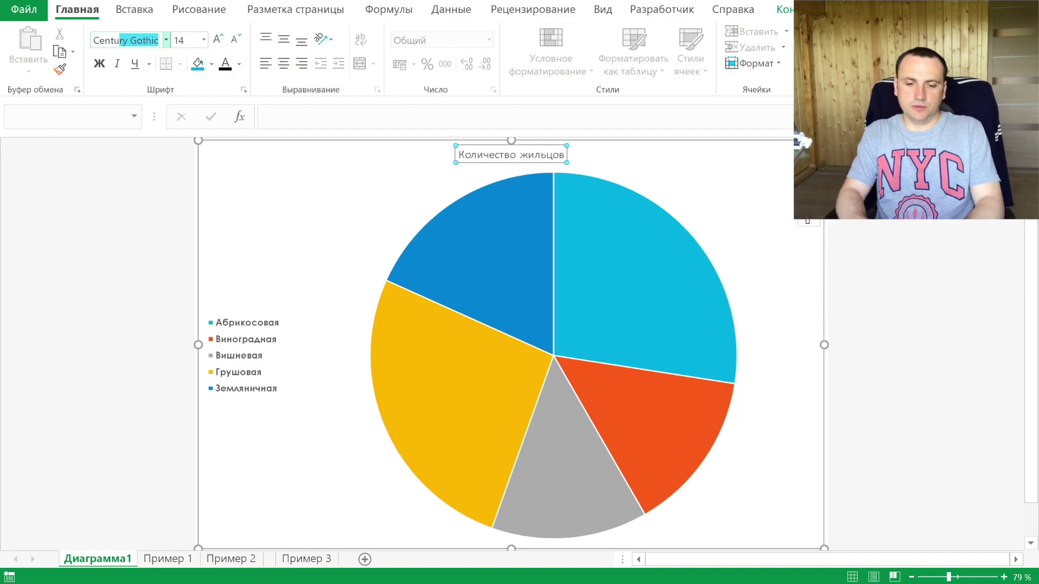
{"action": "type", "text": "ry"}
{"action": "key", "text": "Return"}
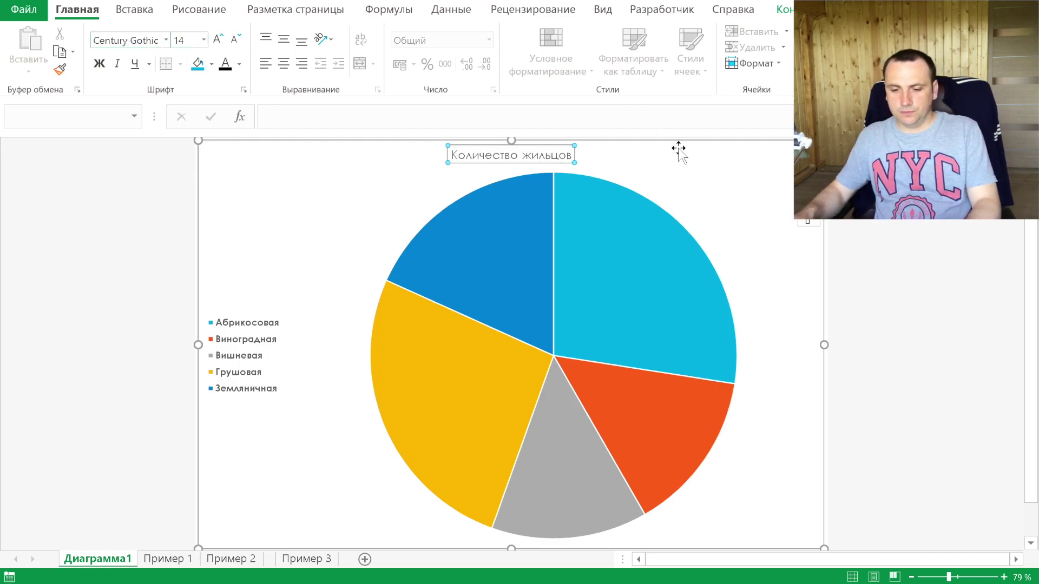
{"action": "left_click", "coordinate": [393, 187]}
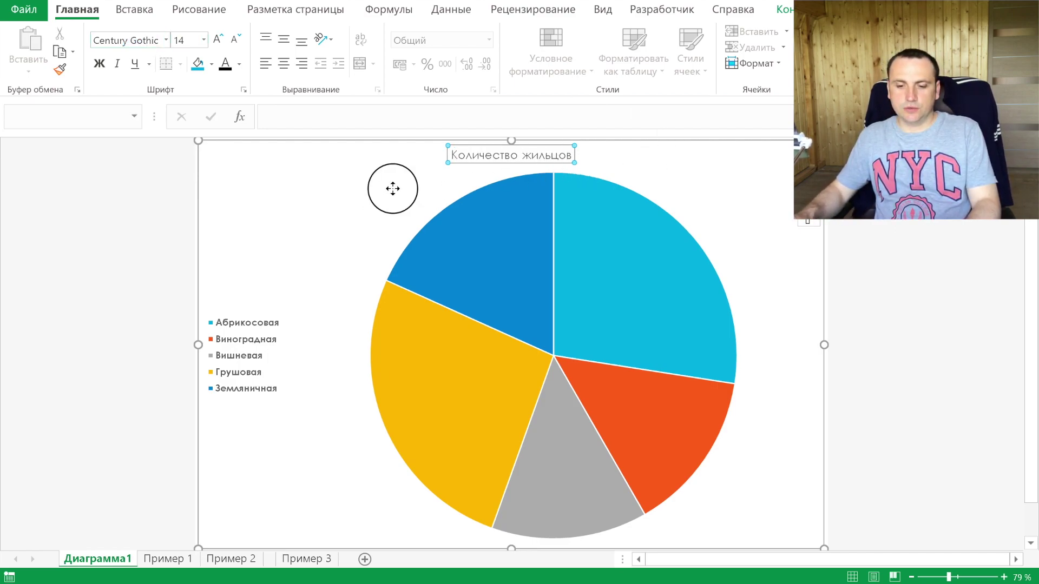
{"action": "left_click", "coordinate": [507, 157]}
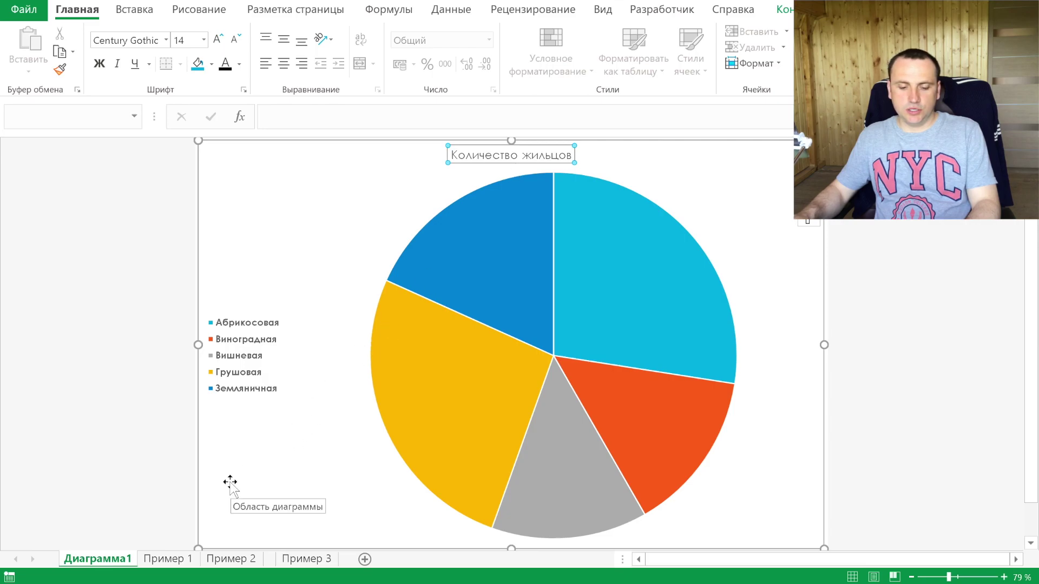
{"action": "left_click", "coordinate": [168, 559]}
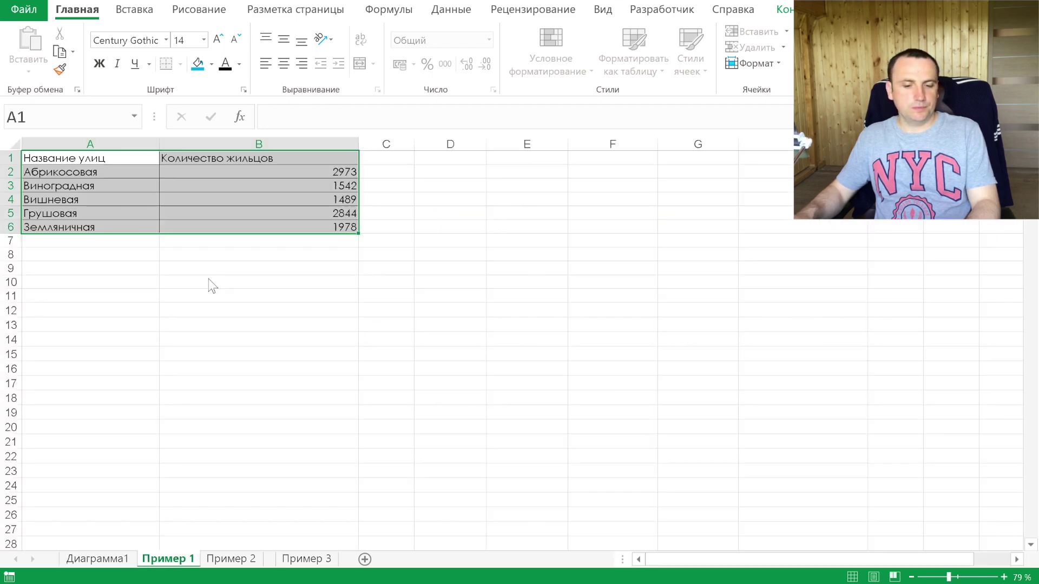
- Cut the B1 header to 'Количество' and check the linked title on Диаграмма1
{"action": "left_click", "coordinate": [242, 156]}
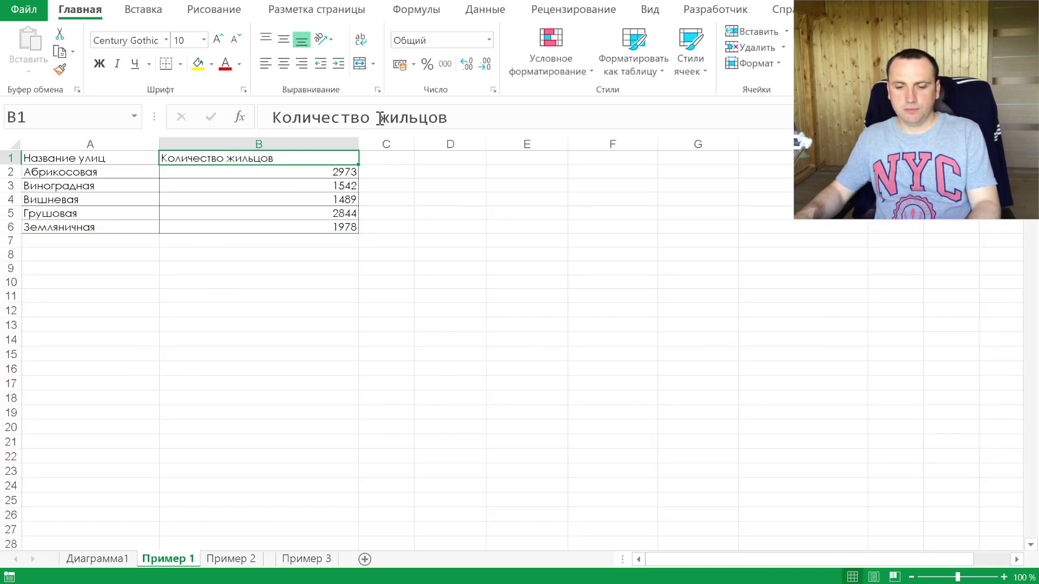
{"action": "left_click_drag", "start_coordinate": [379, 118], "coordinate": [591, 115]}
{"action": "key", "text": "BackSpace"}
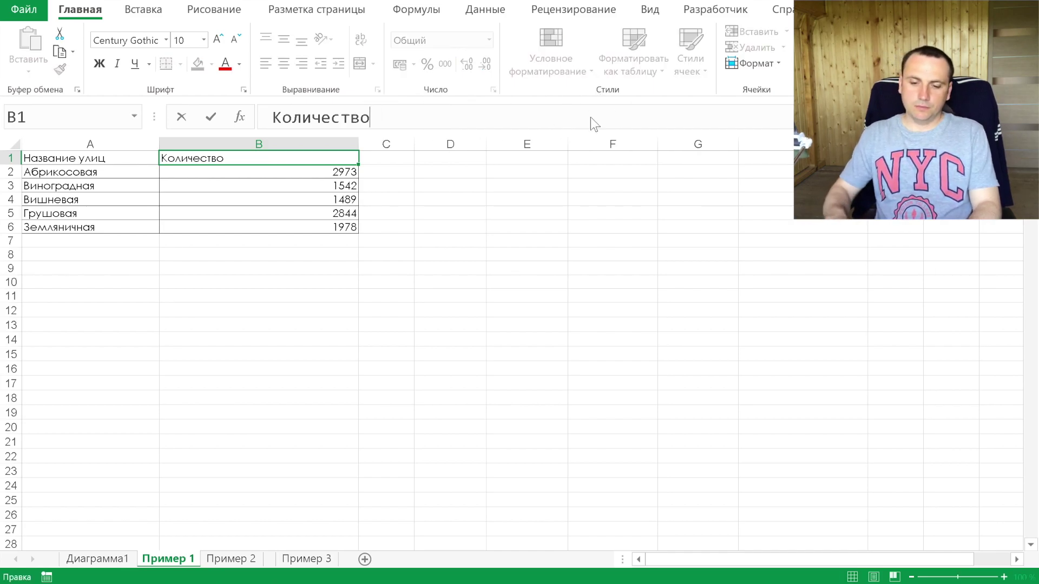
{"action": "key", "text": "Return"}
{"action": "left_click", "coordinate": [126, 560]}
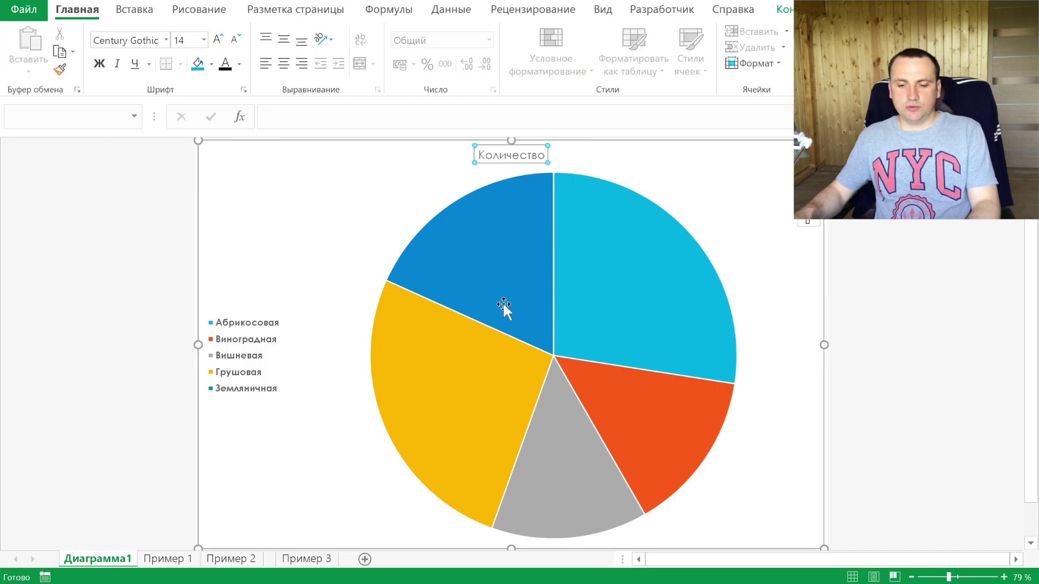
{"action": "left_click", "coordinate": [548, 295]}
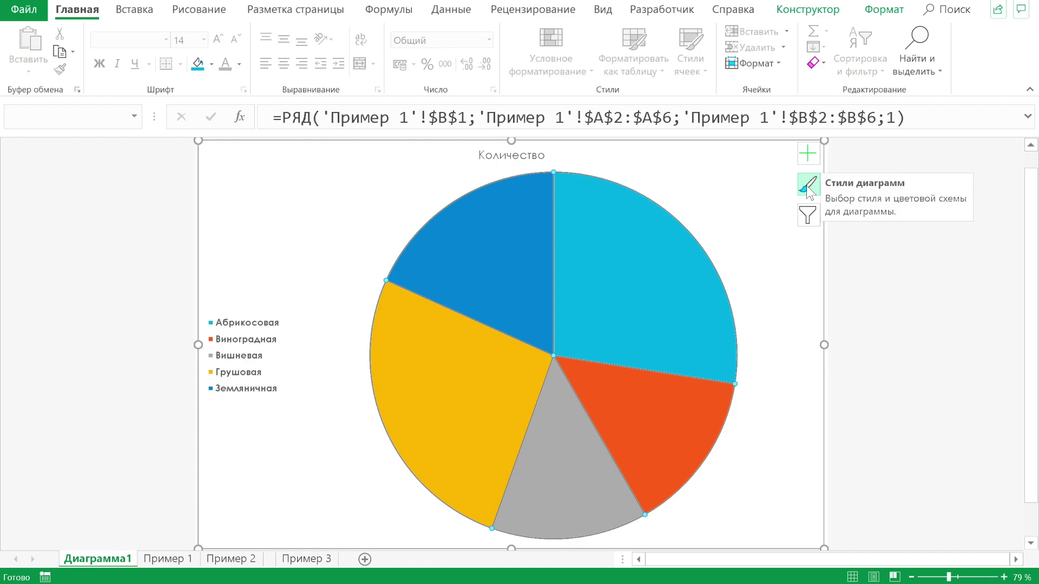
- Apply chart style Стиль 1 to the pie and close the style gallery
{"action": "left_click", "coordinate": [809, 191]}
{"action": "left_click", "coordinate": [808, 192]}
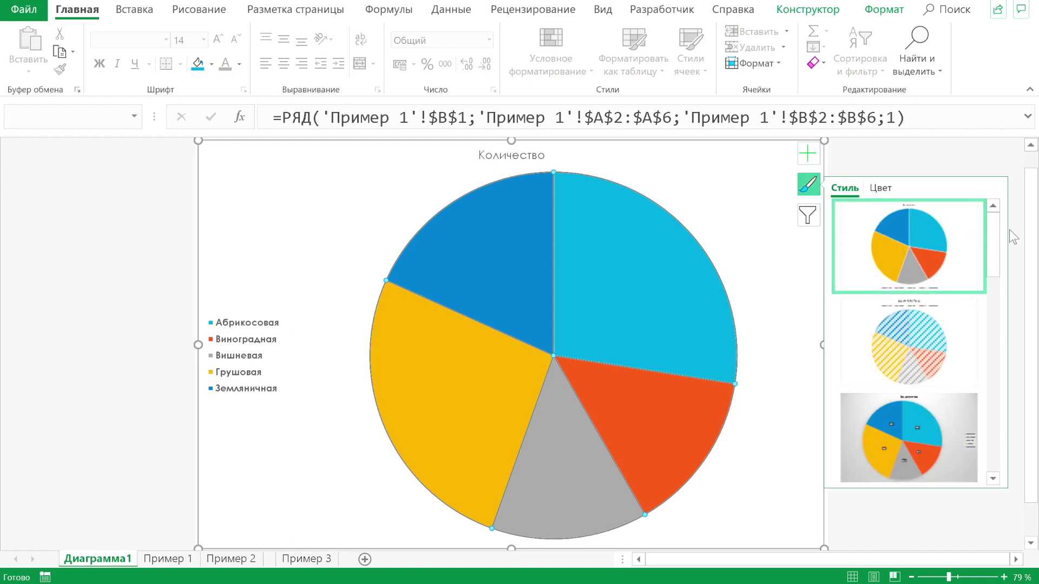
{"action": "left_click_drag", "start_coordinate": [998, 234], "coordinate": [986, 416]}
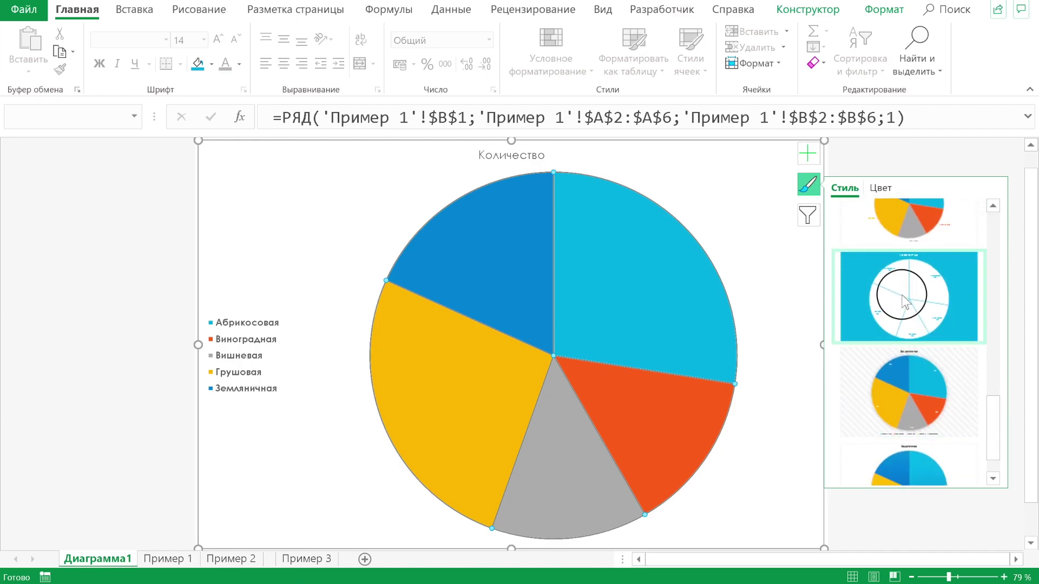
{"action": "scroll", "coordinate": [925, 271], "scroll_direction": "up", "scroll_amount": 10}
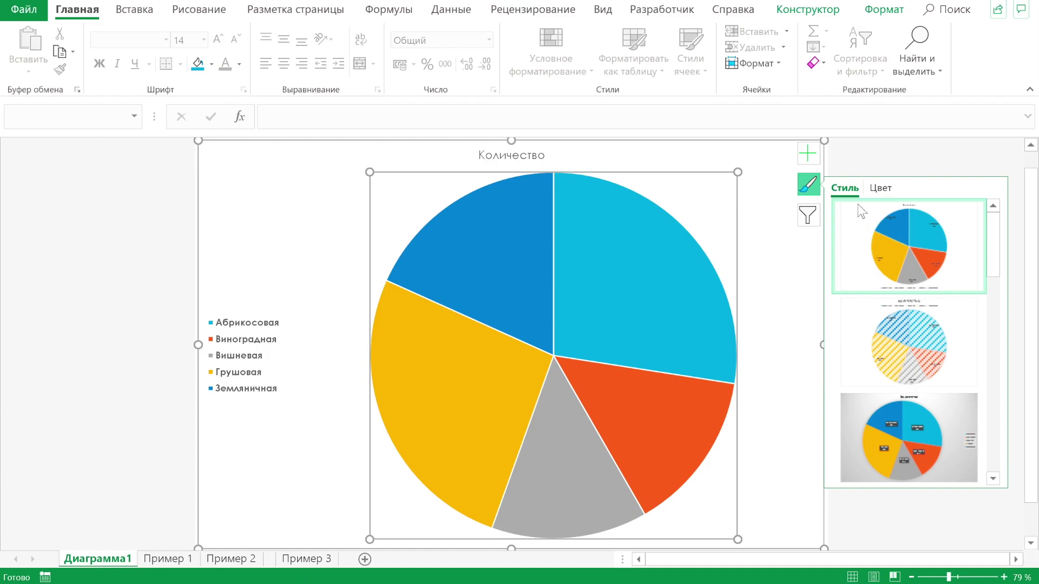
{"action": "left_click", "coordinate": [875, 210]}
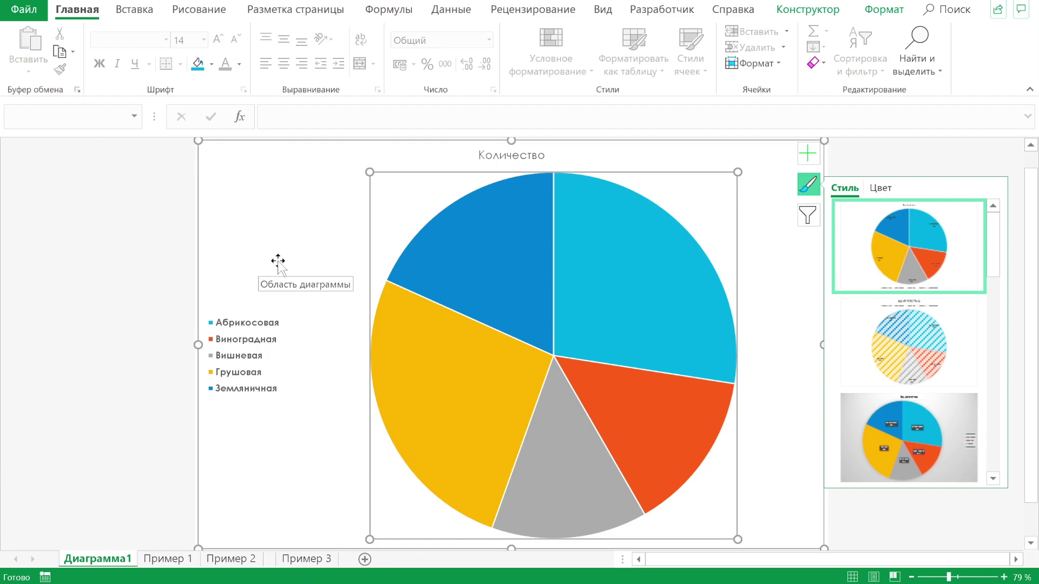
{"action": "left_click", "coordinate": [803, 188]}
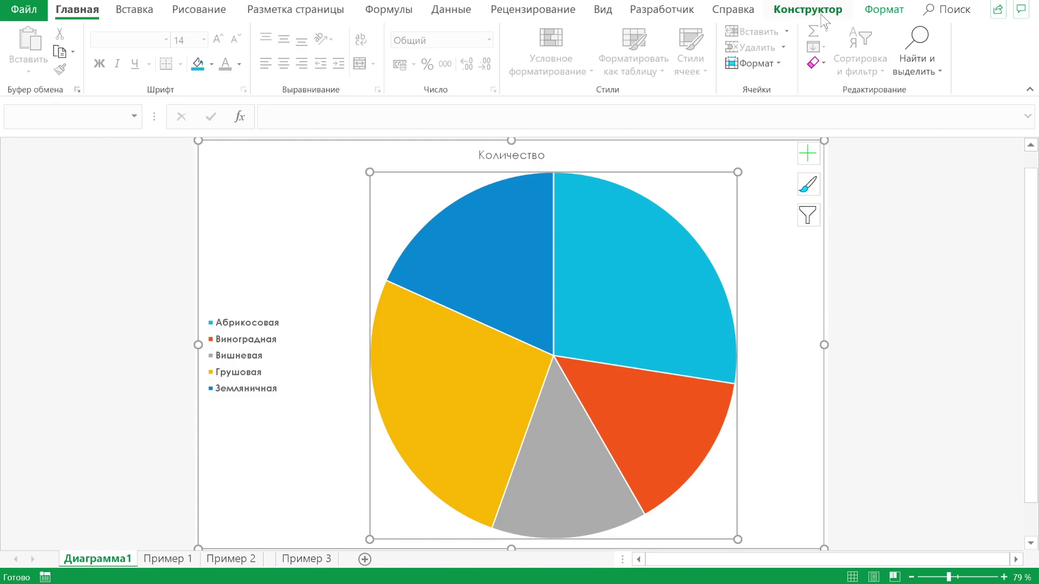
- Fill the whole pie series purple from the Format tab
{"action": "left_click", "coordinate": [883, 9]}
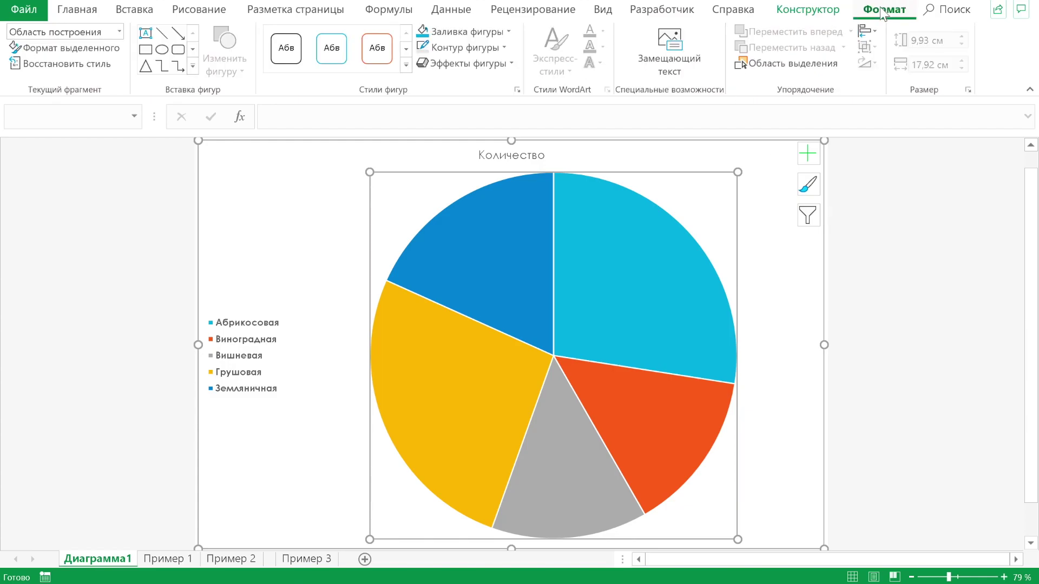
{"action": "left_click", "coordinate": [503, 31]}
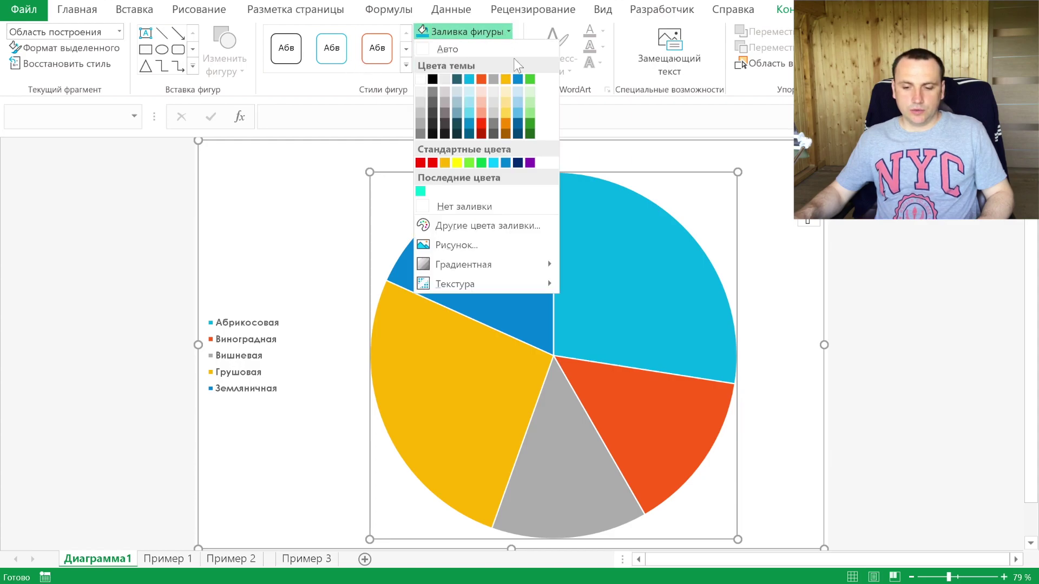
{"action": "left_click", "coordinate": [530, 163]}
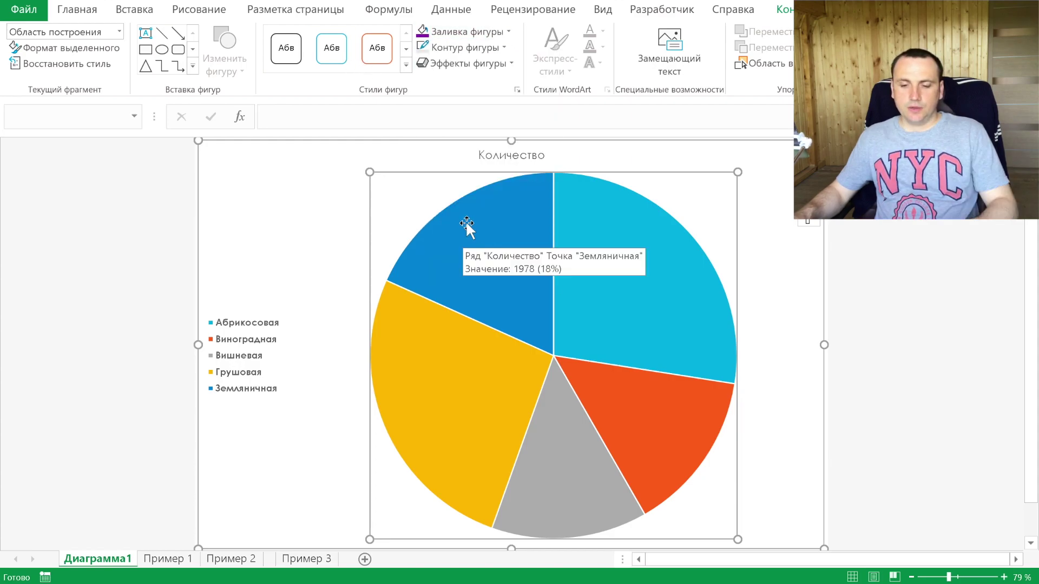
{"action": "double_click", "coordinate": [590, 214]}
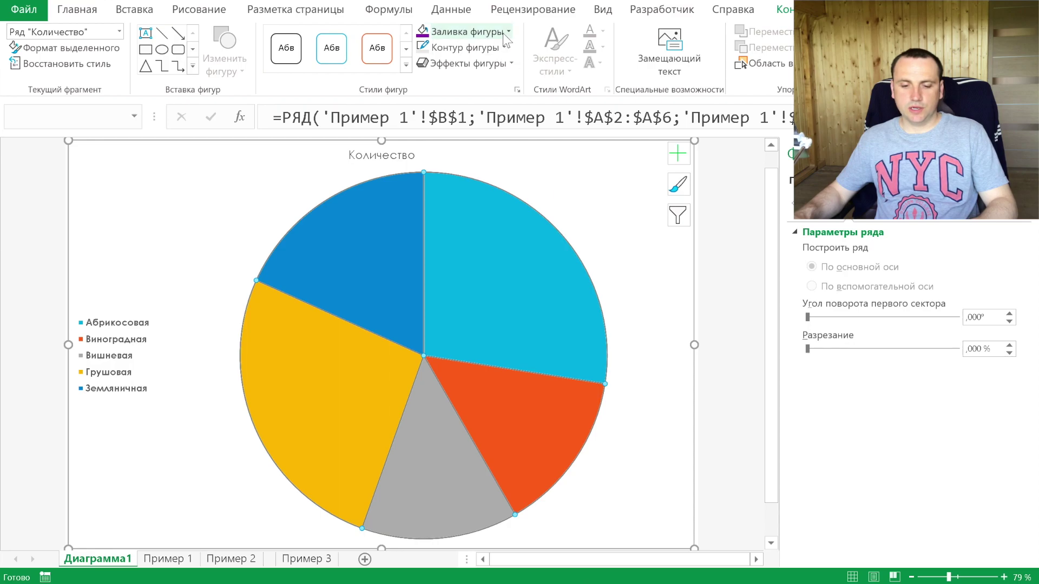
- Colour the Абрикосовая slice light green, Виноградная paler green, and Земляничная dark green
{"action": "left_click", "coordinate": [470, 298]}
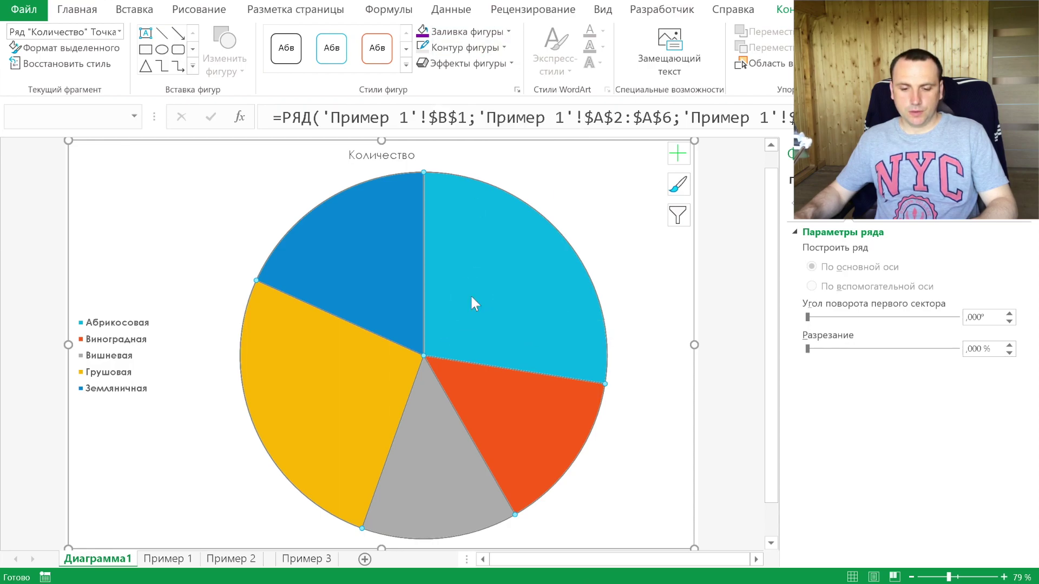
{"action": "left_click", "coordinate": [503, 34]}
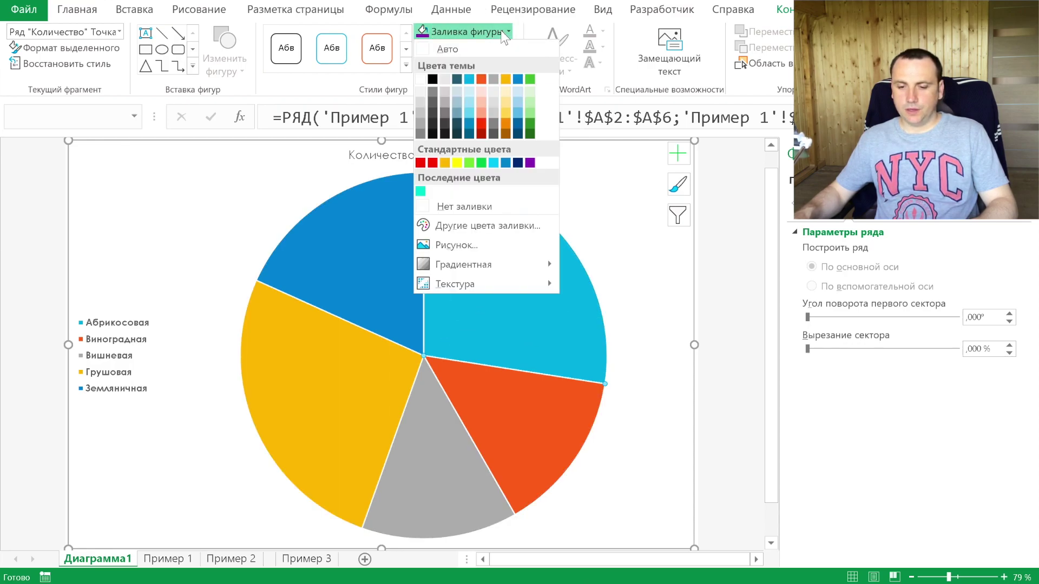
{"action": "left_click", "coordinate": [466, 163]}
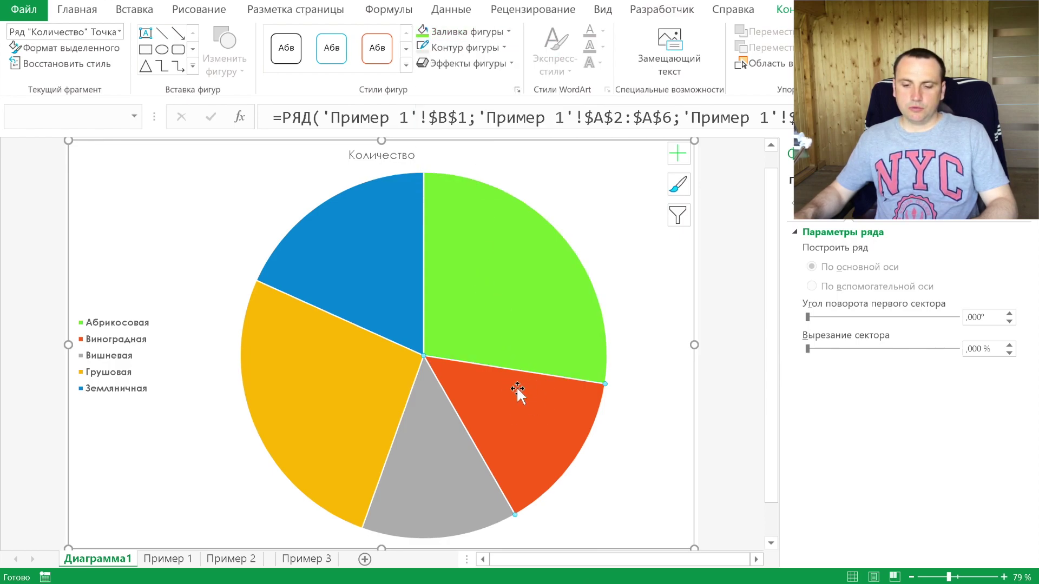
{"action": "left_click", "coordinate": [476, 31]}
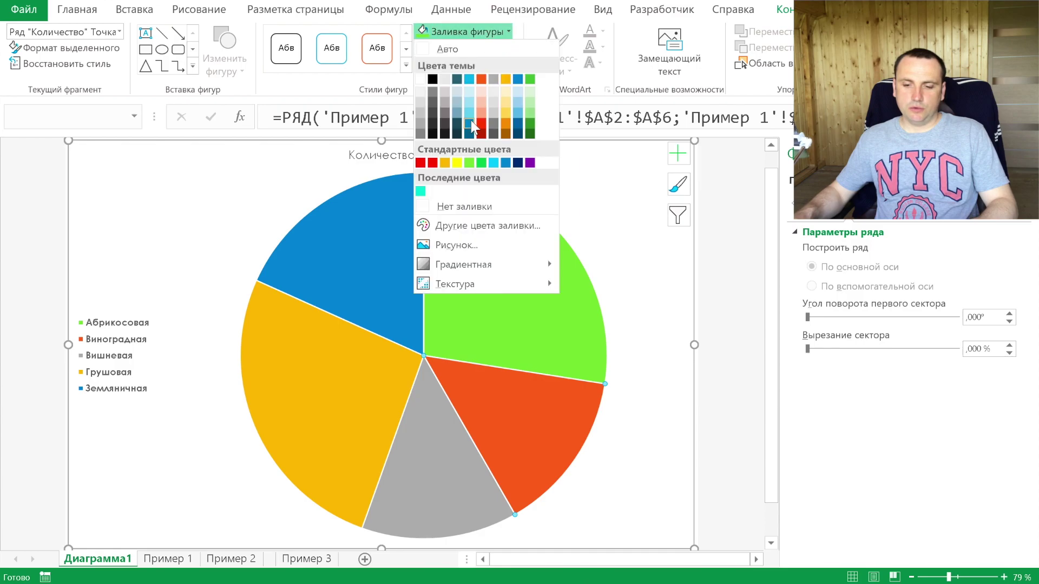
{"action": "left_click", "coordinate": [528, 101]}
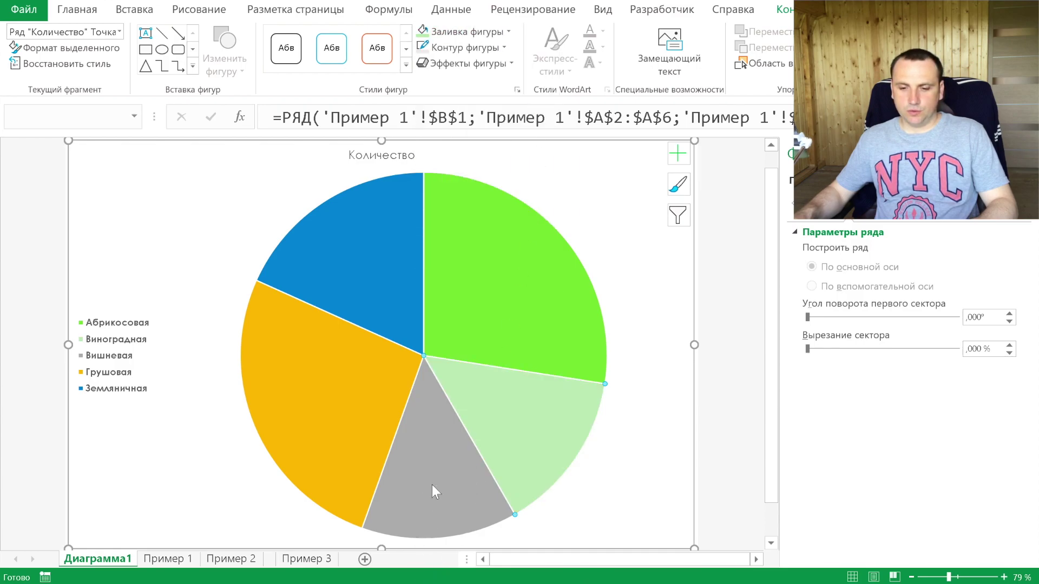
{"action": "left_click", "coordinate": [476, 32]}
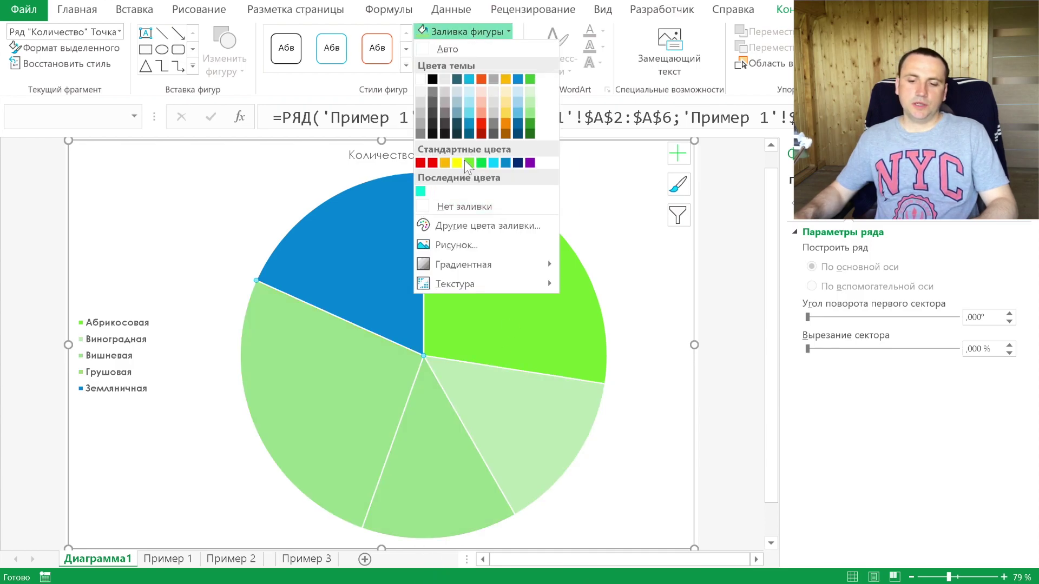
{"action": "left_click", "coordinate": [528, 133]}
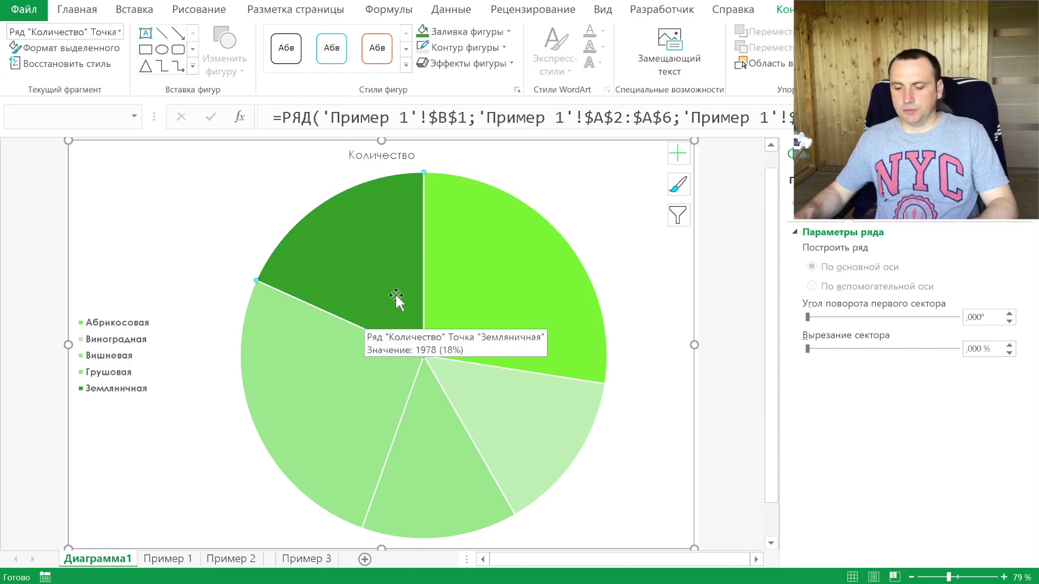
{"action": "left_click", "coordinate": [229, 562]}
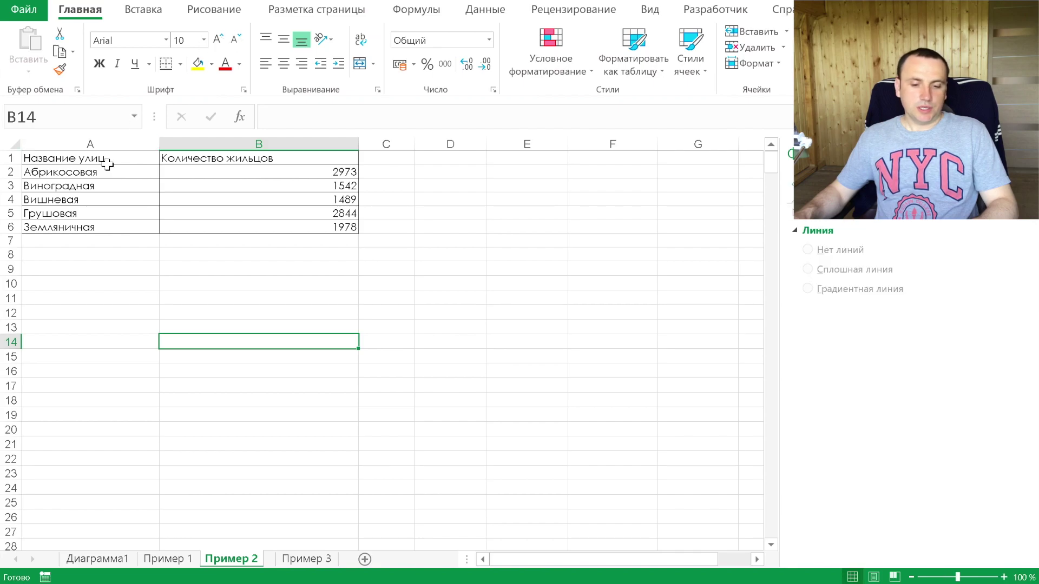
- Insert a pie chart of Пример 2's street names and resident counts, A2:B6
{"action": "left_click_drag", "start_coordinate": [106, 170], "coordinate": [223, 198]}
{"action": "left_click_drag", "start_coordinate": [327, 225], "coordinate": [327, 226]}
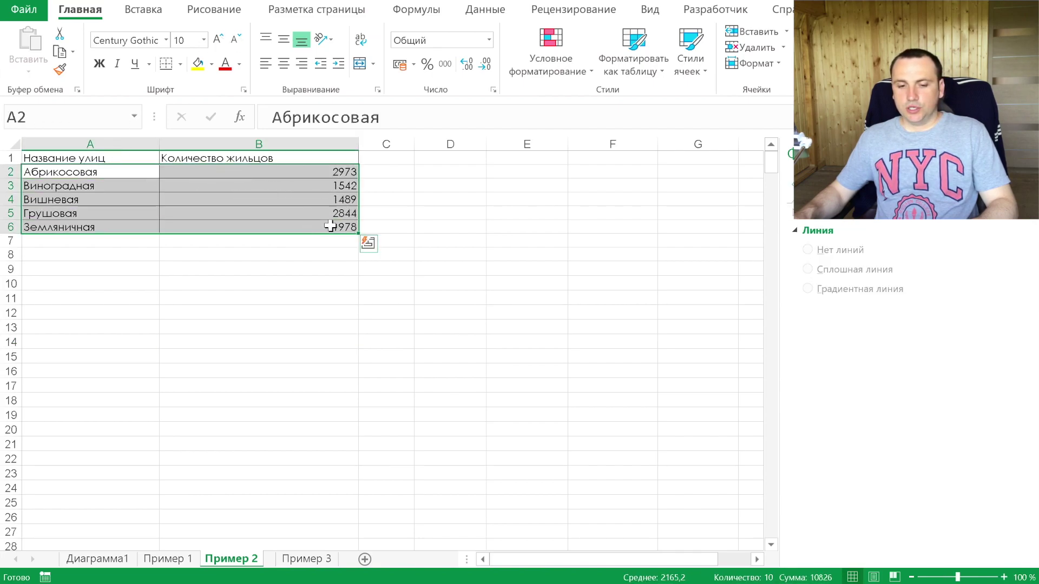
{"action": "left_click", "coordinate": [143, 10]}
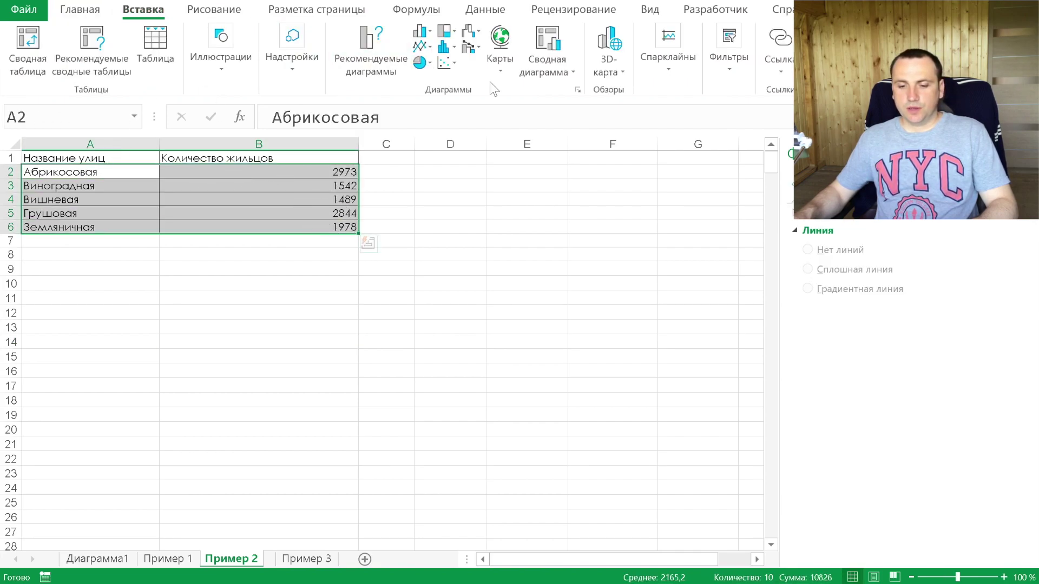
{"action": "left_click", "coordinate": [428, 64]}
{"action": "left_click", "coordinate": [441, 109]}
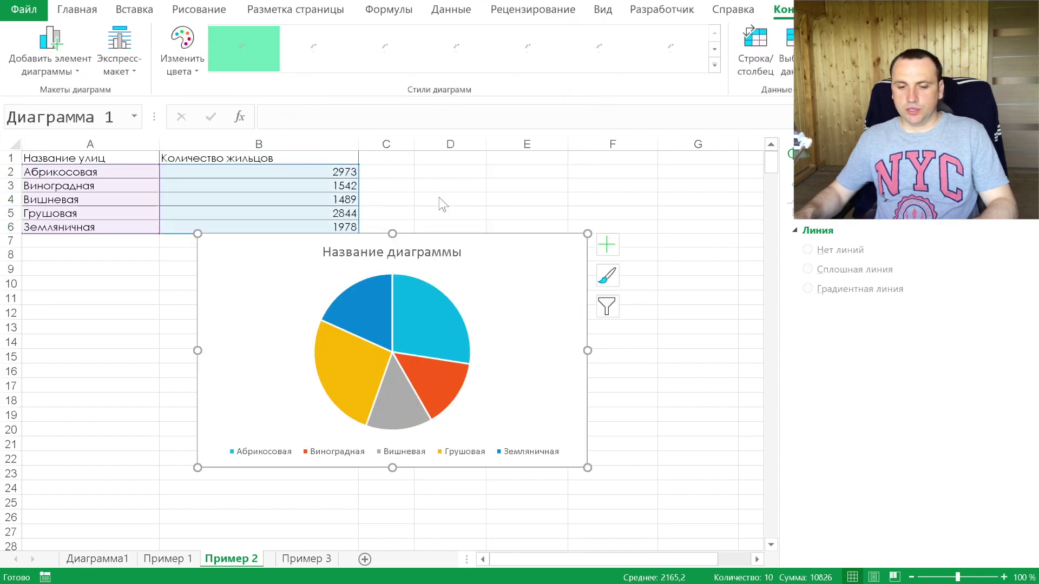
- Leave the chart's fill colours unchanged and close the Format Chart Area pane
{"action": "left_click", "coordinate": [77, 9]}
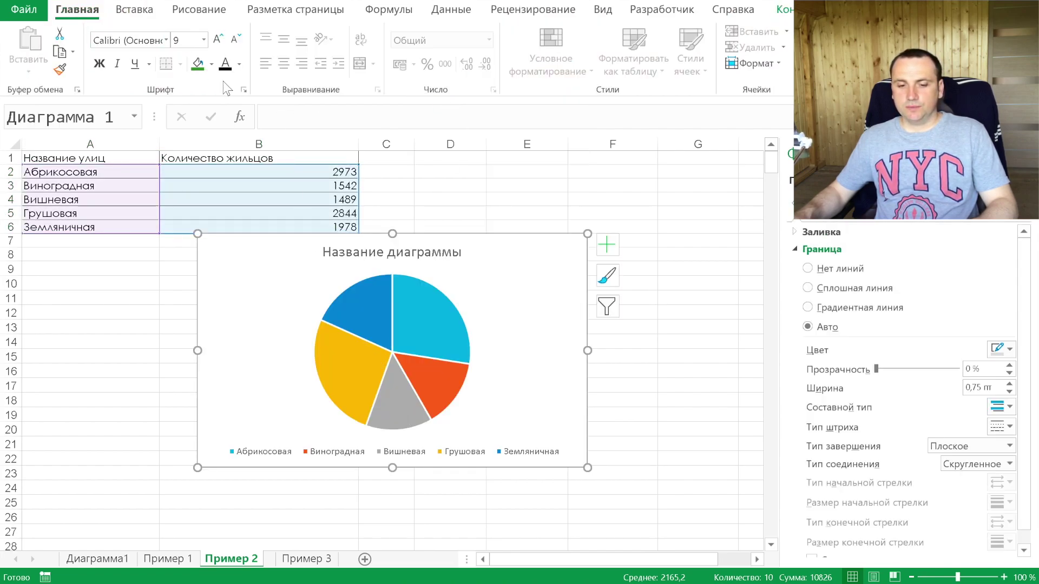
{"action": "left_click", "coordinate": [212, 65]}
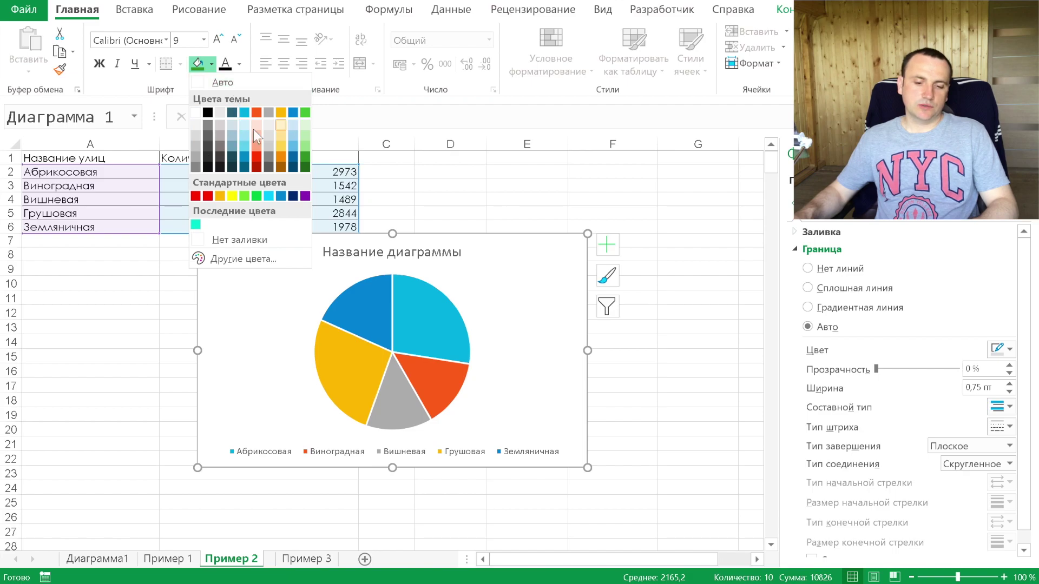
{"action": "left_click", "coordinate": [560, 456]}
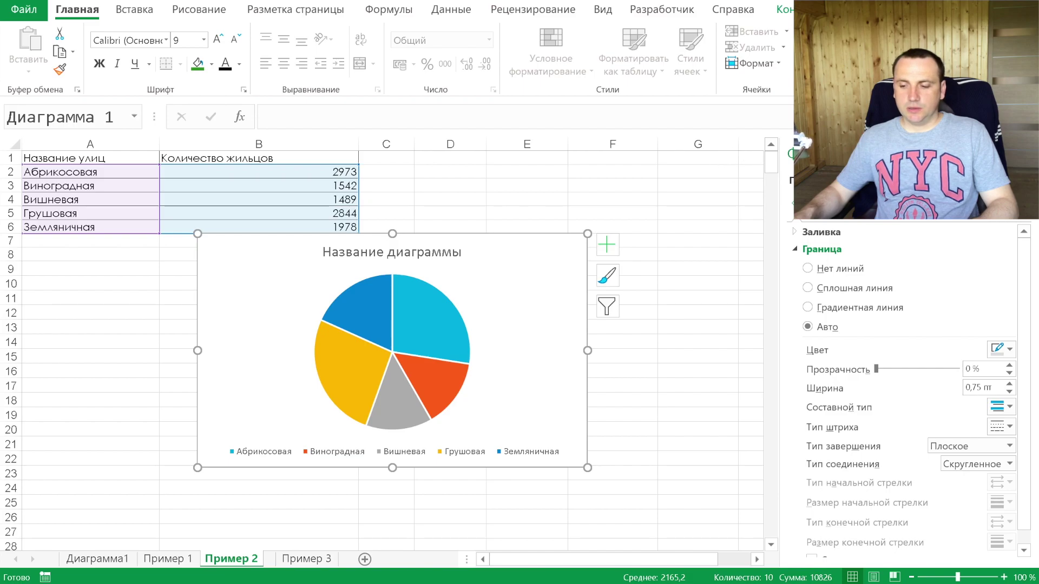
{"action": "left_click", "coordinate": [1028, 154]}
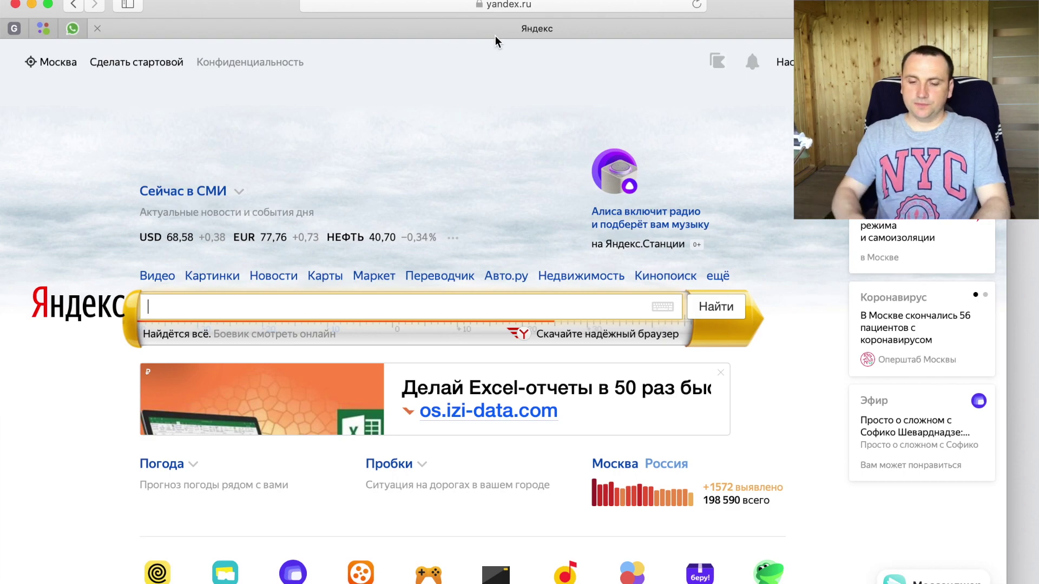
- Search for 'таблица безопасных цветов лебедева' and open the Art. Lebedev safe-colour table
{"action": "key", "text": "super+l"}
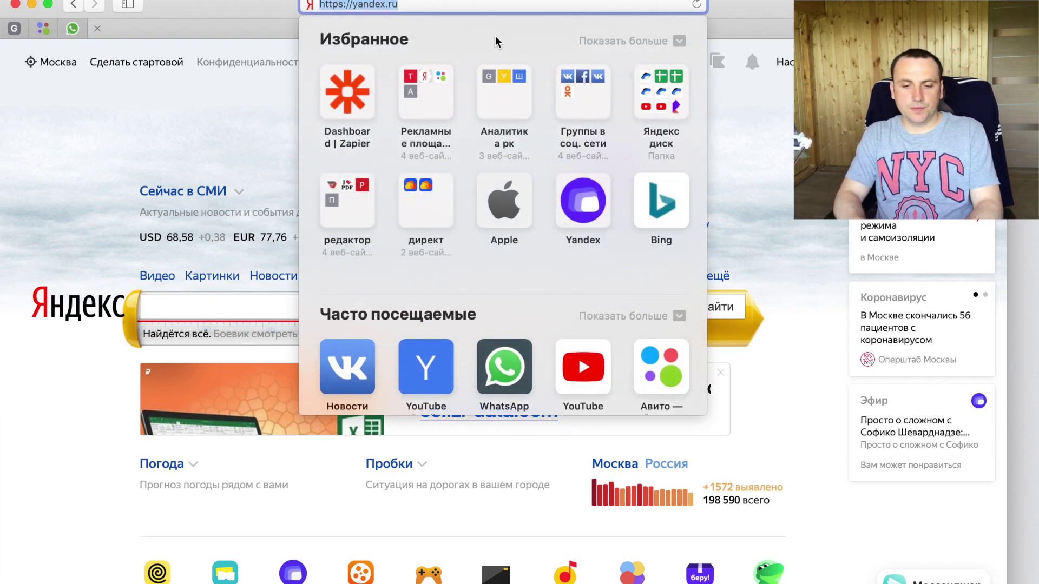
{"action": "type", "text": "nfs"}
{"action": "key", "text": "BackSpace"}
{"action": "key", "text": "BackSpace"}
{"action": "key", "text": "BackSpace"}
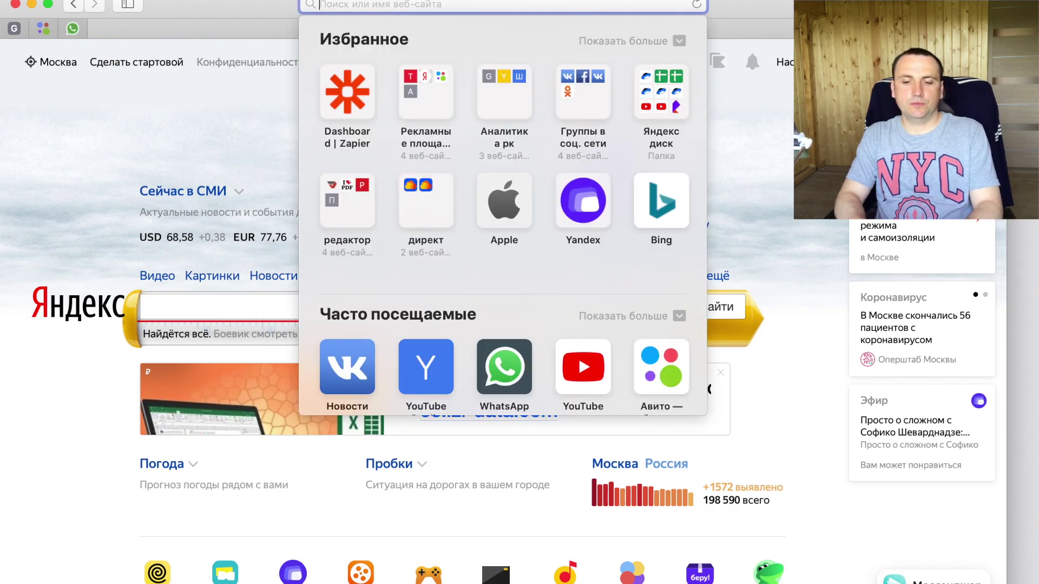
{"action": "type", "text": "таблица безопасных цвето"}
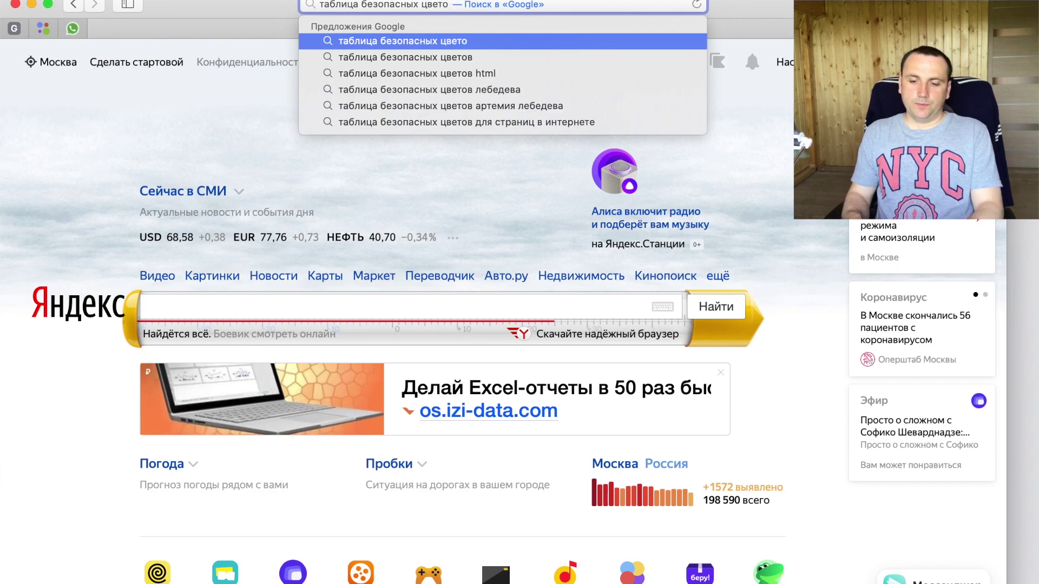
{"action": "key", "text": "Down"}
{"action": "key", "text": "Down"}
{"action": "key", "text": "Down"}
{"action": "key", "text": "Return"}
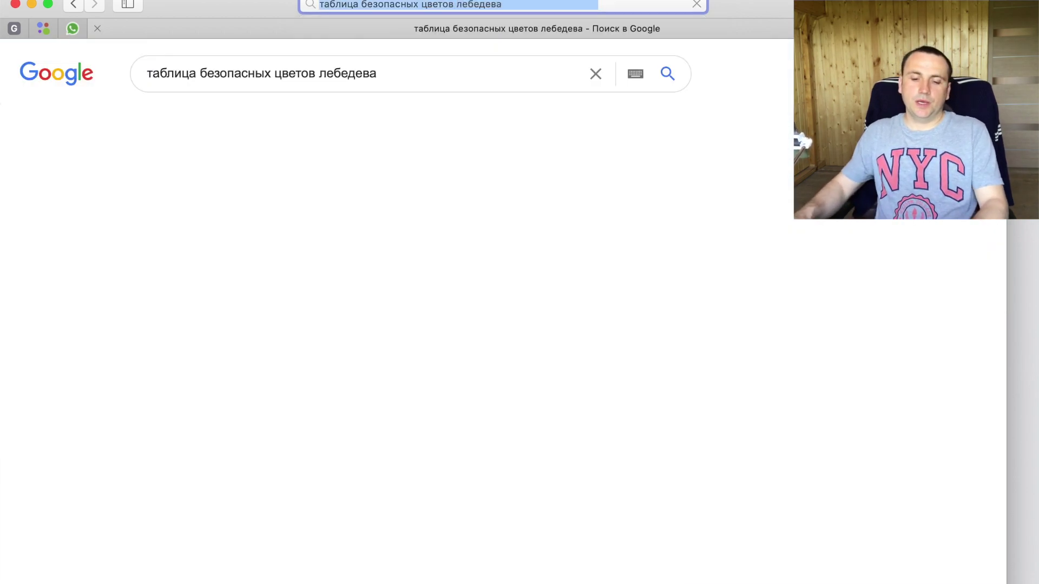
{"action": "left_click", "coordinate": [352, 208]}
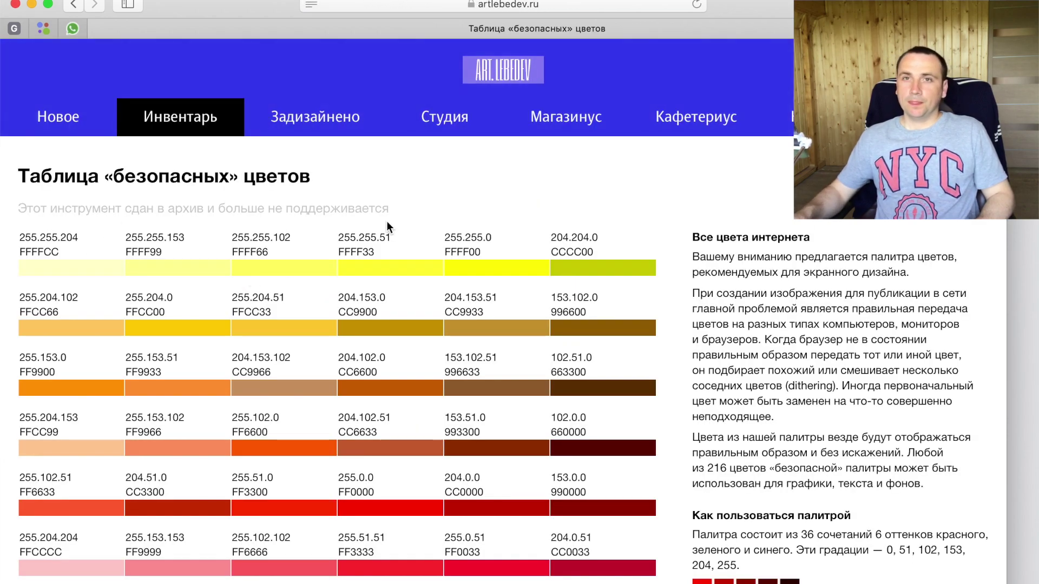
- Highlight the 255 and 102 parts of the 255.255.102 entry
{"action": "scroll", "coordinate": [401, 238], "scroll_direction": "down", "scroll_amount": 2}
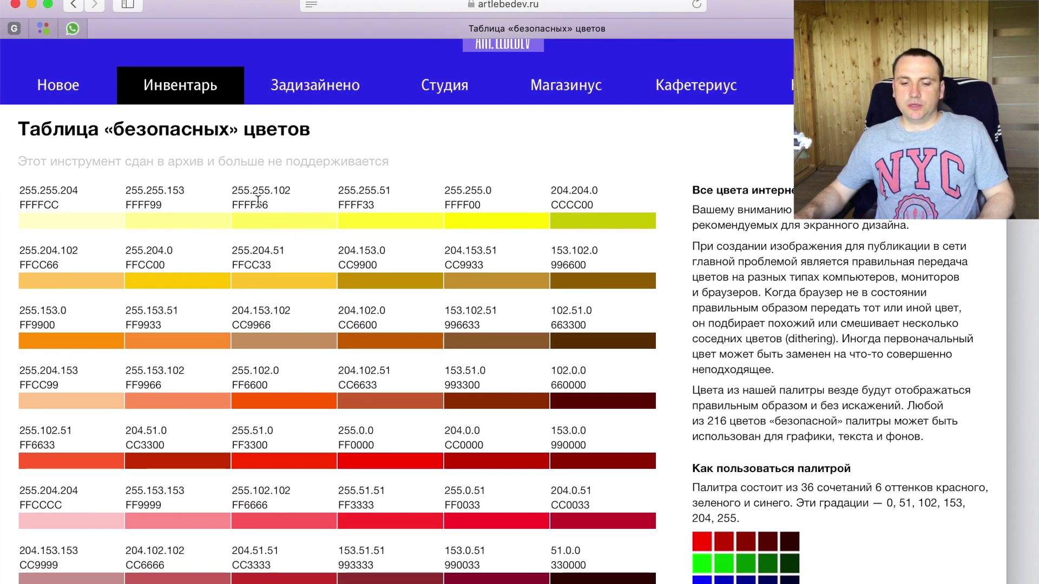
{"action": "left_click_drag", "start_coordinate": [229, 191], "coordinate": [297, 200]}
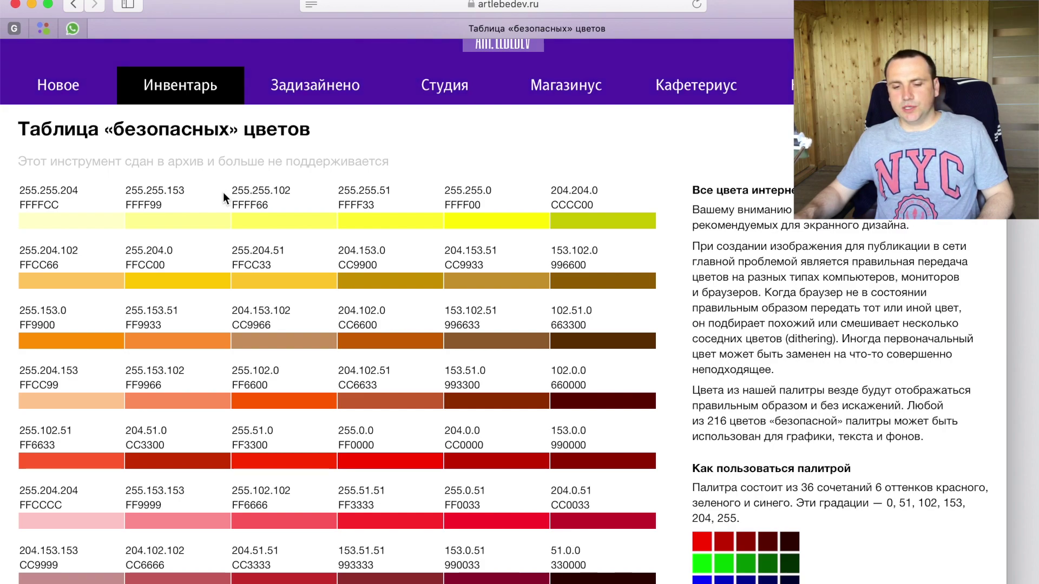
{"action": "left_click_drag", "start_coordinate": [232, 191], "coordinate": [249, 189]}
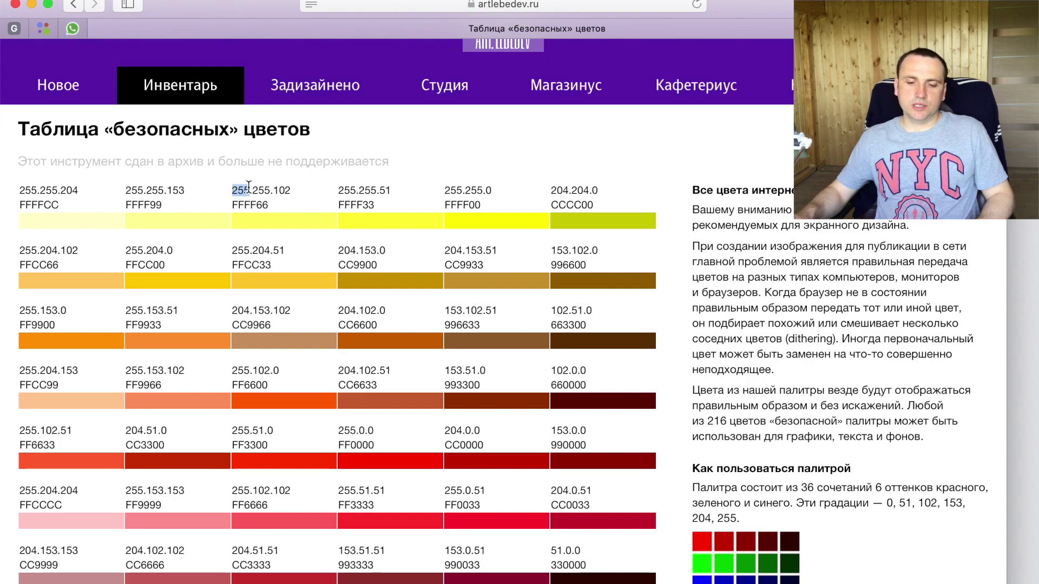
{"action": "left_click_drag", "start_coordinate": [253, 189], "coordinate": [271, 197]}
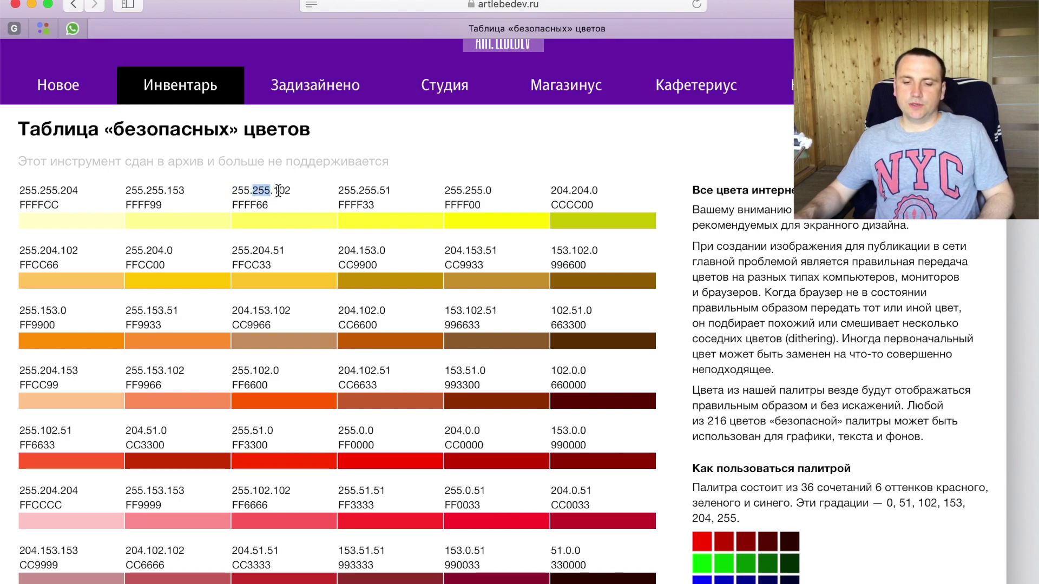
{"action": "left_click_drag", "start_coordinate": [274, 191], "coordinate": [297, 190]}
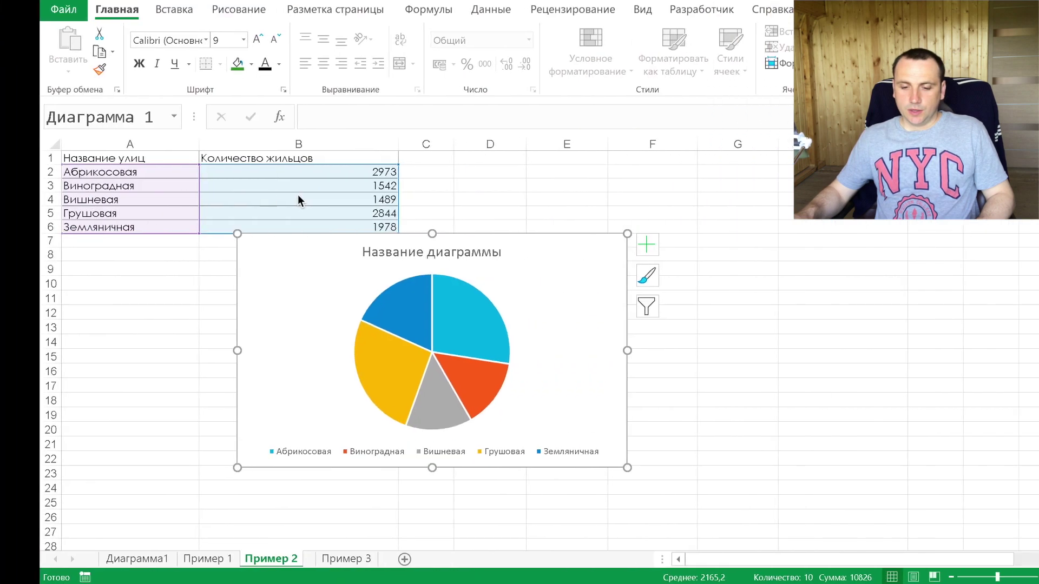
{"action": "left_click", "coordinate": [423, 300]}
- Select the Абрикосовая slice alone and open its custom fill colour picker on RGB
{"action": "double_click", "coordinate": [423, 301]}
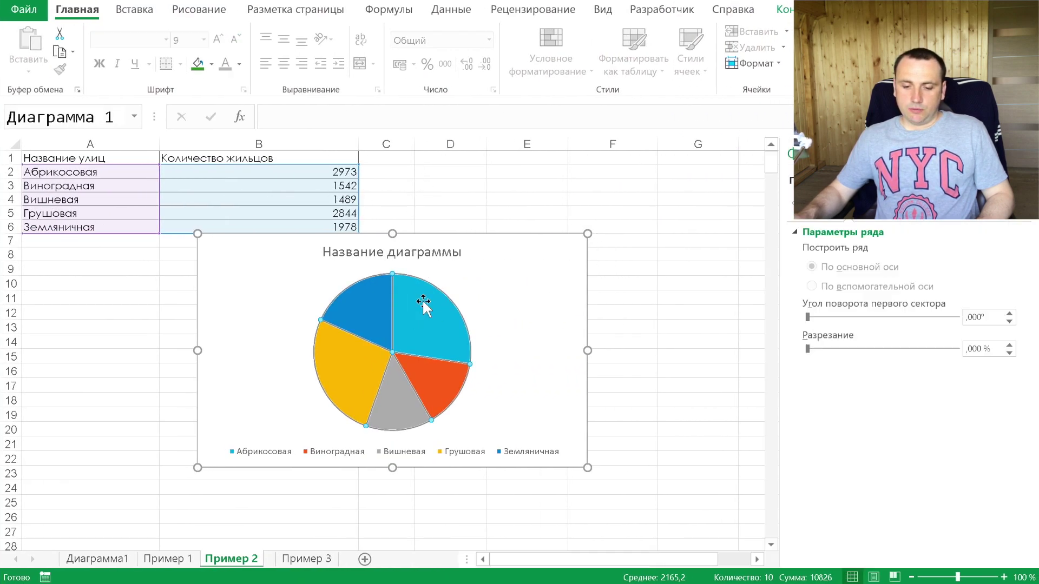
{"action": "left_click", "coordinate": [428, 302]}
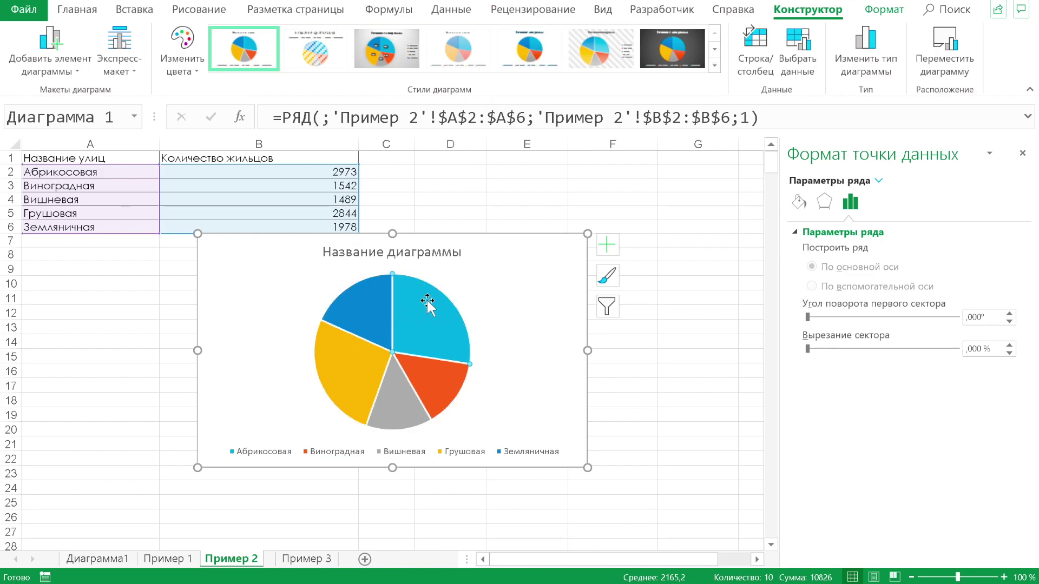
{"action": "left_click", "coordinate": [884, 11]}
{"action": "left_click", "coordinate": [509, 32]}
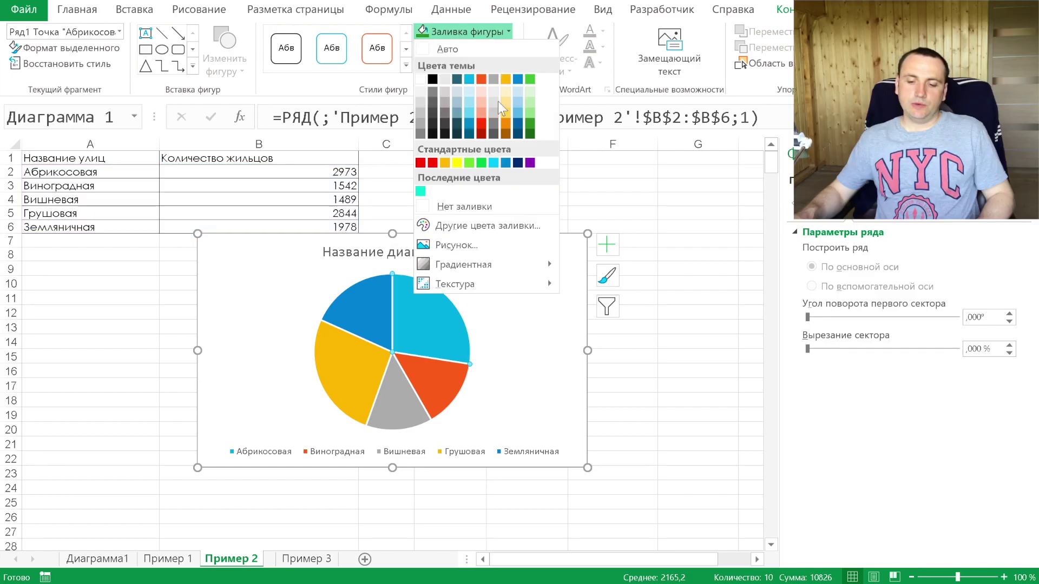
{"action": "left_click", "coordinate": [428, 219]}
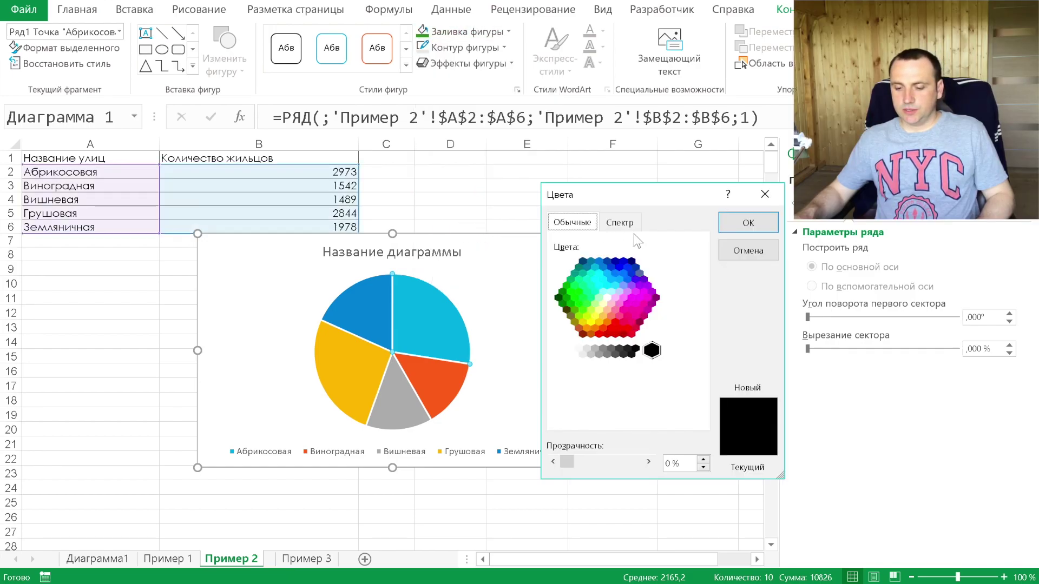
{"action": "left_click", "coordinate": [622, 224]}
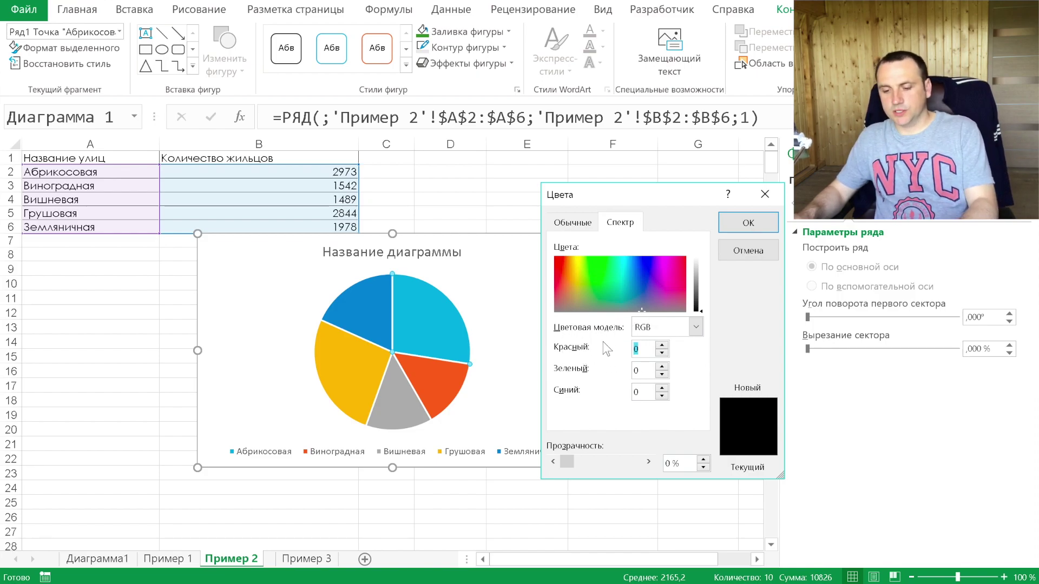
- Enter trial RGB values, correcting an out-of-range green entry
{"action": "type", "text": "255"}
{"action": "double_click", "coordinate": [644, 349]}
{"action": "type", "text": "0"}
{"action": "double_click", "coordinate": [641, 371]}
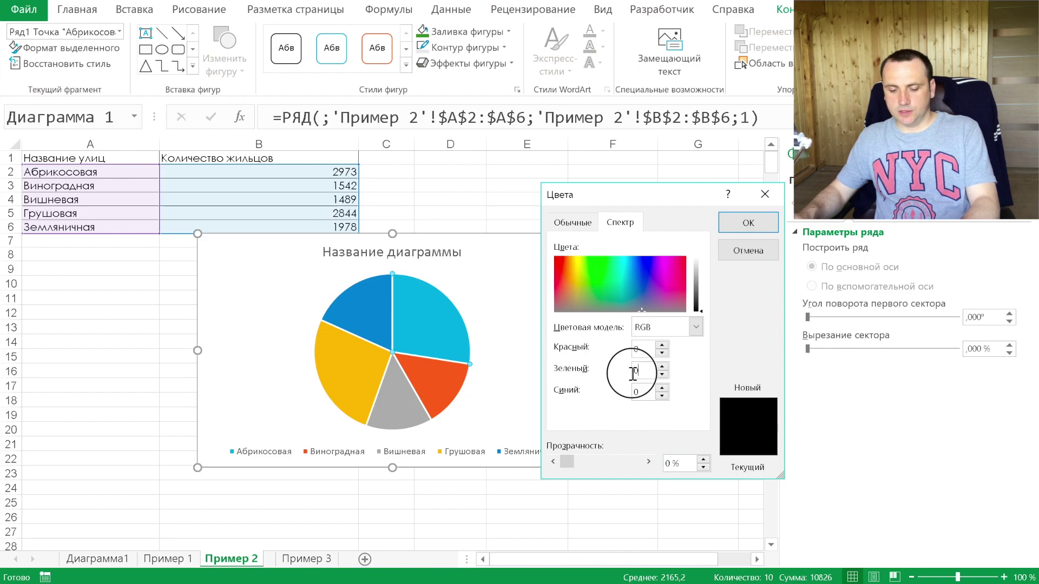
{"action": "type", "text": "2552"}
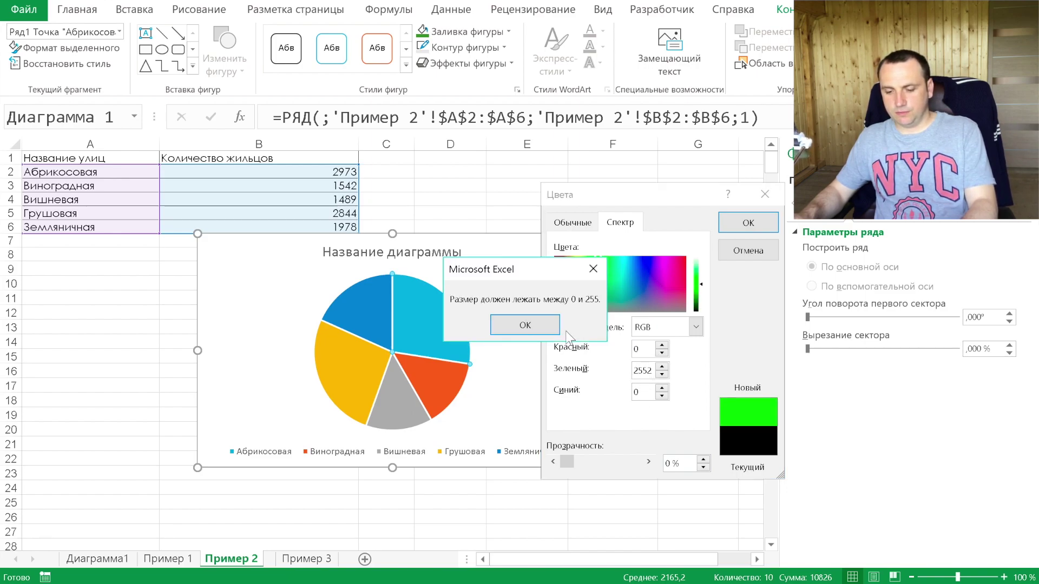
{"action": "key", "text": "Return"}
{"action": "type", "text": "0"}
{"action": "key", "text": "Tab"}
{"action": "type", "text": "25"}
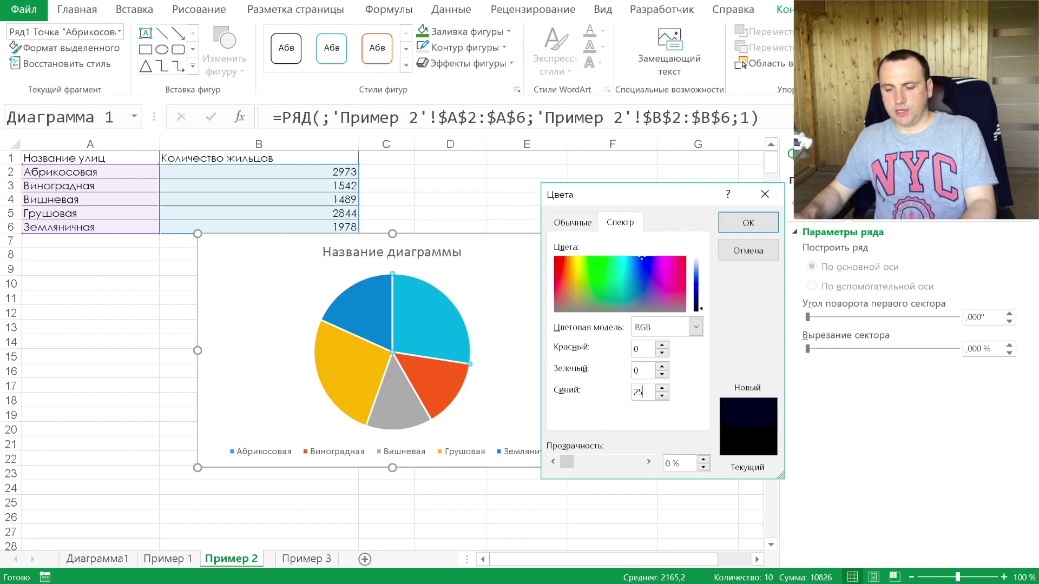
{"action": "type", "text": "5"}
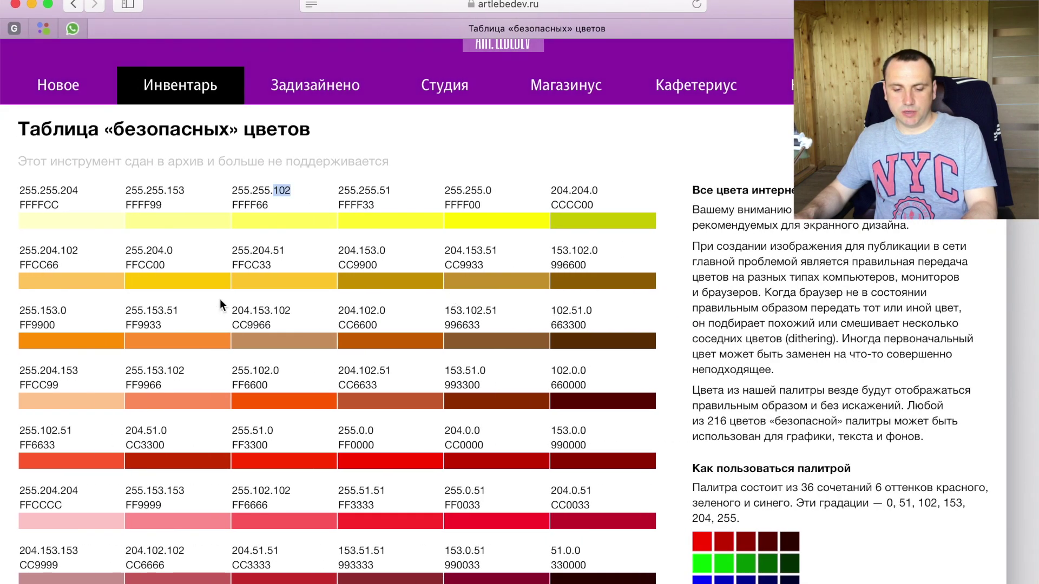
{"action": "scroll", "coordinate": [225, 300], "scroll_direction": "down", "scroll_amount": 5}
{"action": "scroll", "coordinate": [228, 296], "scroll_direction": "down", "scroll_amount": 5}
{"action": "scroll", "coordinate": [229, 296], "scroll_direction": "down", "scroll_amount": 3}
{"action": "scroll", "coordinate": [390, 334], "scroll_direction": "up", "scroll_amount": 5}
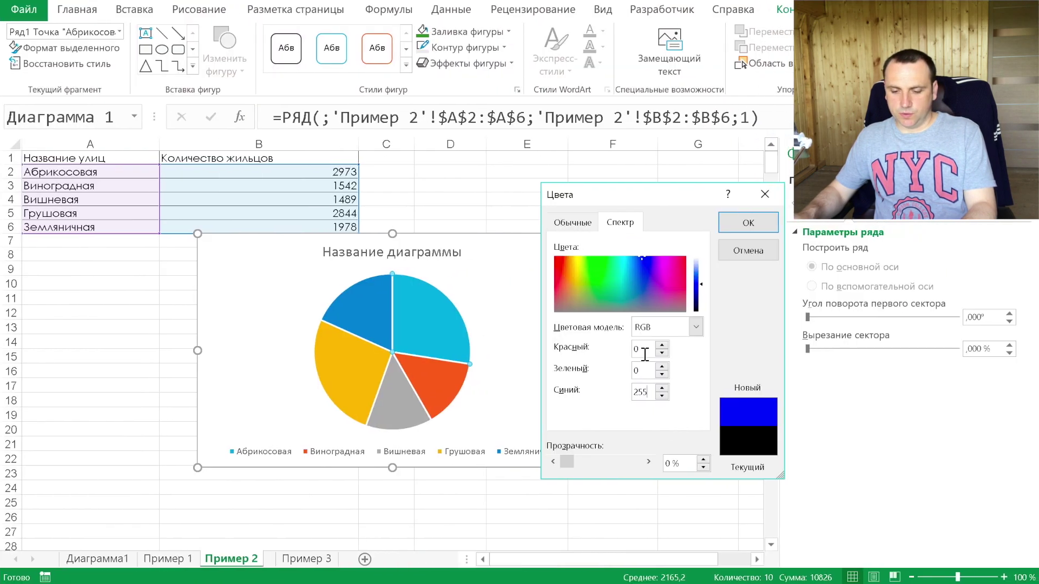
- Set the colour to RGB 255, 51, 255 and apply the magenta to the slice
{"action": "left_click_drag", "start_coordinate": [645, 354], "coordinate": [625, 361]}
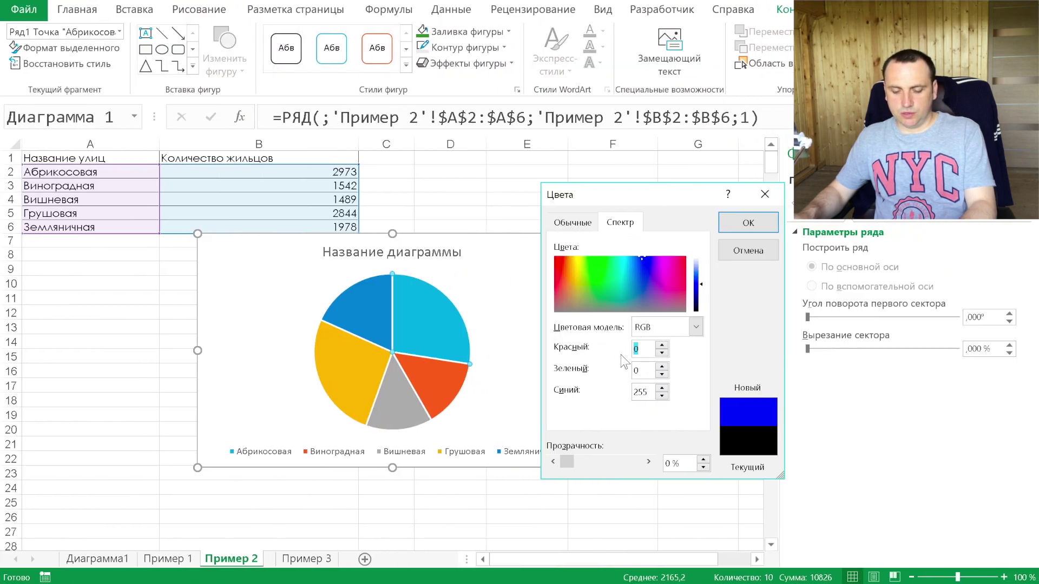
{"action": "type", "text": "55"}
{"action": "key", "text": "Tab"}
{"action": "type", "text": "241"}
{"action": "left_click", "coordinate": [640, 371]}
{"action": "double_click", "coordinate": [640, 371]}
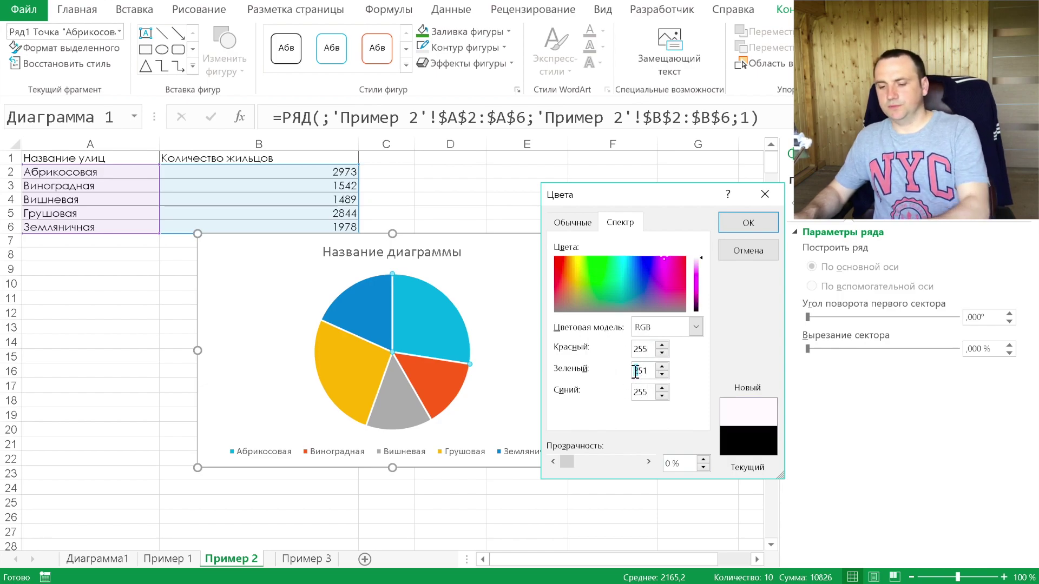
{"action": "type", "text": "51"}
{"action": "left_click", "coordinate": [772, 226]}
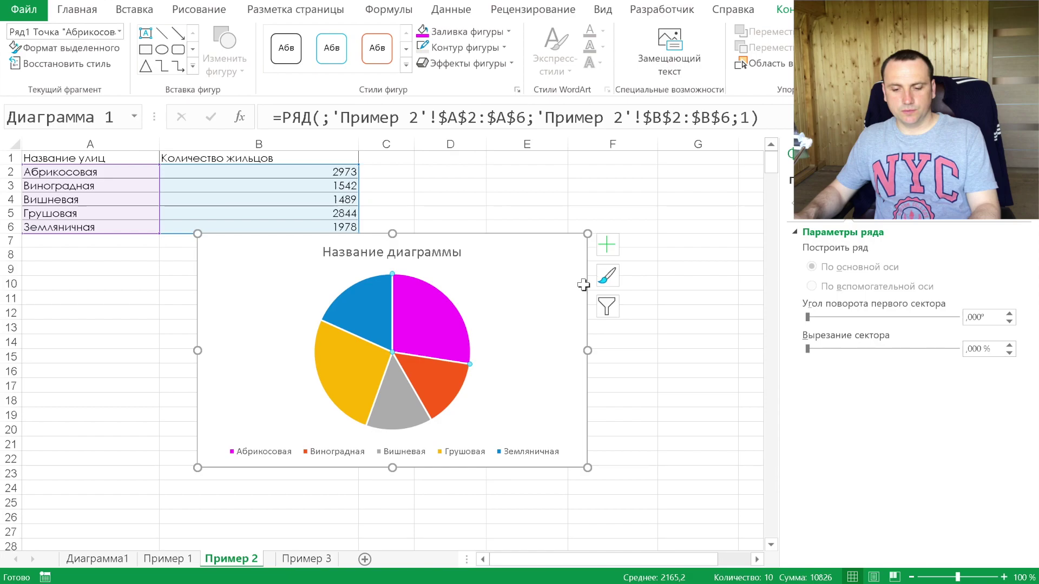
{"action": "left_click", "coordinate": [427, 398]}
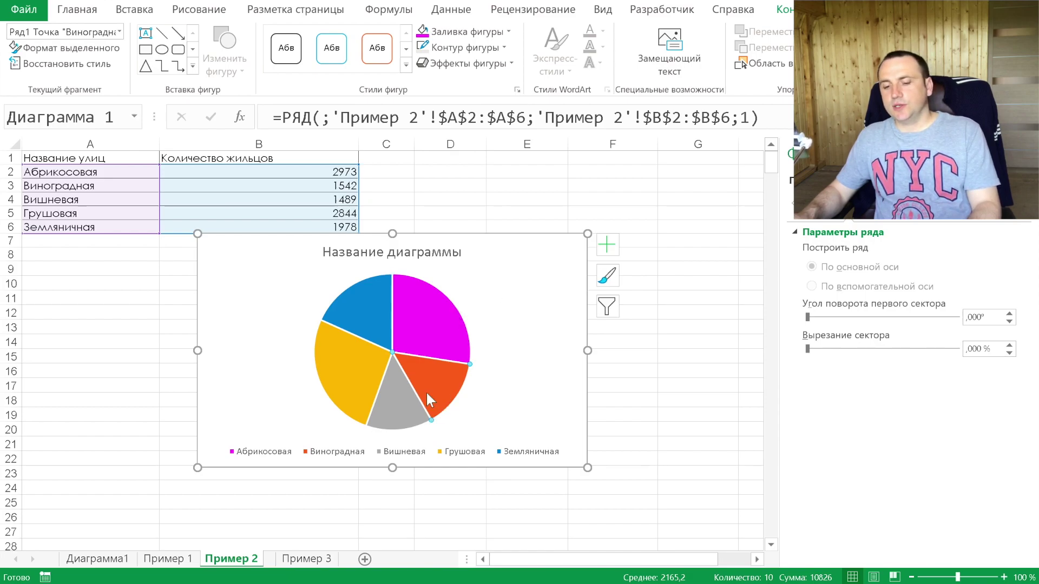
{"action": "mouse_move", "coordinate": [417, 333]}
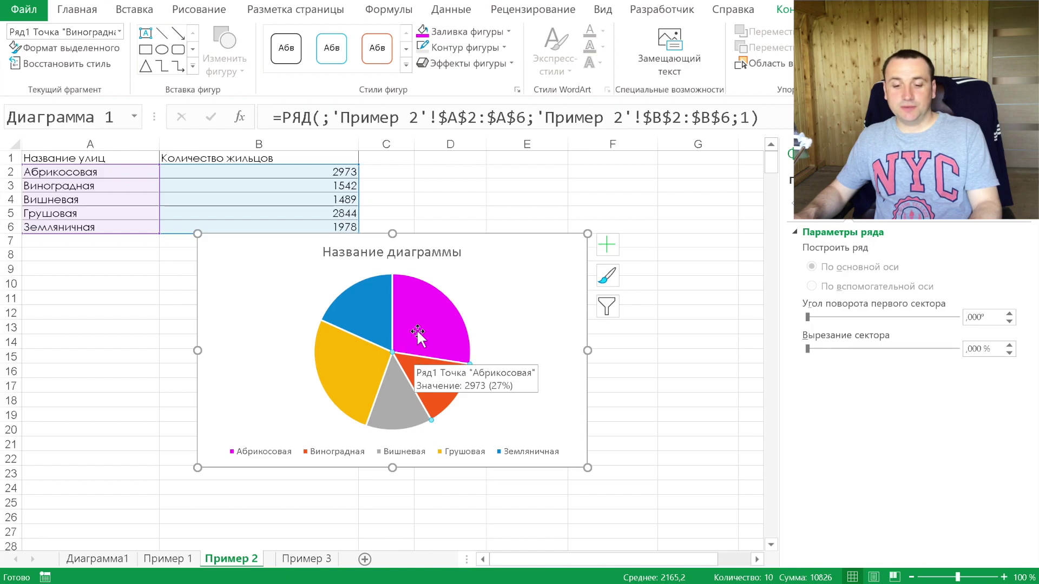
- Select only the Грушовая slice of the pie and open its Shape Fill colour menu
{"action": "left_click", "coordinate": [432, 252]}
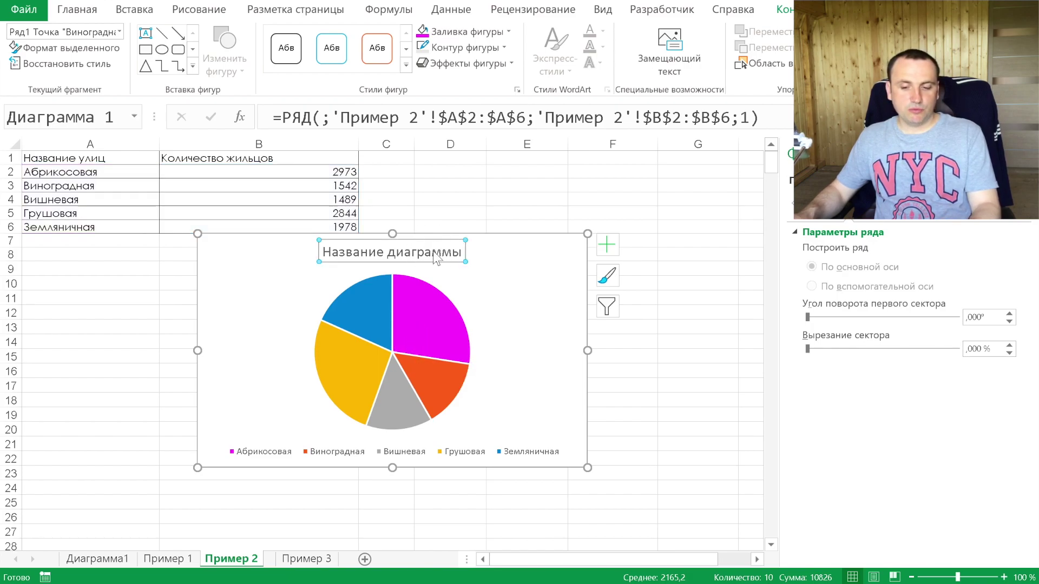
{"action": "left_click", "coordinate": [384, 385]}
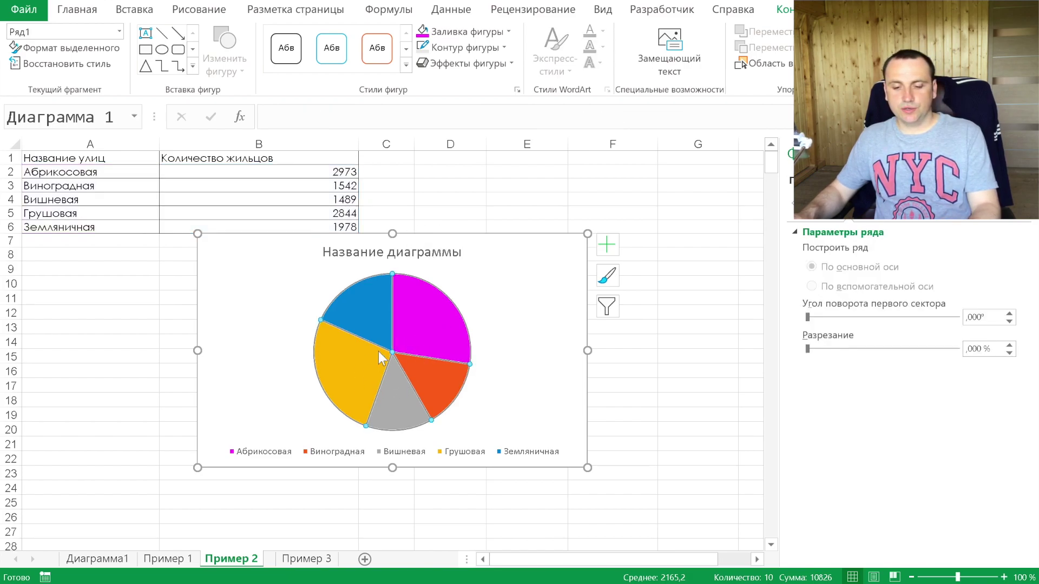
{"action": "left_click", "coordinate": [366, 370]}
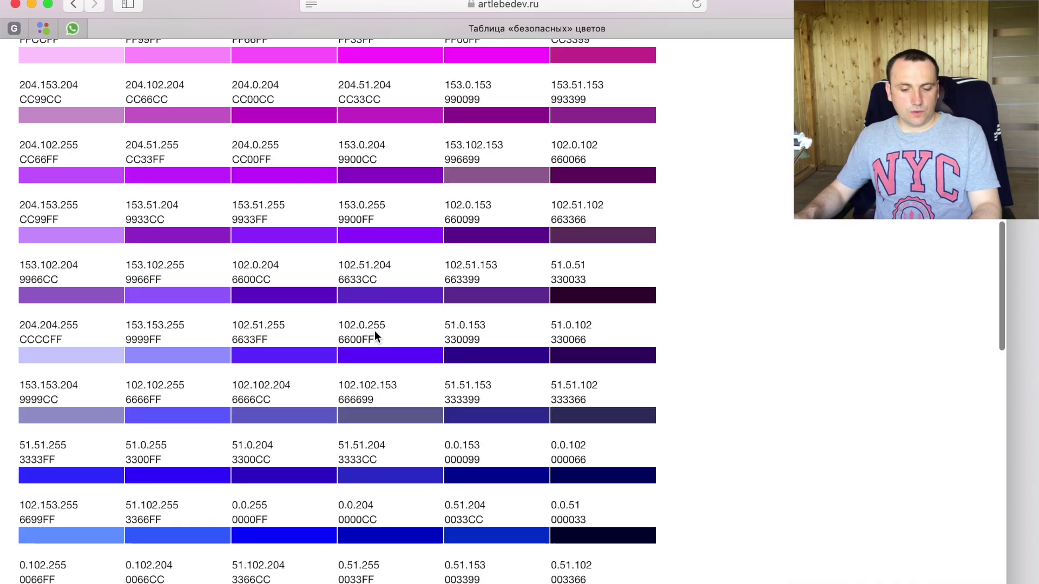
{"action": "scroll", "coordinate": [374, 331], "scroll_direction": "down", "scroll_amount": 5}
{"action": "scroll", "coordinate": [375, 331], "scroll_direction": "down", "scroll_amount": 5}
{"action": "scroll", "coordinate": [374, 331], "scroll_direction": "down", "scroll_amount": 3}
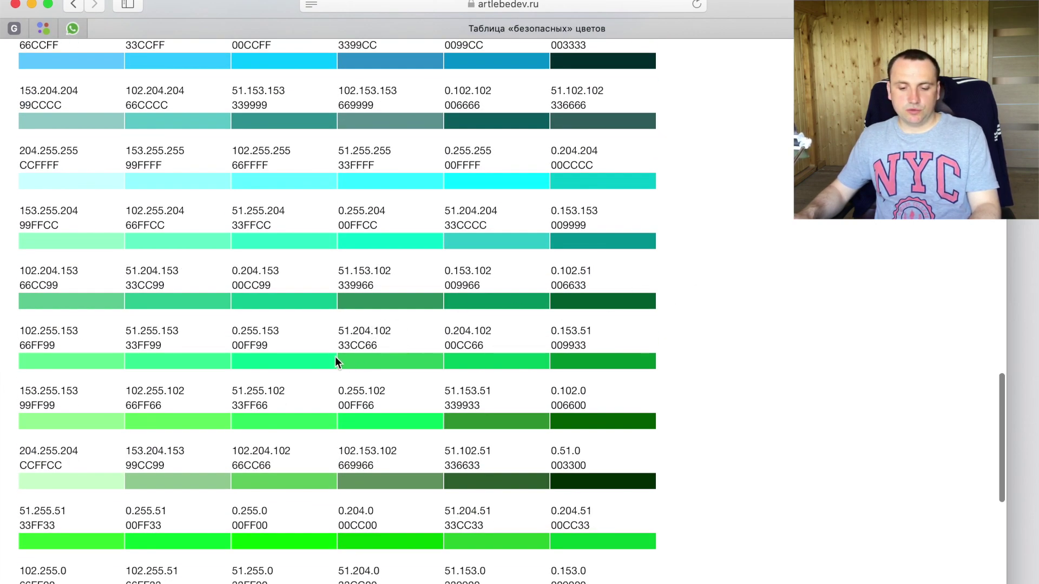
{"action": "scroll", "coordinate": [413, 339], "scroll_direction": "down", "scroll_amount": 4}
{"action": "scroll", "coordinate": [412, 339], "scroll_direction": "down", "scroll_amount": 5}
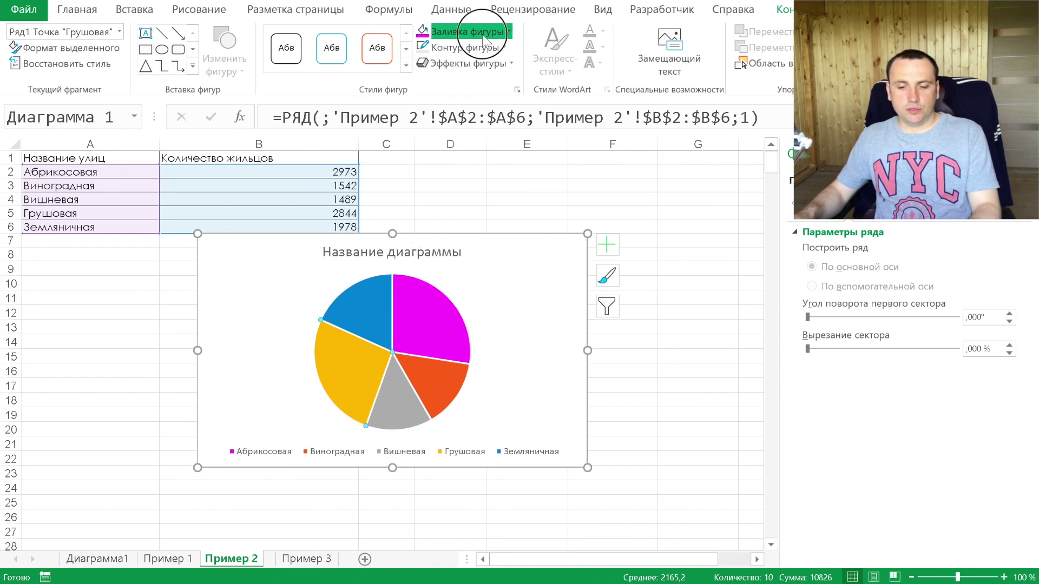
{"action": "left_click", "coordinate": [508, 31]}
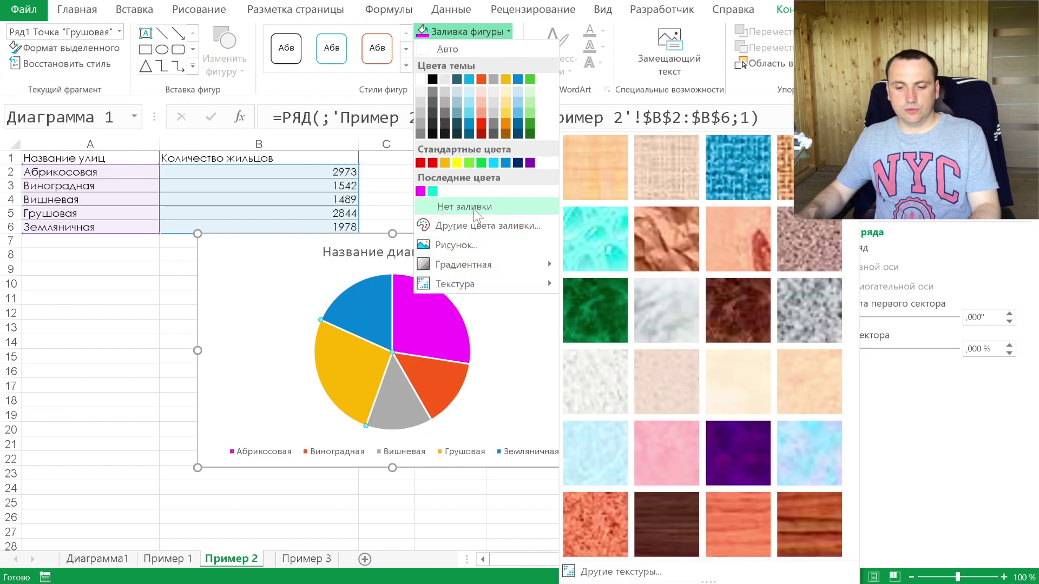
- Fill the Грушовая slice with the custom RGB colour 204, 205, 204
{"action": "left_click", "coordinate": [486, 225]}
{"action": "left_click", "coordinate": [620, 221]}
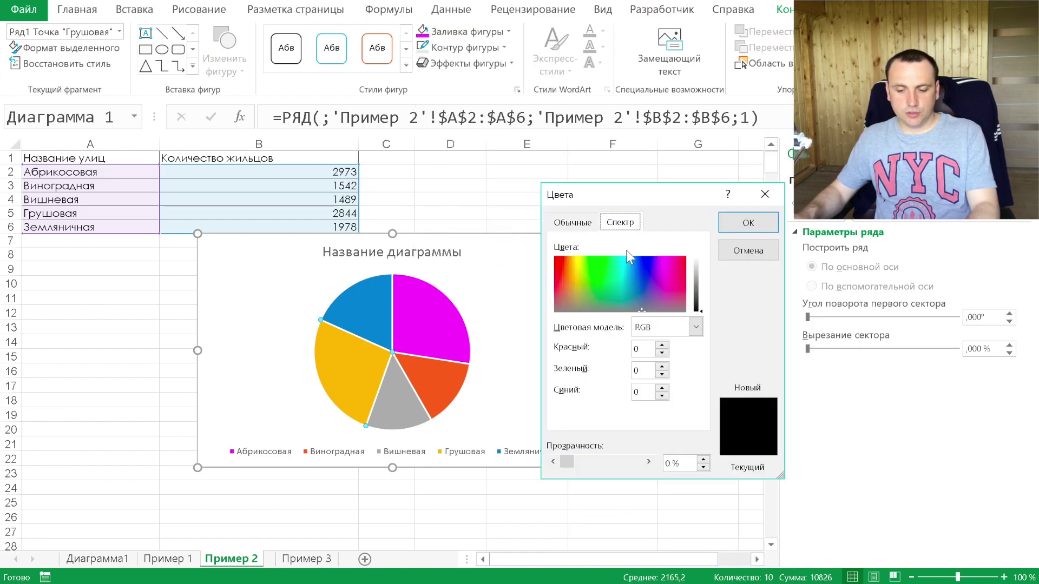
{"action": "double_click", "coordinate": [645, 346]}
{"action": "type", "text": "204"}
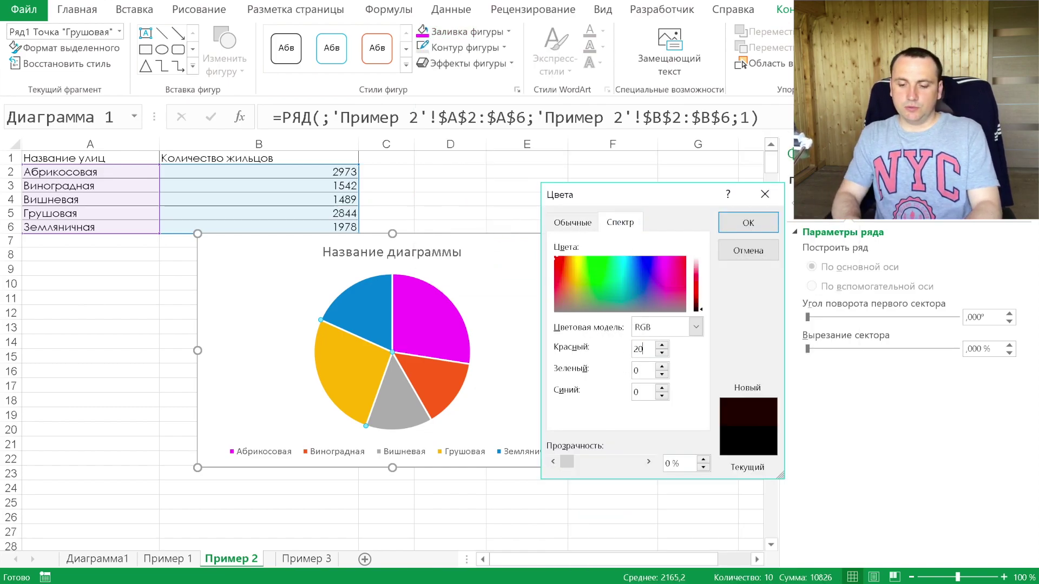
{"action": "key", "text": "Tab"}
{"action": "type", "text": "05"}
{"action": "key", "text": "Tab"}
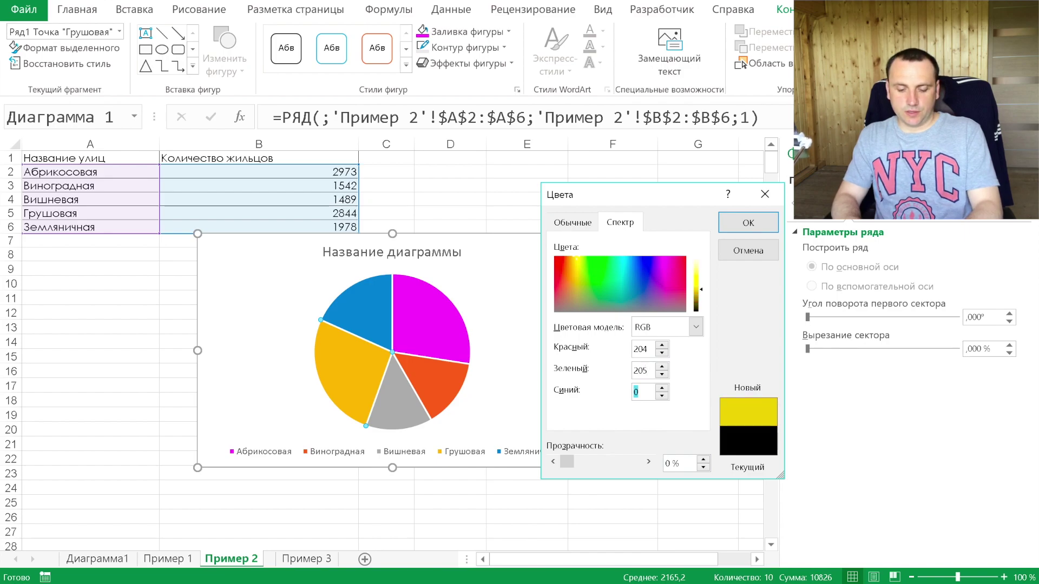
{"action": "type", "text": "204"}
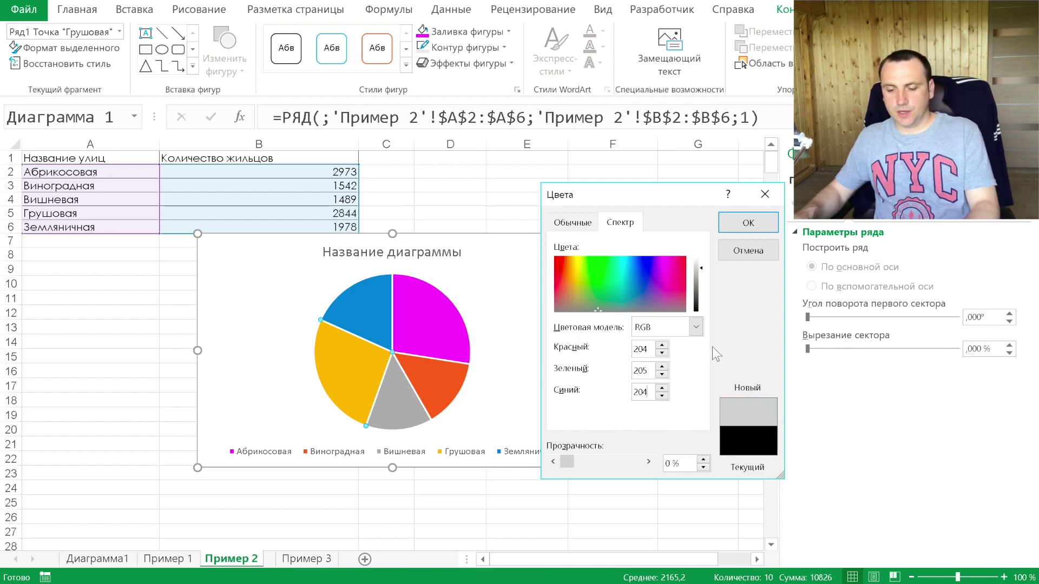
{"action": "left_click_drag", "start_coordinate": [640, 374], "coordinate": [660, 372]}
{"action": "left_click", "coordinate": [748, 222]}
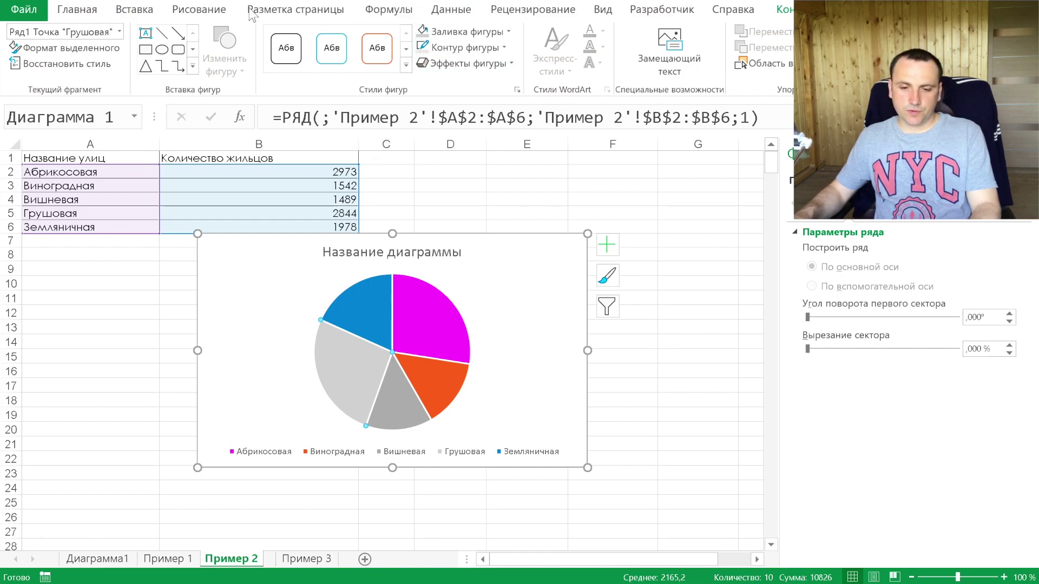
{"action": "left_click", "coordinate": [335, 11]}
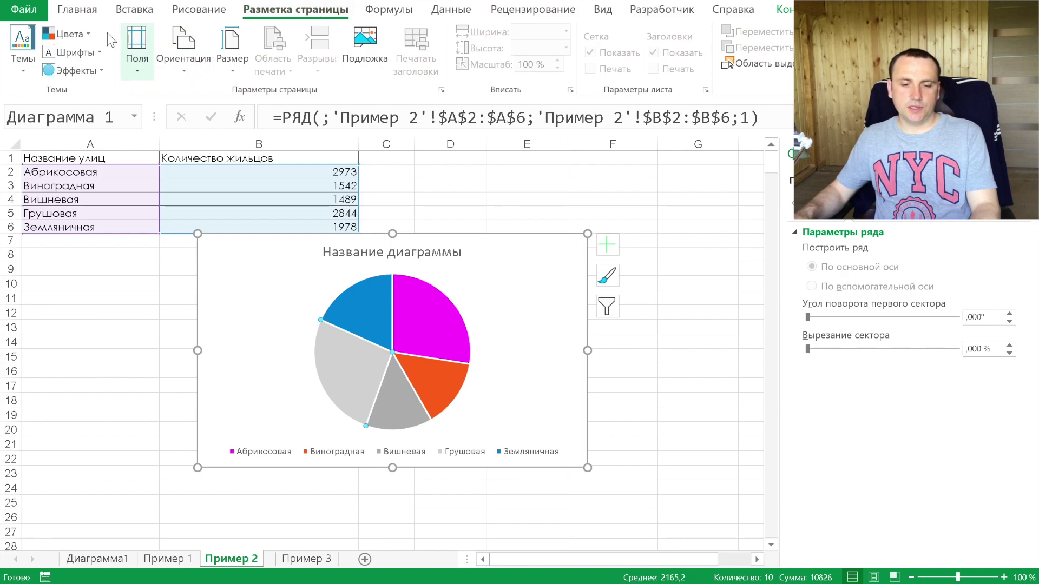
- Start a new custom theme colour set named 'Моя личная для записи видео'
{"action": "left_click", "coordinate": [87, 34]}
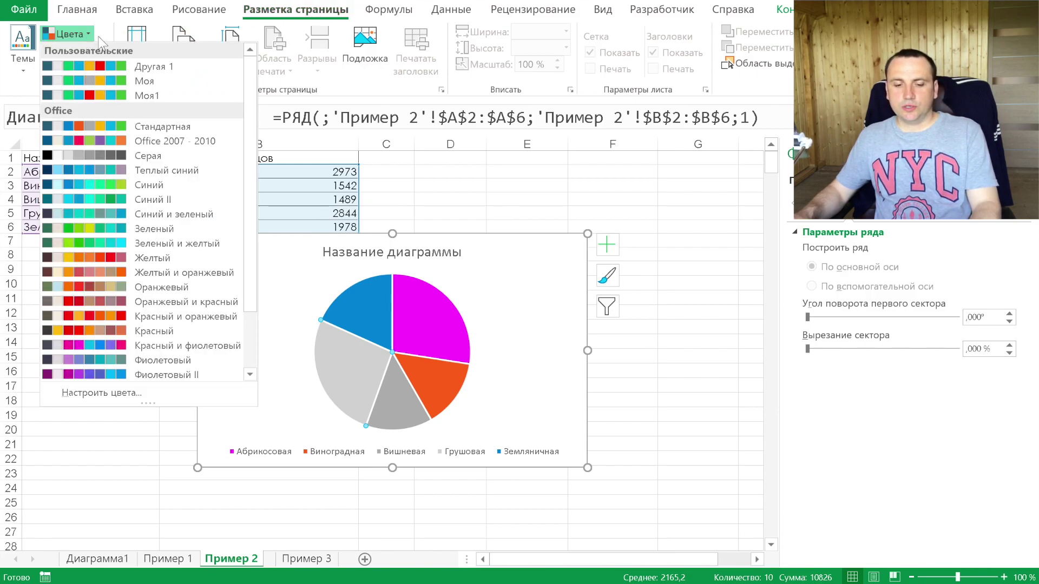
{"action": "left_click", "coordinate": [96, 395]}
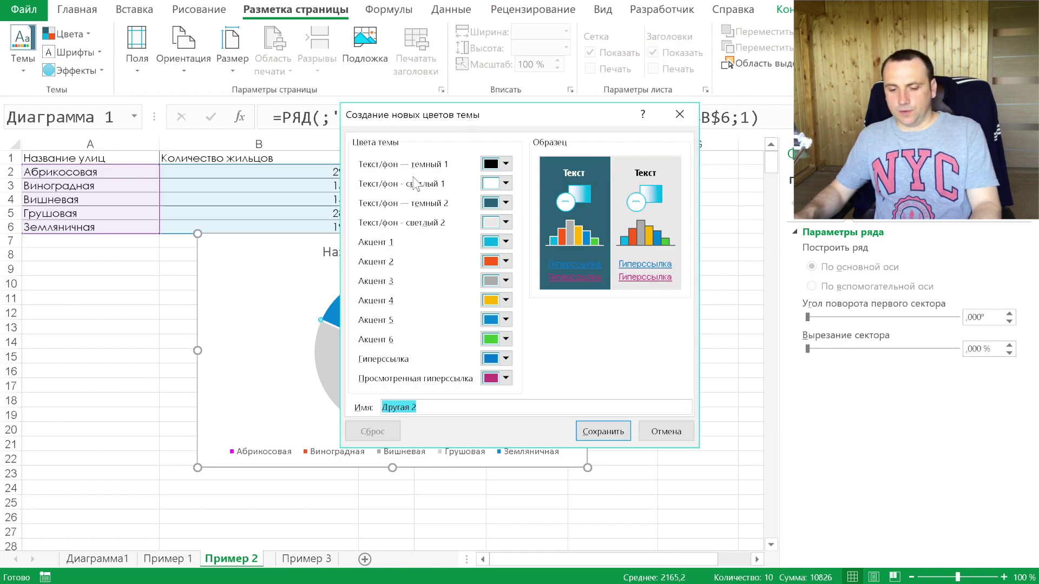
{"action": "left_click_drag", "start_coordinate": [441, 407], "coordinate": [346, 392]}
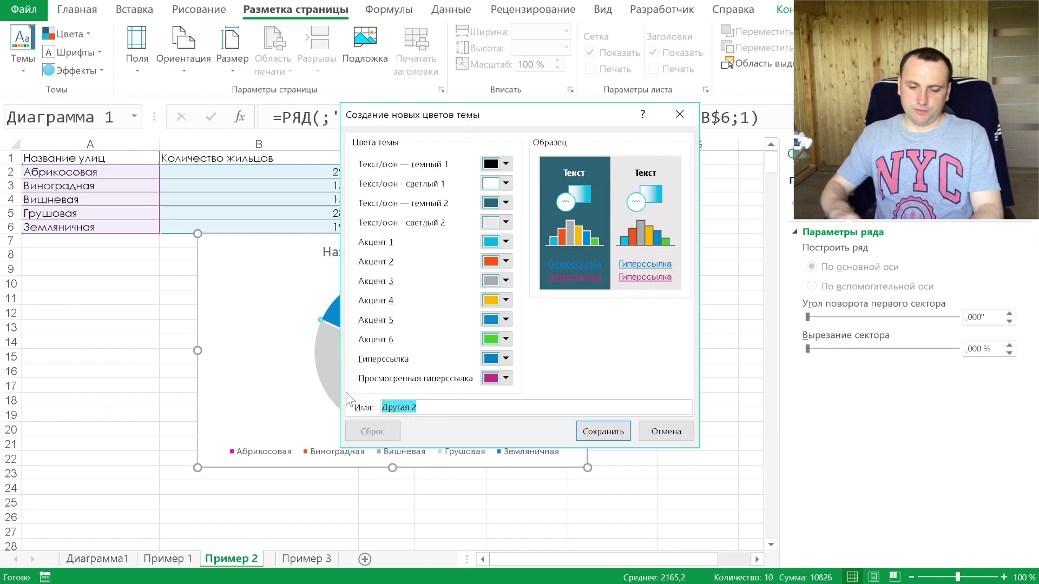
{"action": "type", "text": "Моя личная для записи видео"}
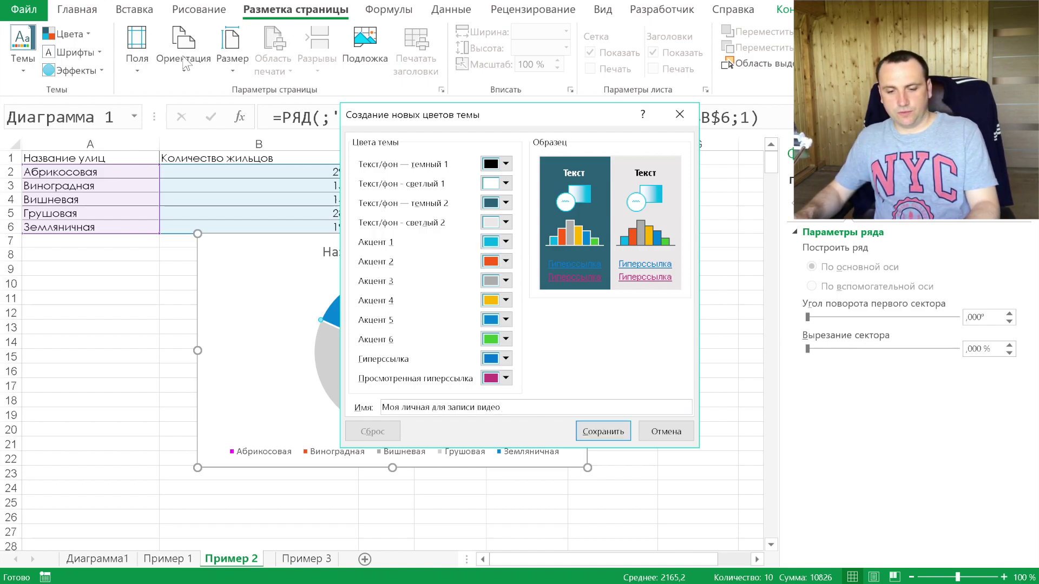
- Set Accent 1 to magenta RGB 255, 51, 255 and save the colour set
{"action": "left_click", "coordinate": [506, 241]}
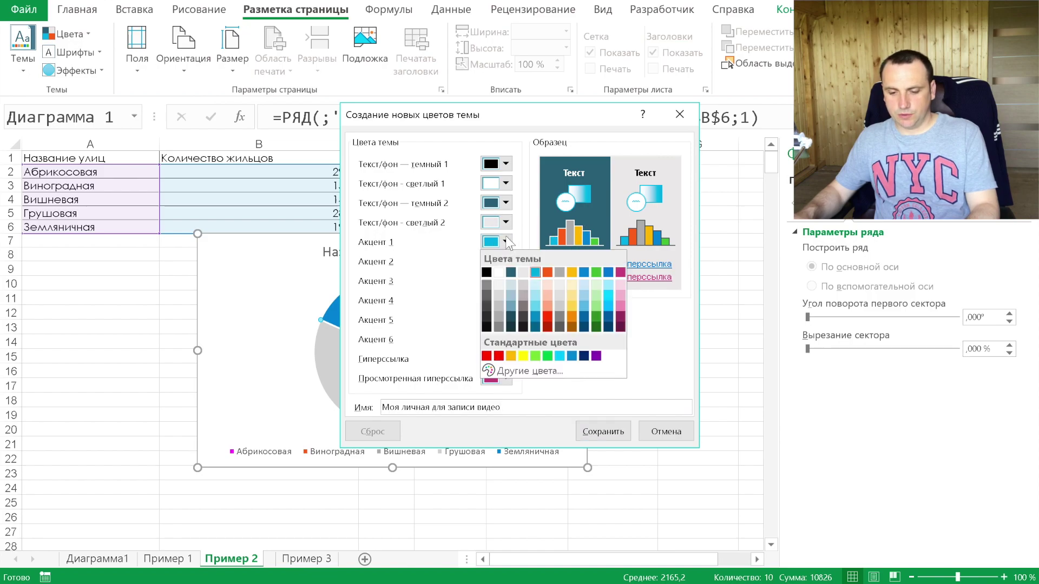
{"action": "left_click", "coordinate": [529, 370]}
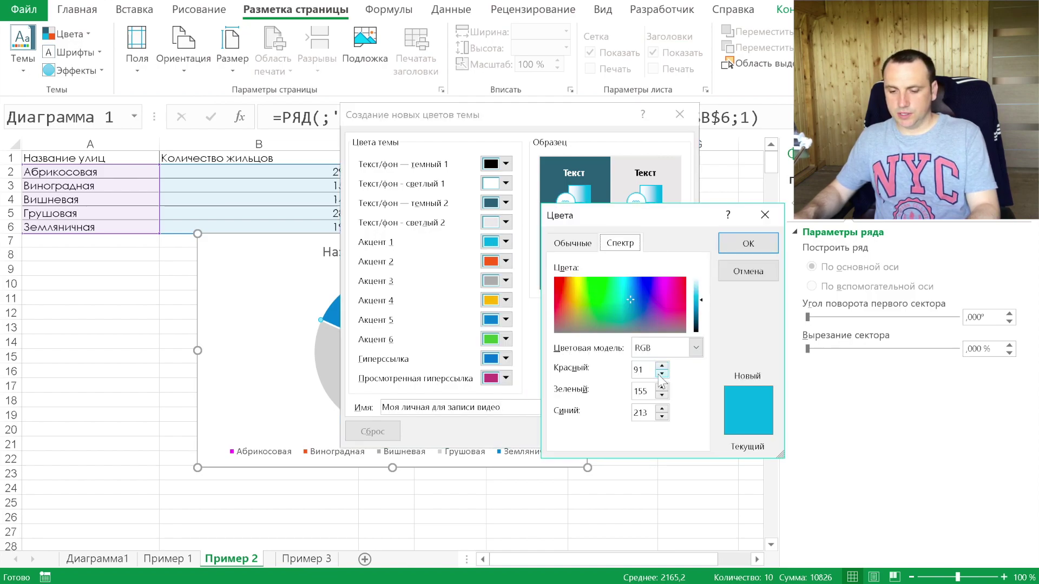
{"action": "double_click", "coordinate": [634, 373]}
{"action": "type", "text": "255"}
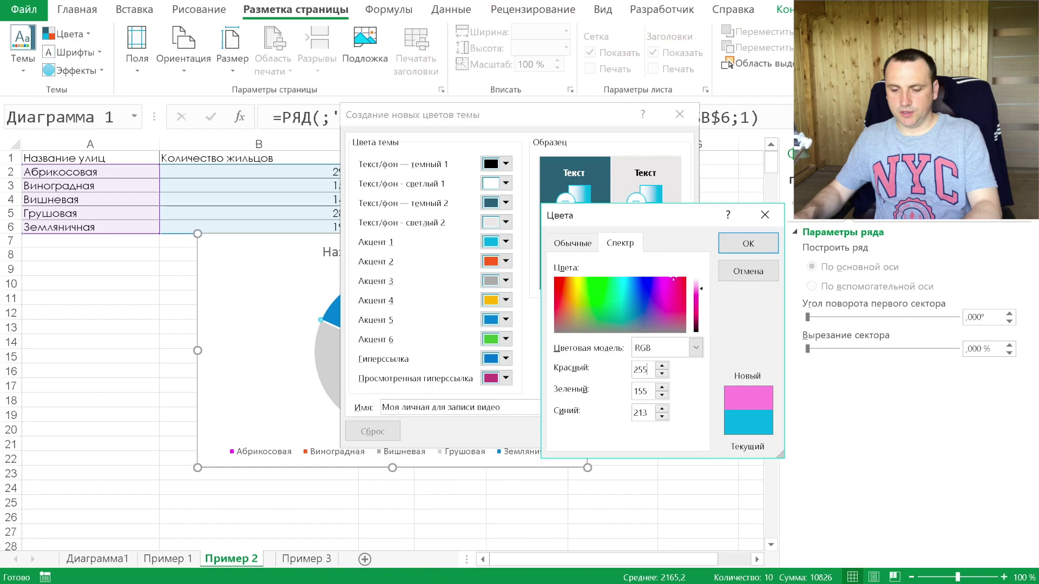
{"action": "type", "text": "51"}
{"action": "key", "text": "Tab"}
{"action": "type", "text": "255"}
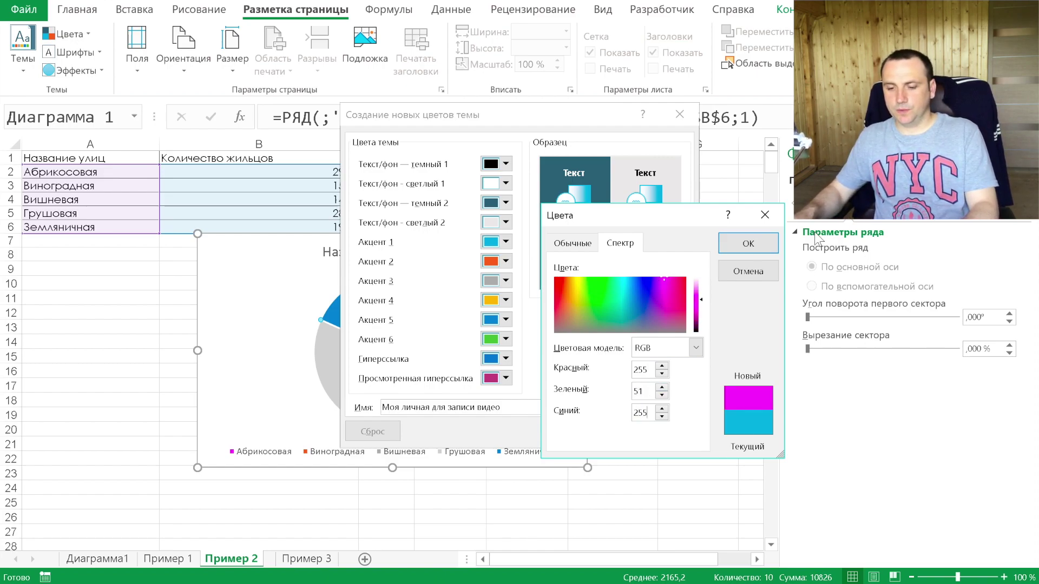
{"action": "left_click", "coordinate": [771, 249]}
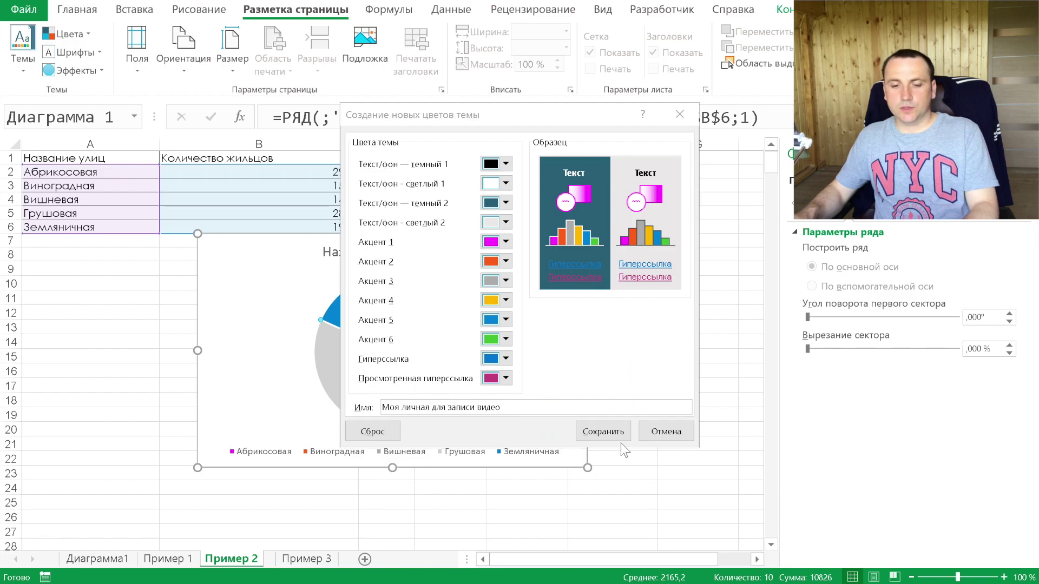
{"action": "left_click", "coordinate": [606, 435]}
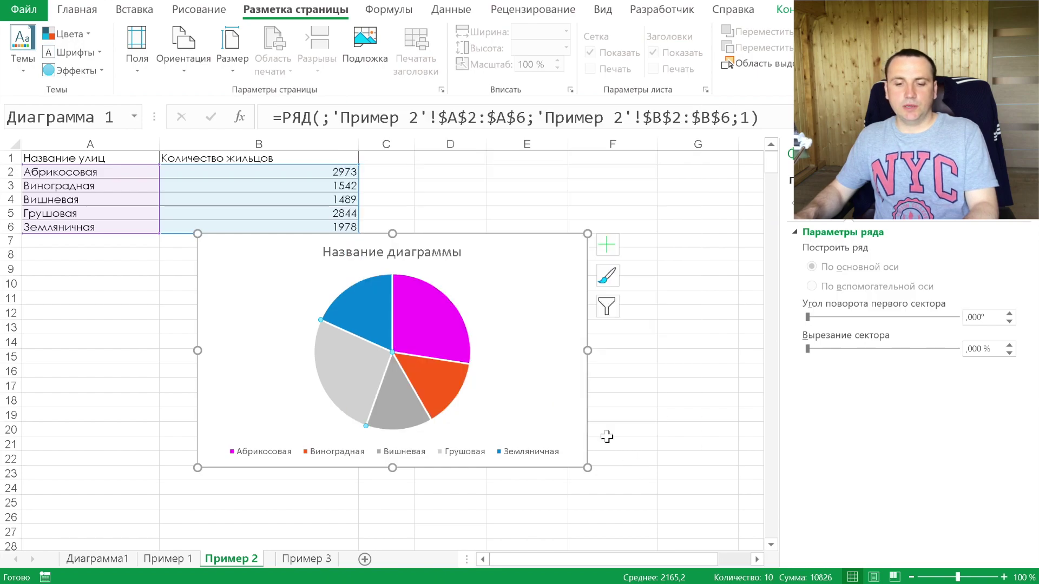
{"action": "left_click", "coordinate": [136, 298]}
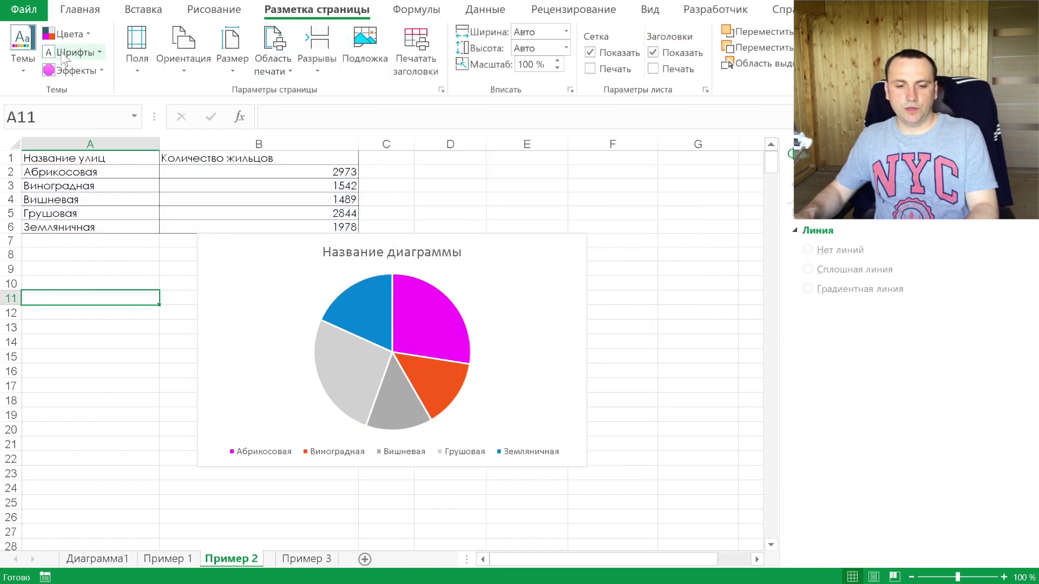
{"action": "left_click", "coordinate": [86, 34]}
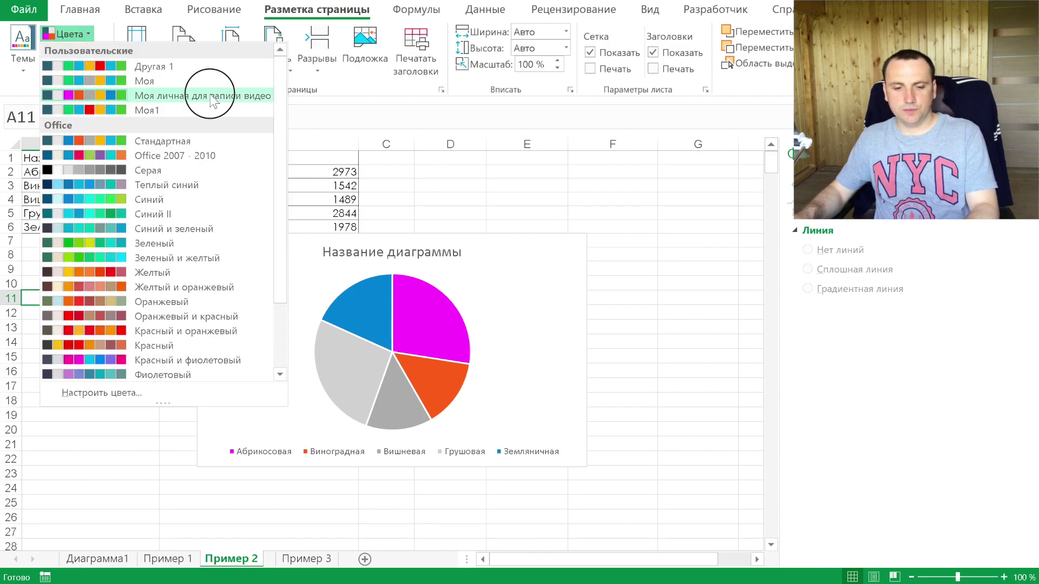
{"action": "left_click", "coordinate": [207, 95]}
{"action": "left_click", "coordinate": [80, 9]}
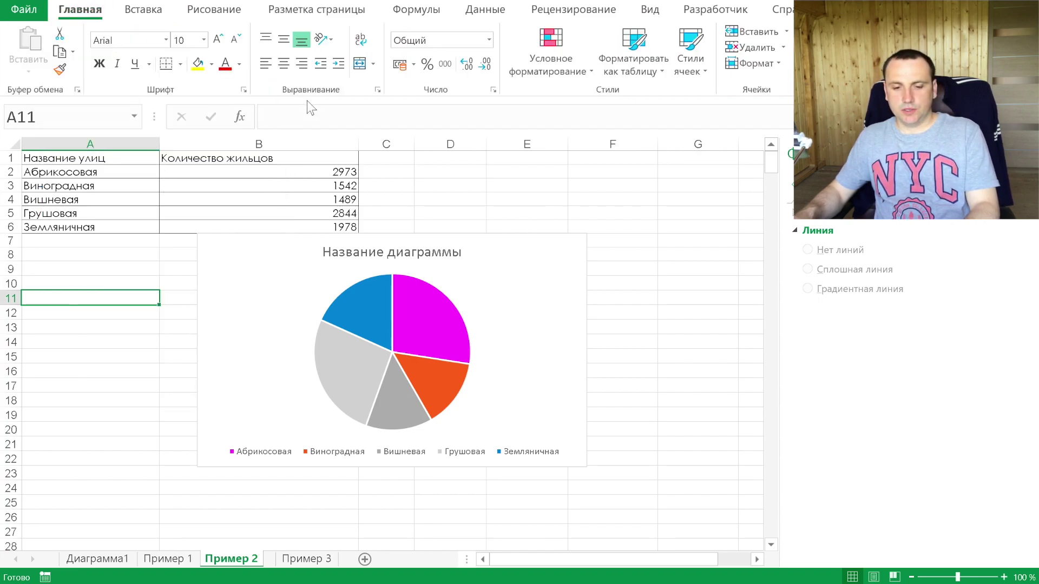
{"action": "left_click", "coordinate": [211, 64]}
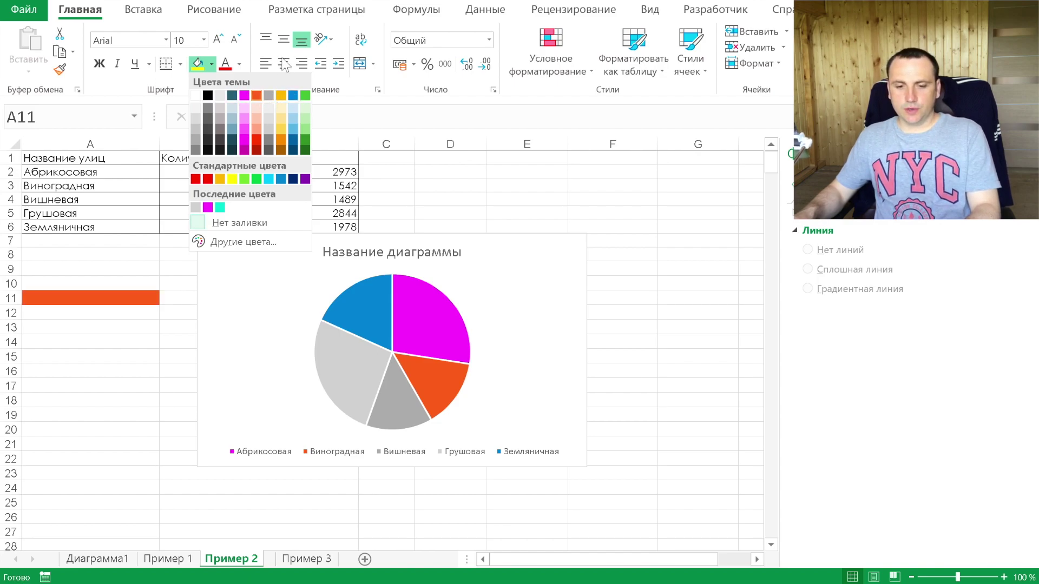
{"action": "left_click", "coordinate": [335, 20]}
{"action": "left_click", "coordinate": [67, 33]}
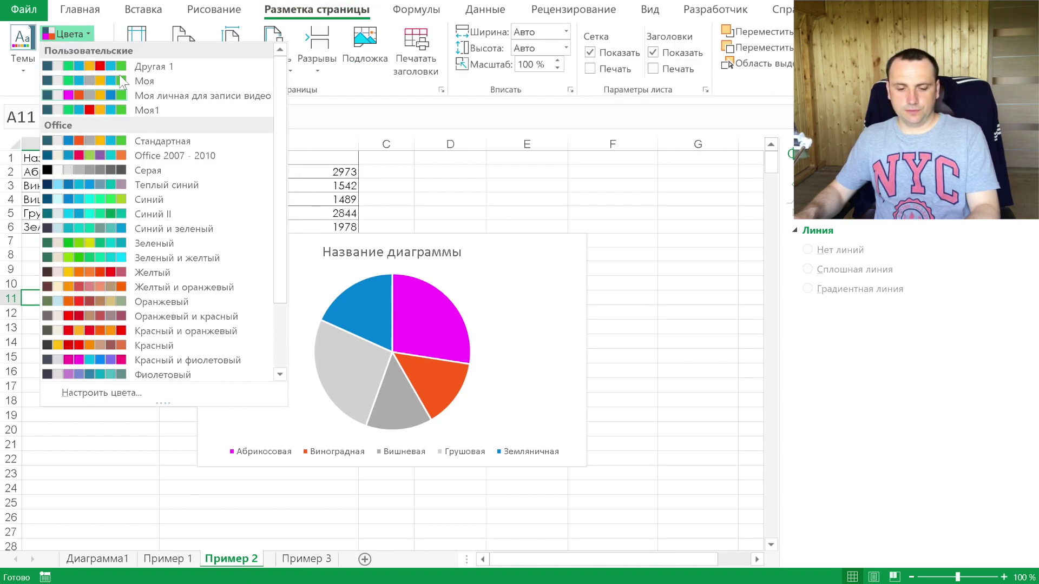
{"action": "left_click", "coordinate": [102, 393]}
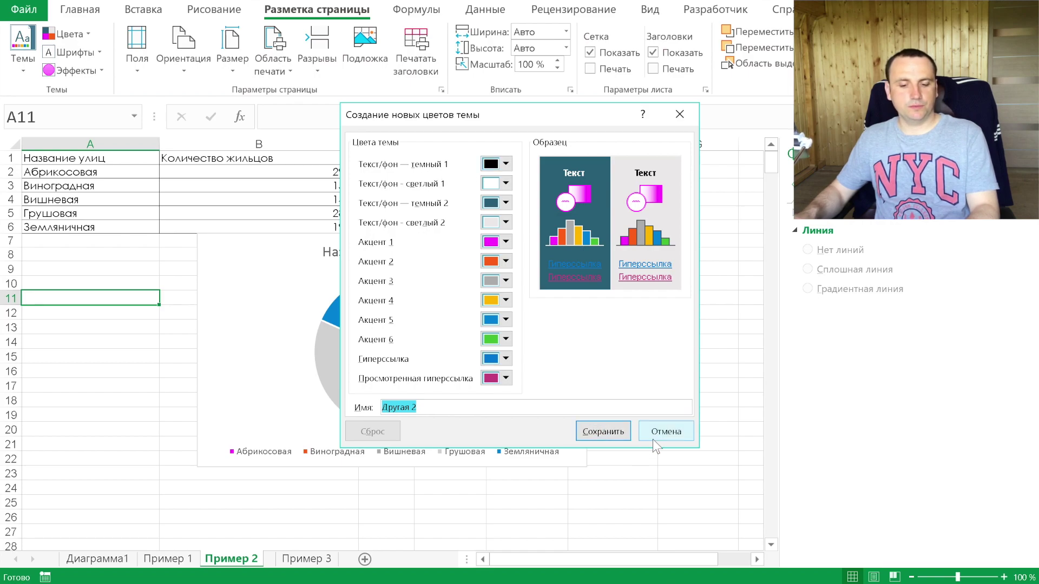
{"action": "left_click", "coordinate": [665, 433]}
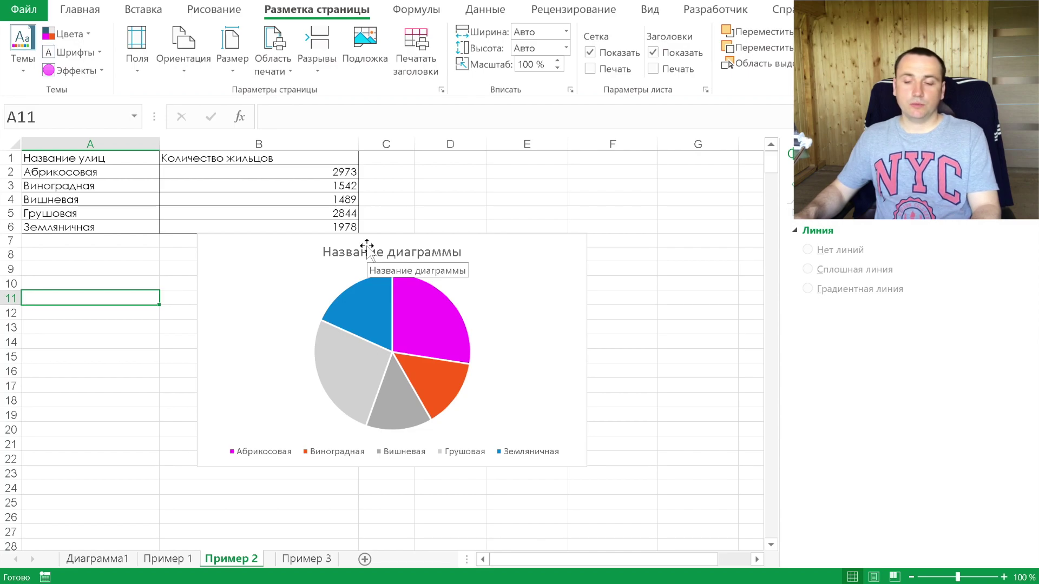
- Add Data Callout labels to the pie chart's slices
{"action": "left_click", "coordinate": [427, 310]}
{"action": "left_click", "coordinate": [611, 244]}
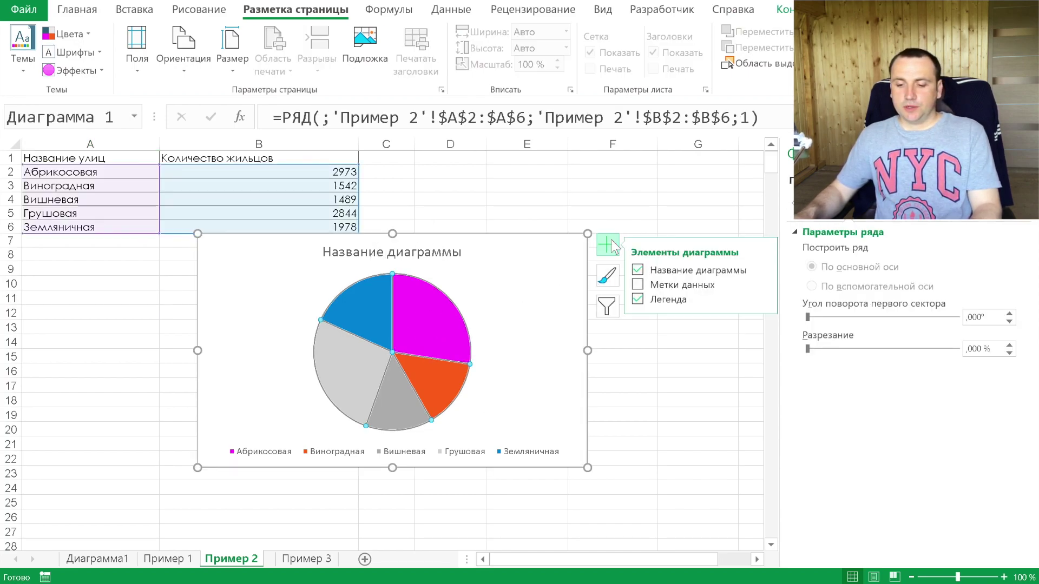
{"action": "left_click", "coordinate": [763, 284]}
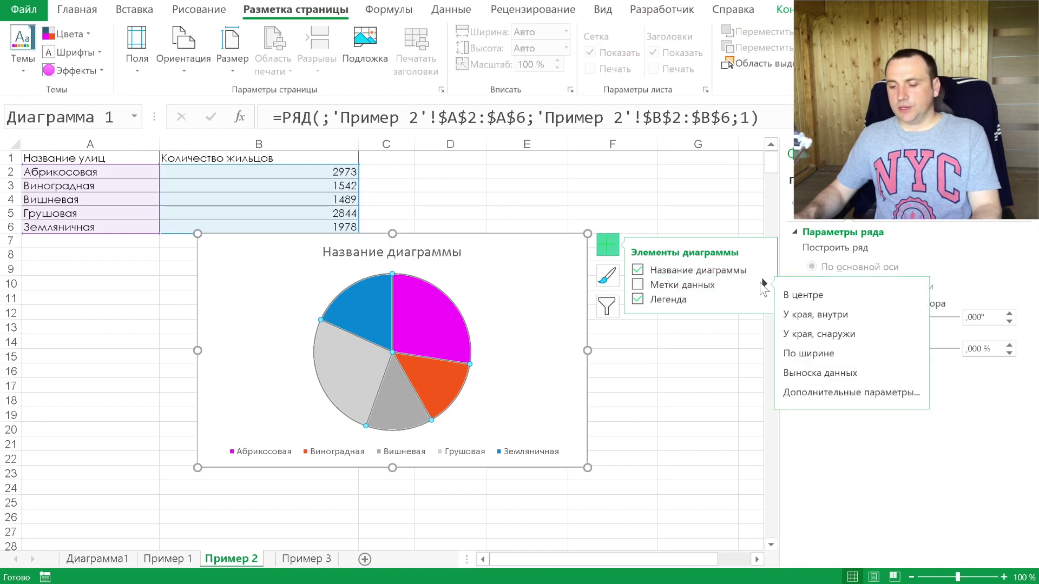
{"action": "left_click", "coordinate": [863, 379]}
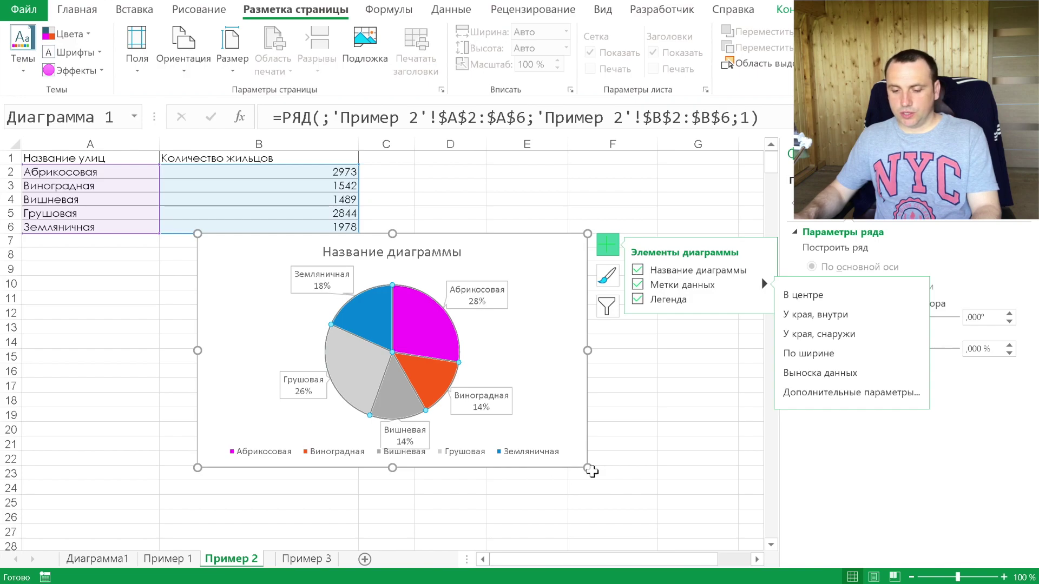
- Enlarge the chart toward the lower right and select its data labels
{"action": "left_click_drag", "start_coordinate": [587, 467], "coordinate": [634, 513]}
{"action": "left_click", "coordinate": [403, 260]}
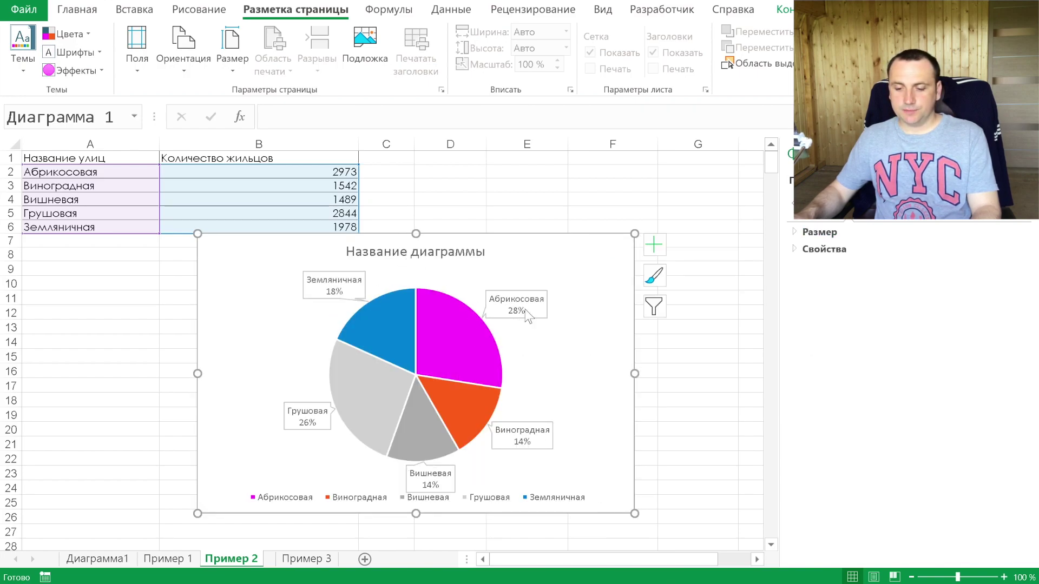
{"action": "left_click", "coordinate": [487, 304]}
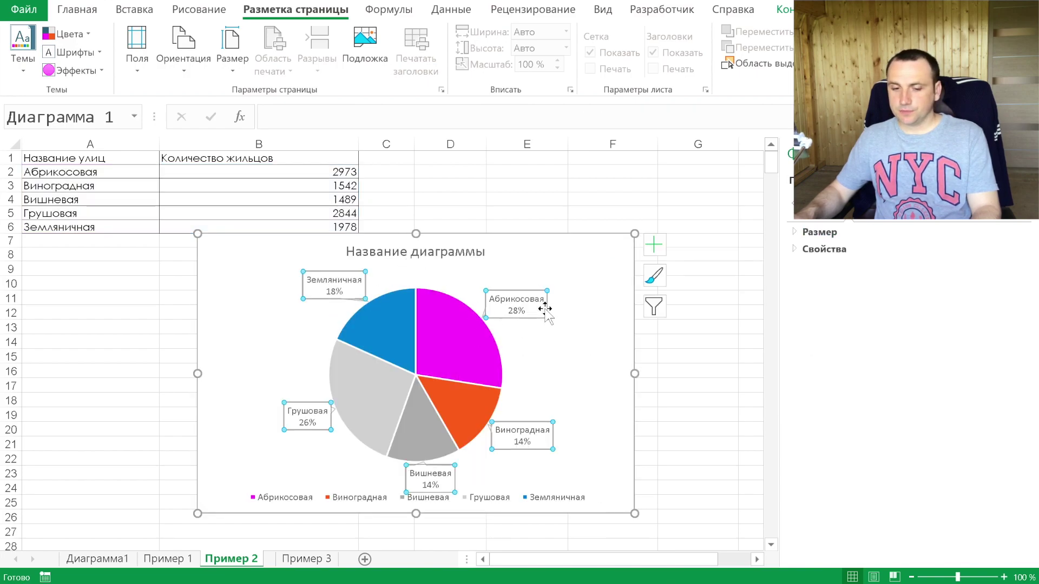
- Format the data labels in Century Gothic with white text on a black fill
{"action": "left_click", "coordinate": [77, 10]}
{"action": "left_click", "coordinate": [165, 40]}
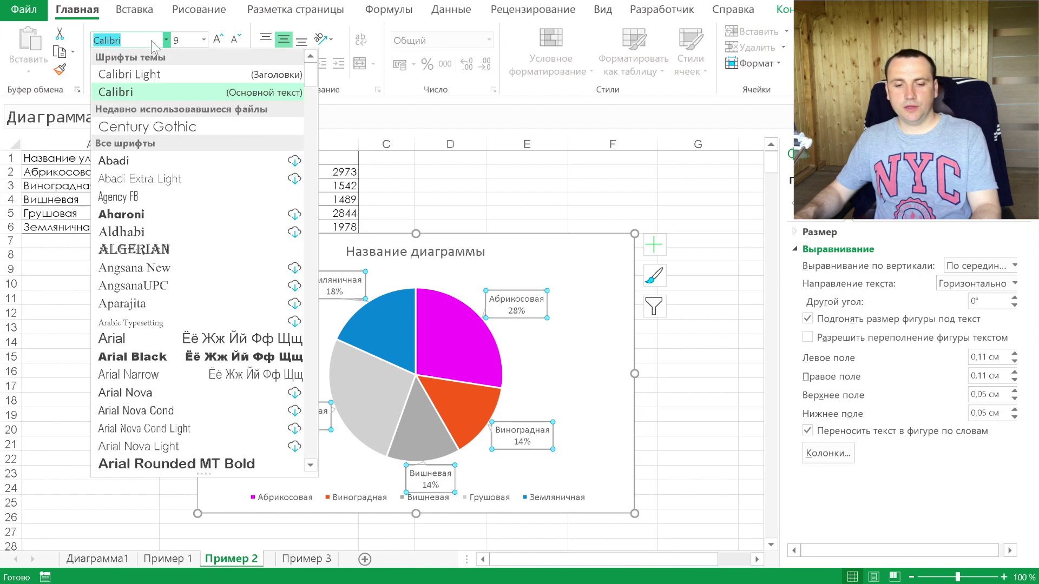
{"action": "left_click", "coordinate": [183, 128]}
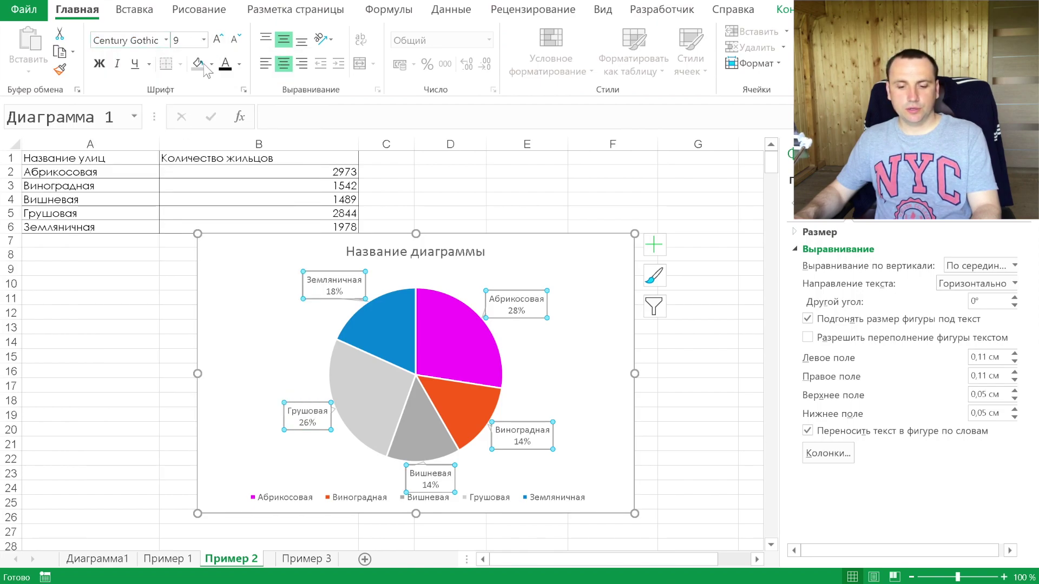
{"action": "left_click", "coordinate": [198, 65]}
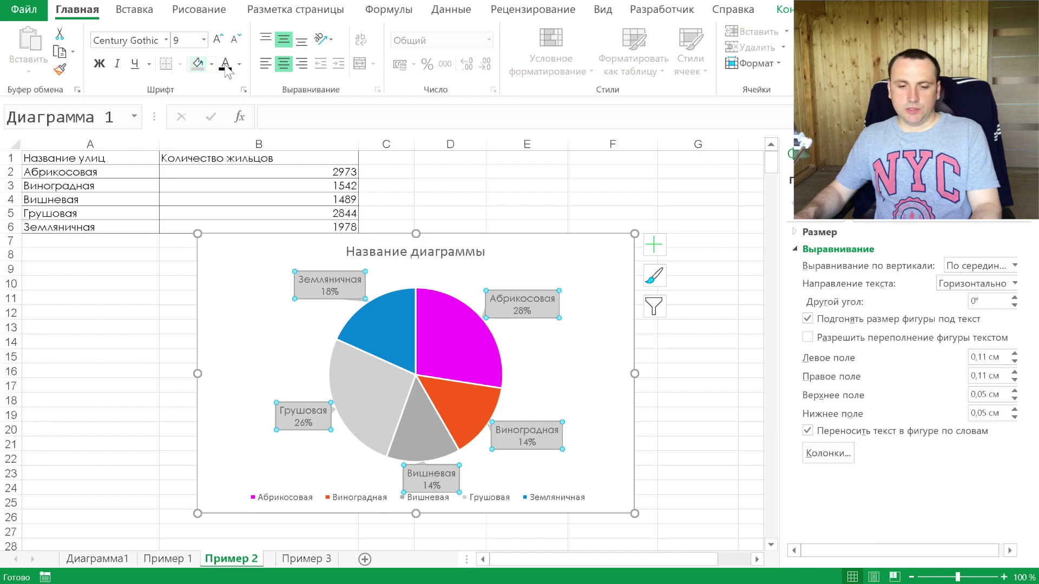
{"action": "left_click", "coordinate": [239, 66]}
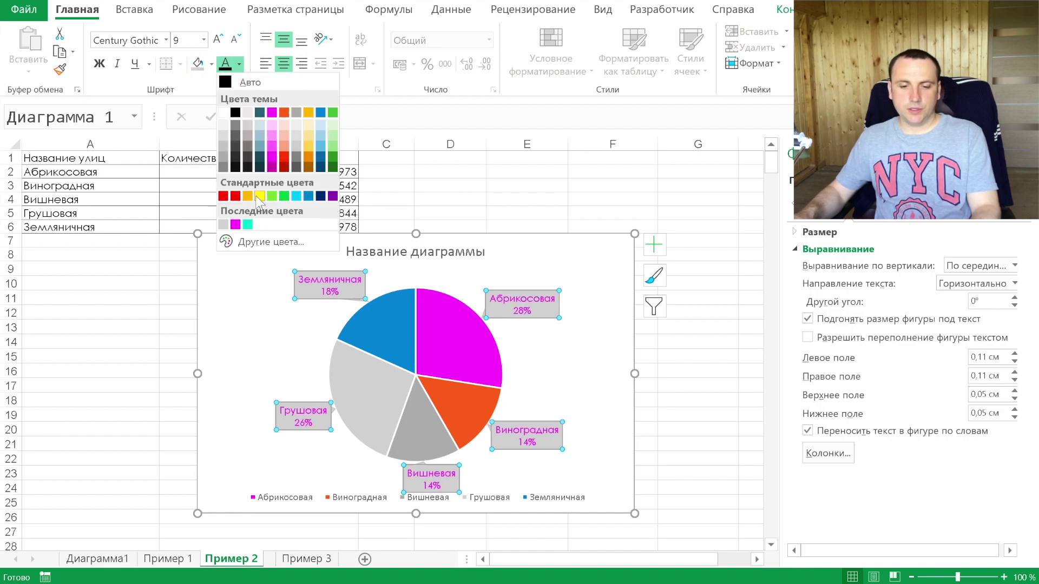
{"action": "left_click", "coordinate": [224, 113]}
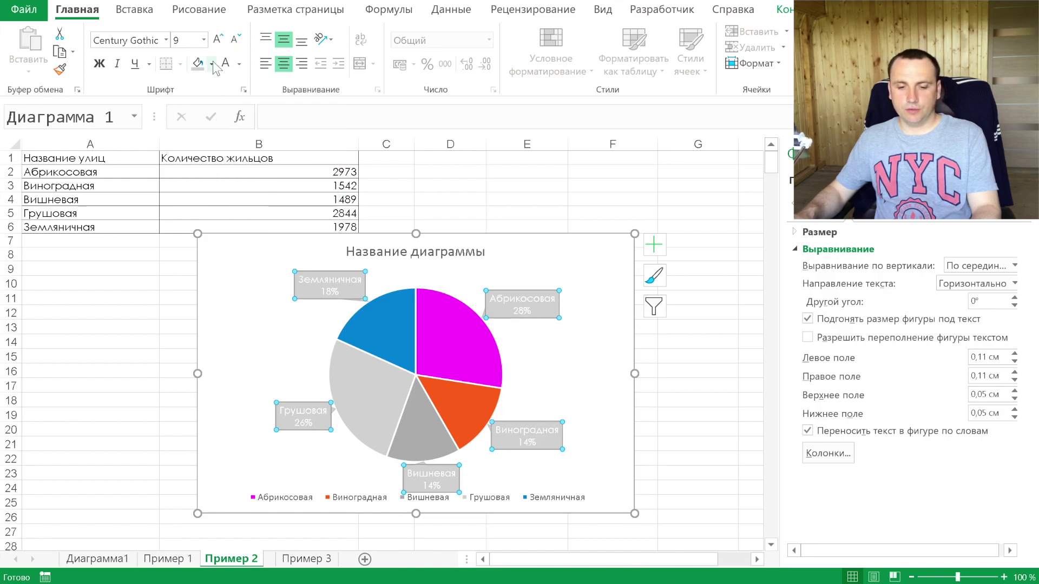
{"action": "left_click", "coordinate": [212, 64]}
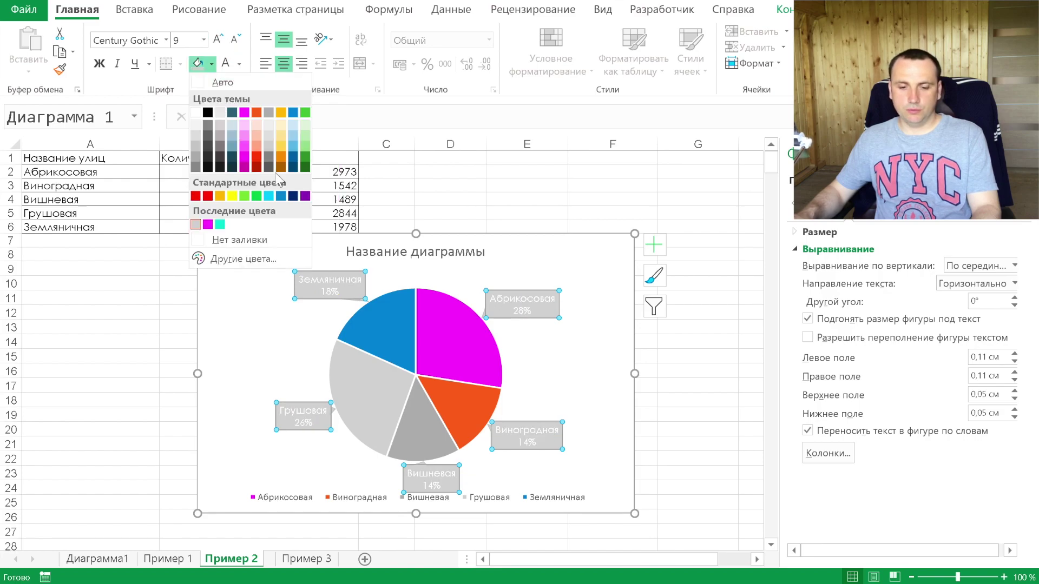
{"action": "left_click", "coordinate": [207, 112]}
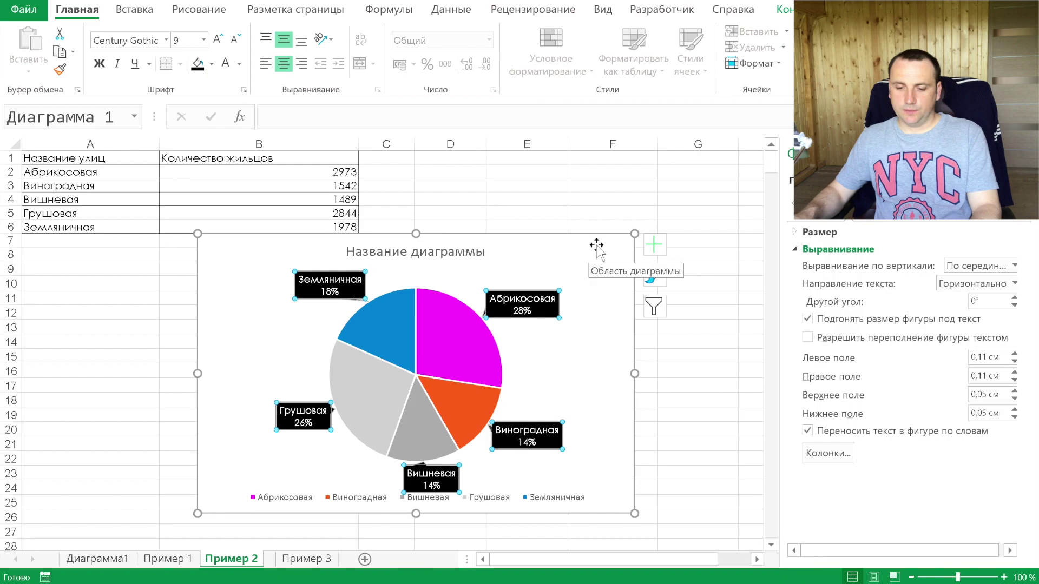
{"action": "left_click", "coordinate": [592, 274]}
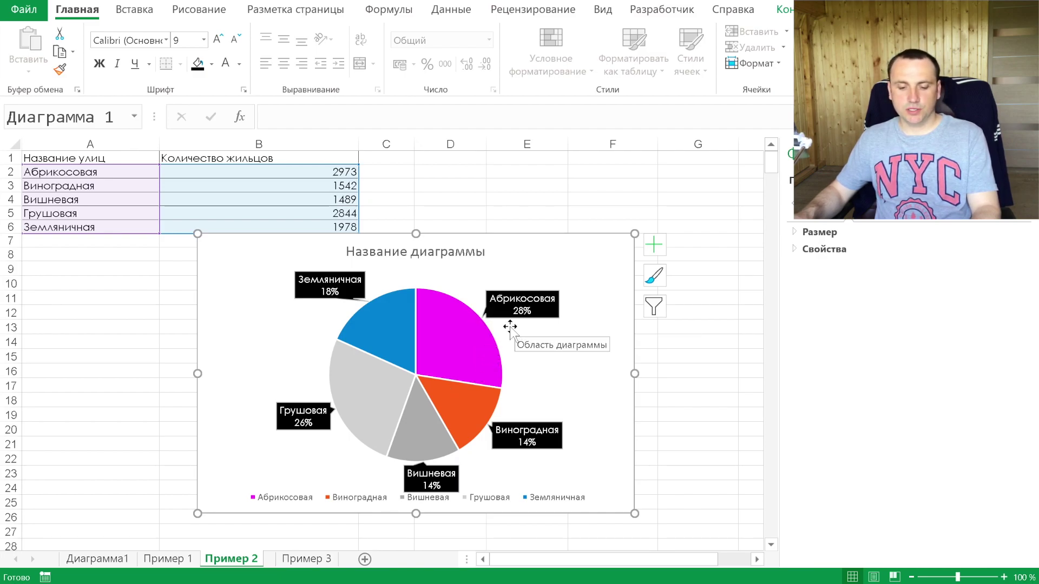
- Delete the pie chart's legend and switch to sheet Пример 3
{"action": "left_click", "coordinate": [296, 497]}
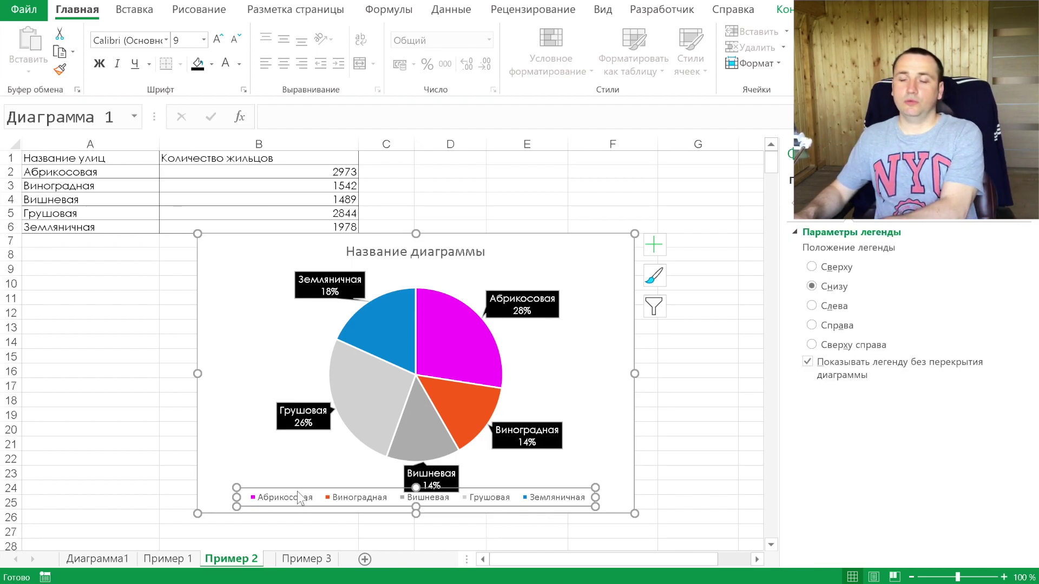
{"action": "key", "text": "Delete"}
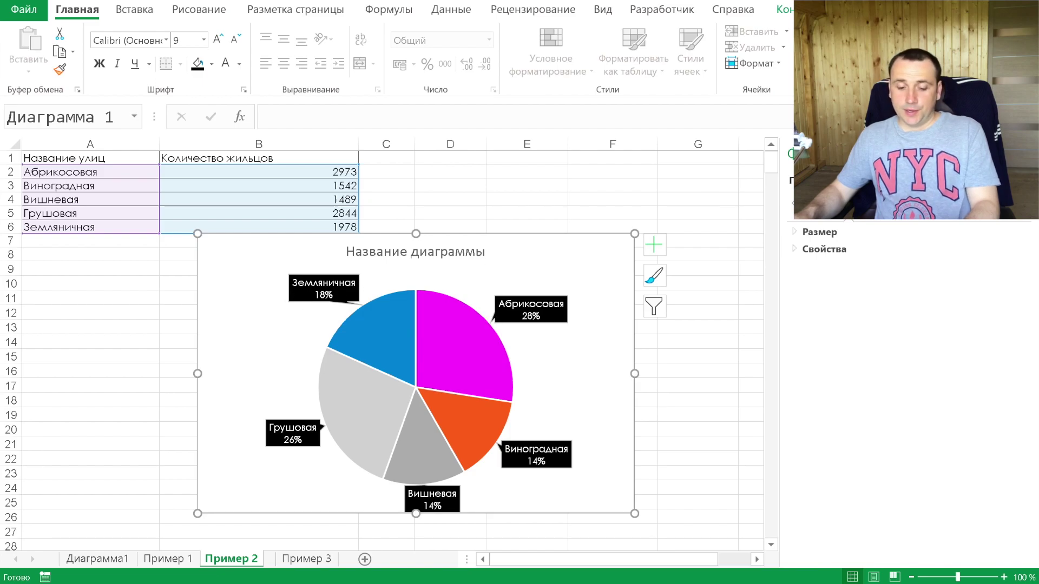
{"action": "left_click", "coordinate": [274, 560]}
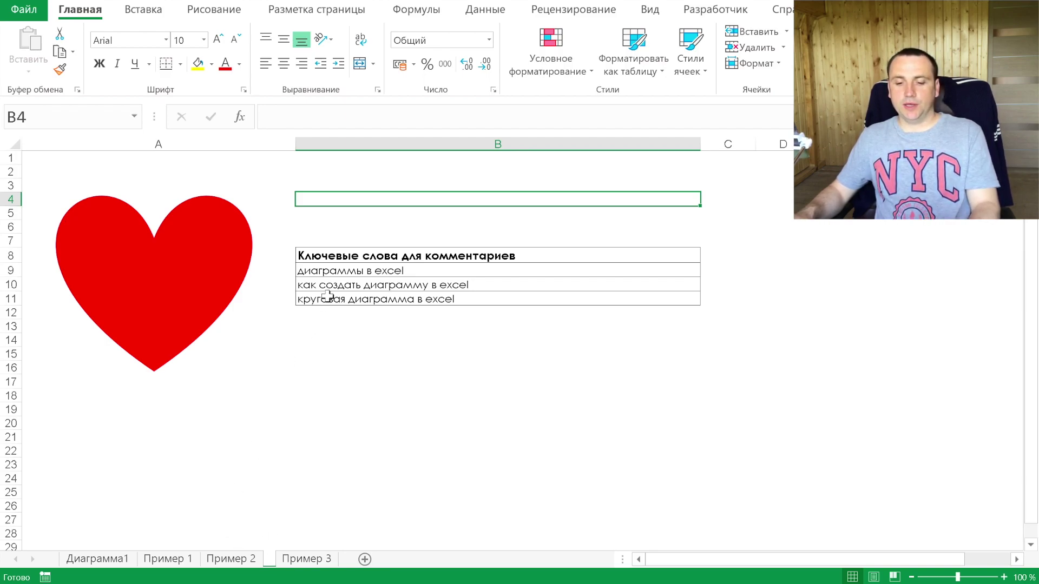
{"action": "left_click", "coordinate": [314, 272]}
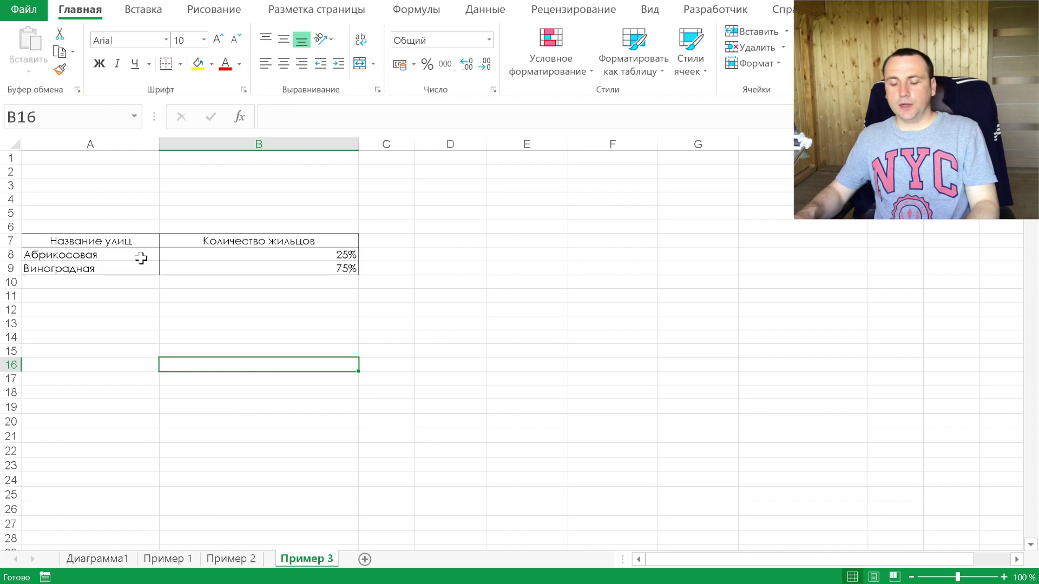
- Insert a doughnut chart from A8:B9 and move it beside the table
{"action": "left_click_drag", "start_coordinate": [140, 258], "coordinate": [292, 268]}
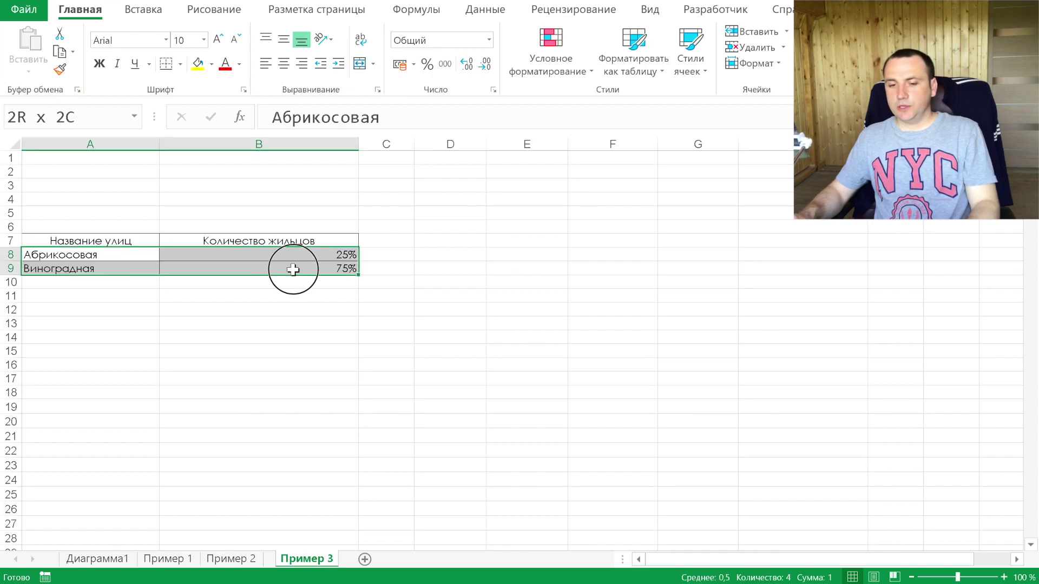
{"action": "left_click", "coordinate": [144, 9]}
{"action": "left_click", "coordinate": [430, 64]}
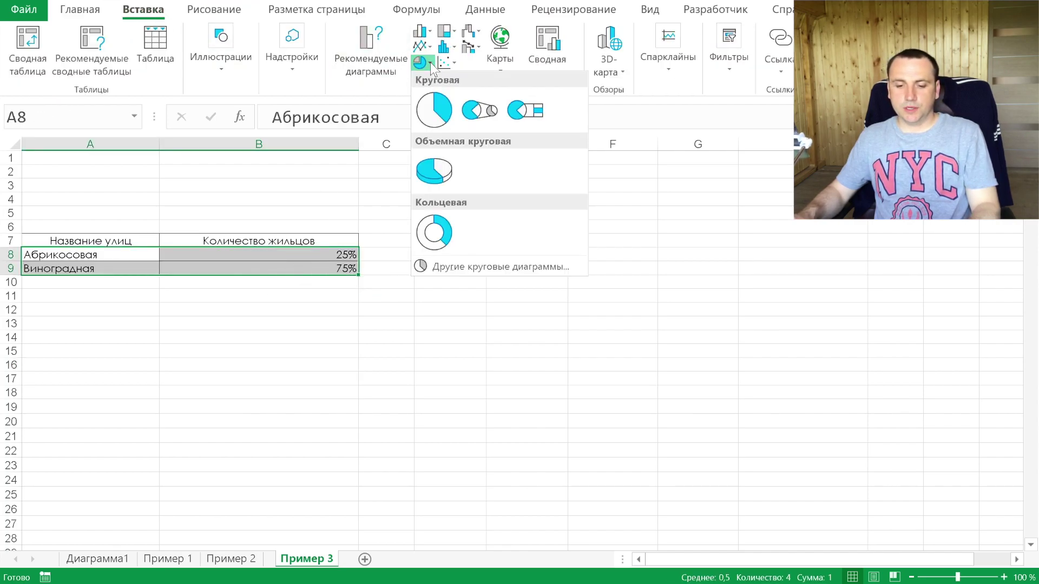
{"action": "left_click", "coordinate": [434, 233]}
{"action": "left_click_drag", "start_coordinate": [557, 234], "coordinate": [659, 234]}
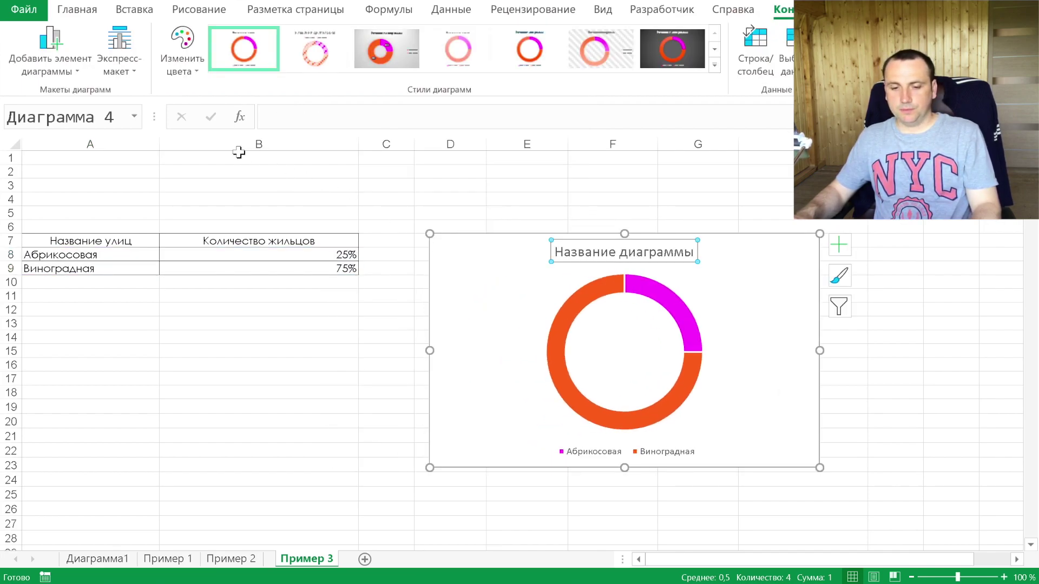
- Link the doughnut chart's title to cell B7 so it shows 'Количество жильцов'
{"action": "left_click", "coordinate": [280, 118]}
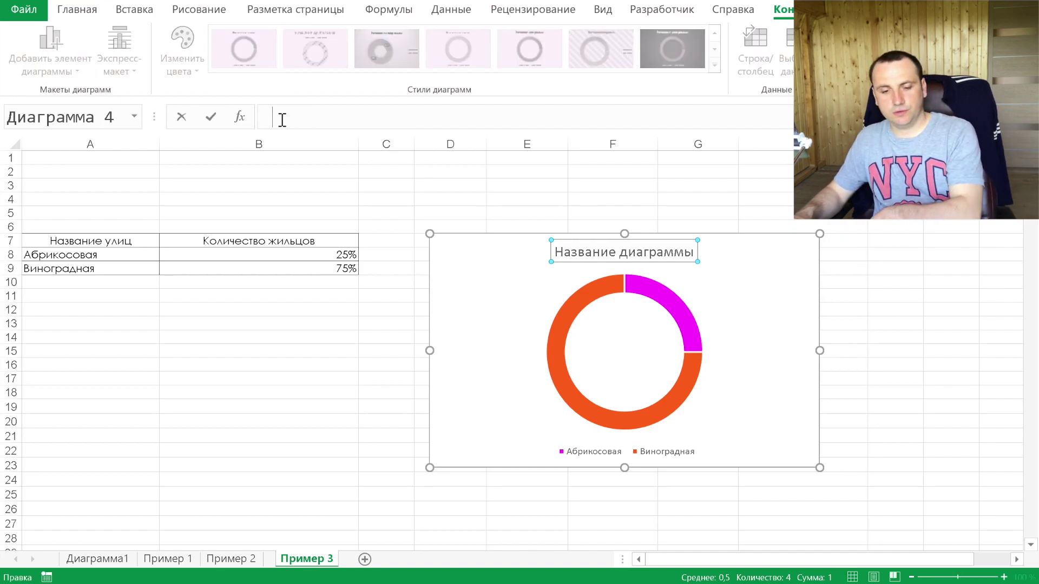
{"action": "type", "text": "="}
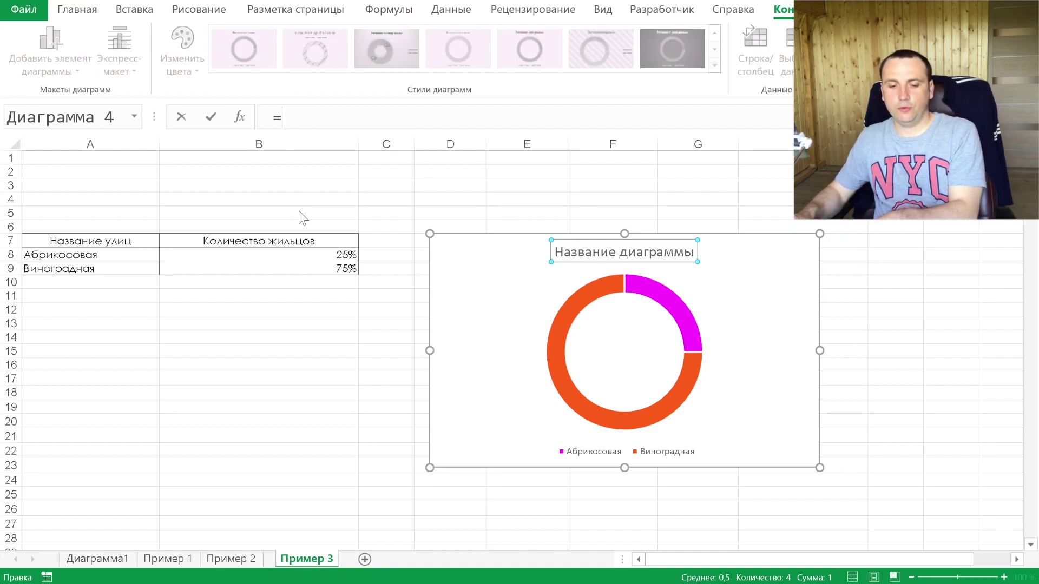
{"action": "left_click", "coordinate": [292, 238]}
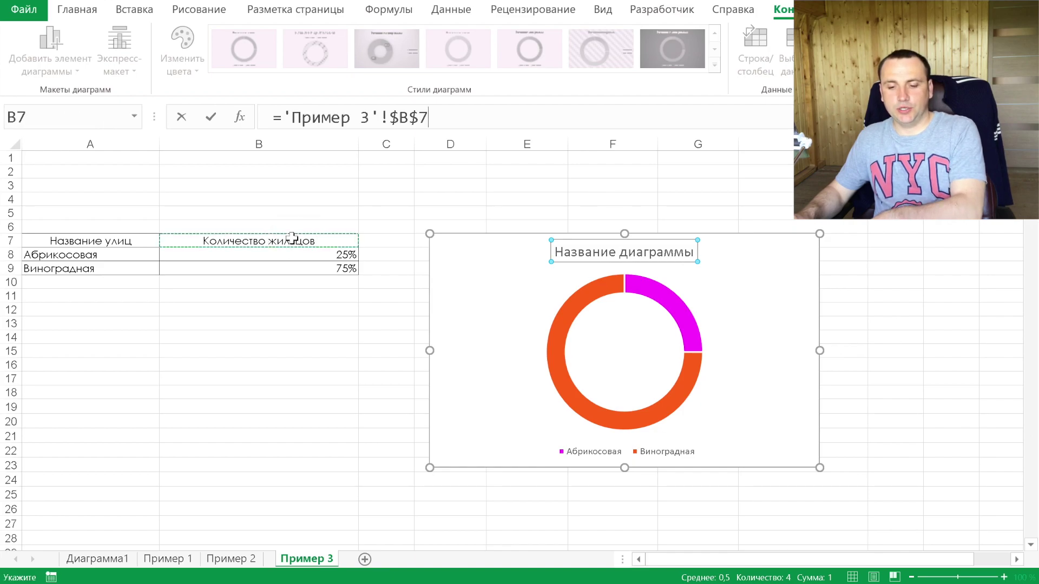
{"action": "key", "text": "Return"}
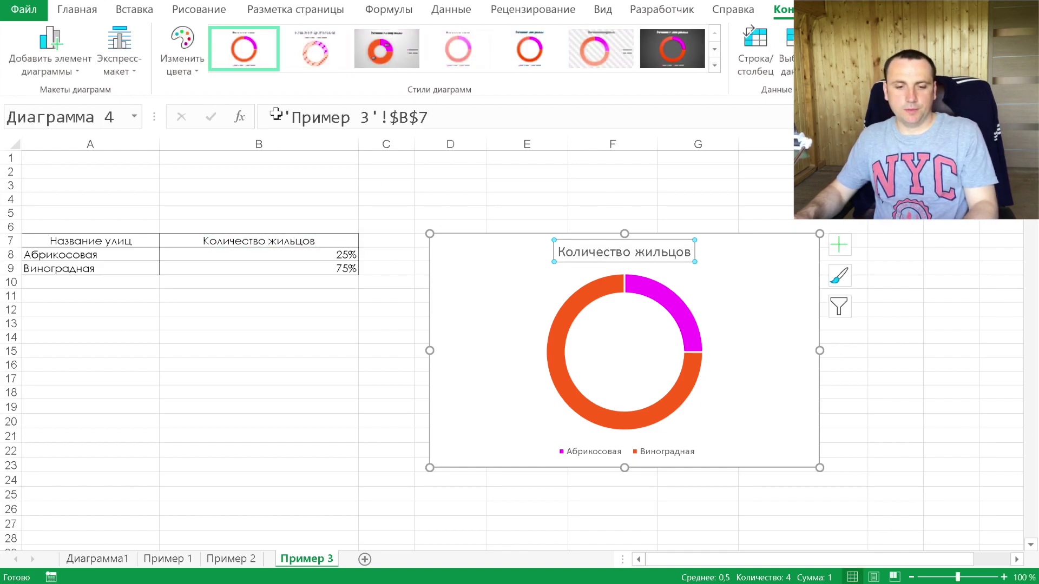
{"action": "left_click", "coordinate": [77, 9]}
- Set the 'Количество жильцов' title to Century Gothic, blue, bold, size 16
{"action": "left_click", "coordinate": [133, 41]}
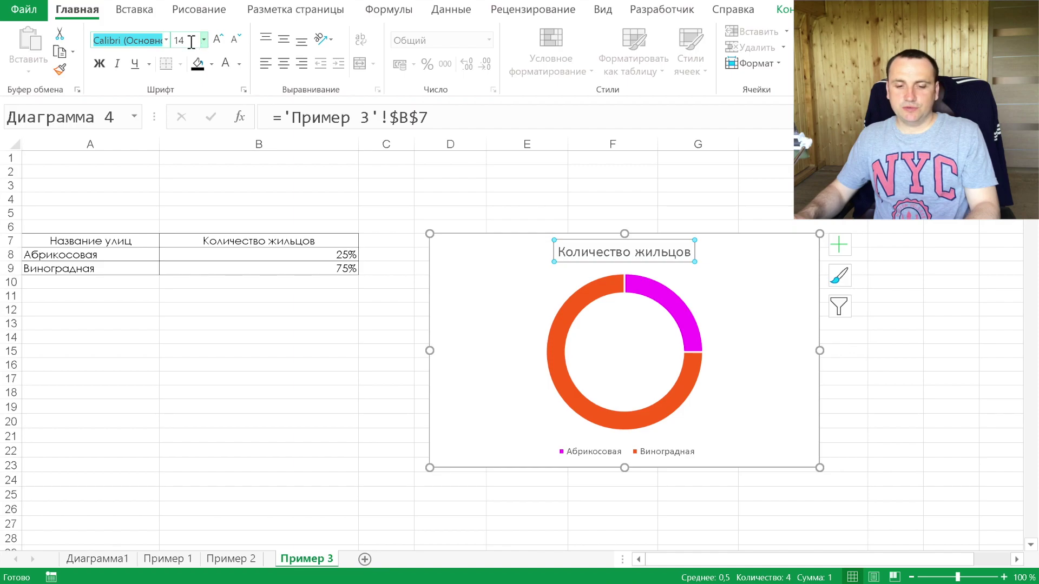
{"action": "left_click", "coordinate": [166, 40]}
{"action": "left_click", "coordinate": [198, 126]}
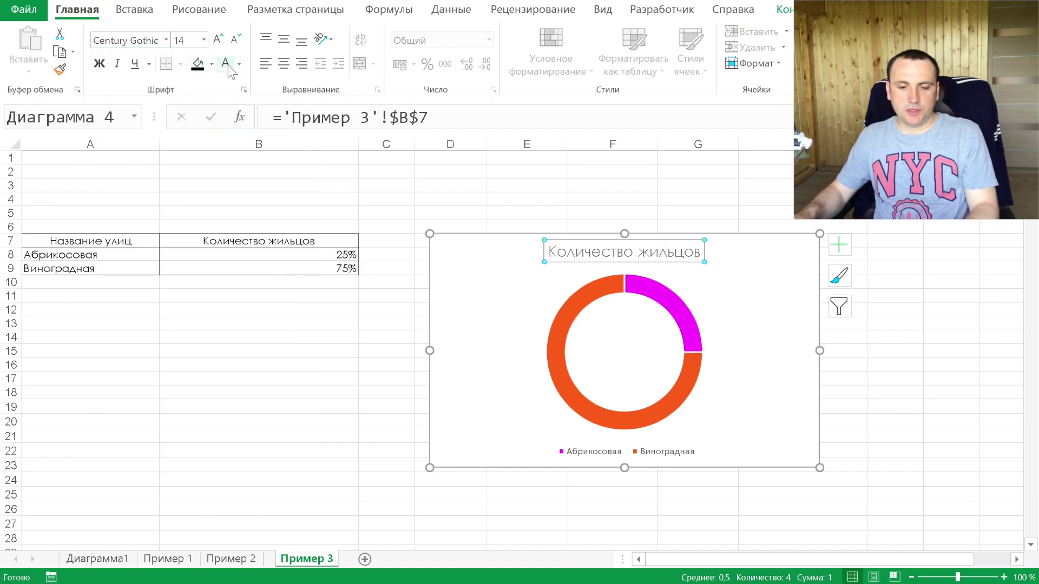
{"action": "left_click", "coordinate": [238, 64]}
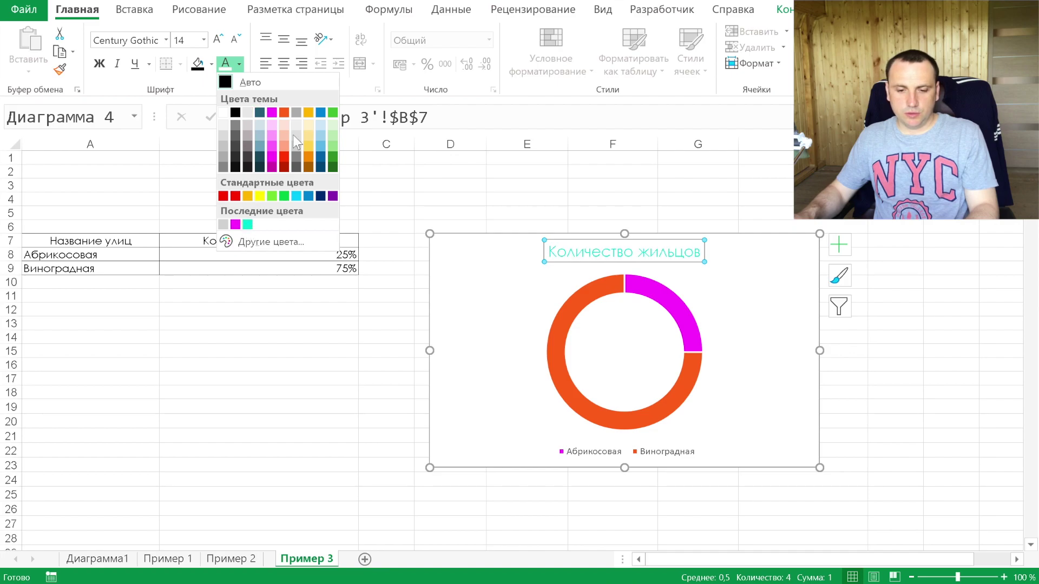
{"action": "left_click", "coordinate": [320, 112]}
{"action": "left_click", "coordinate": [99, 64]}
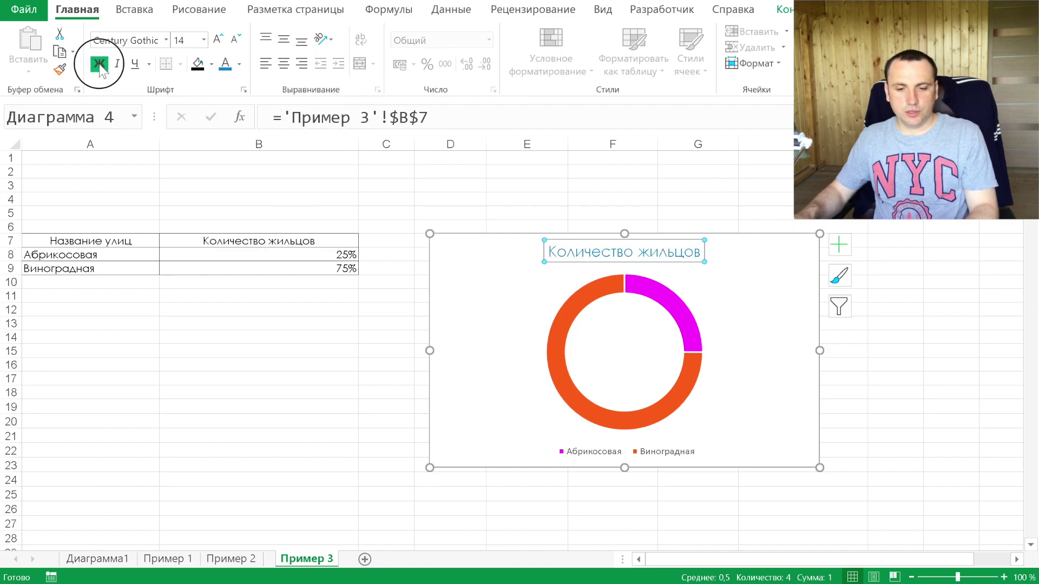
{"action": "left_click", "coordinate": [216, 39]}
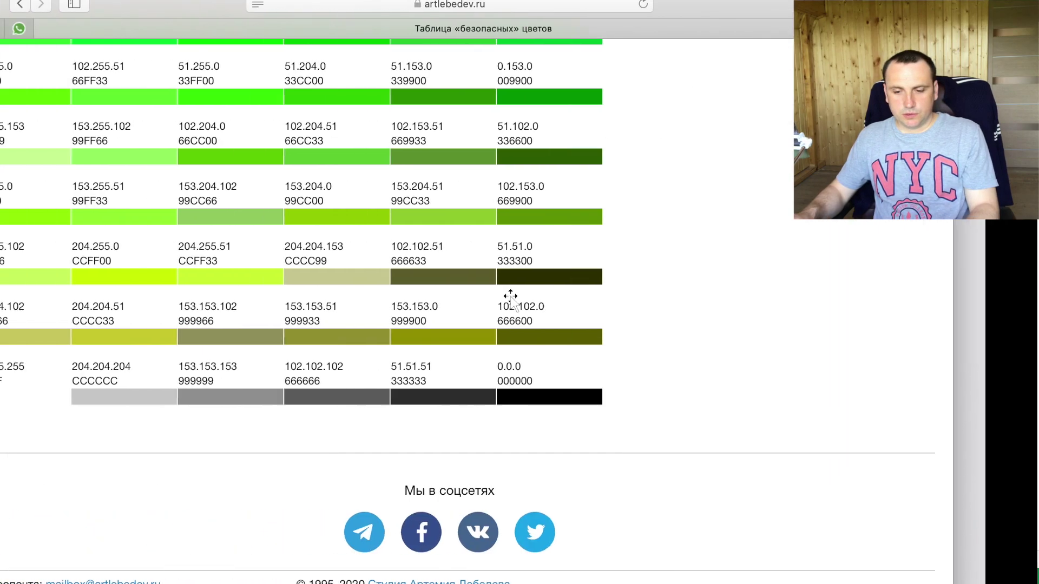
- Scroll the web-safe colour table up to the purple shades
{"action": "scroll", "coordinate": [402, 203], "scroll_direction": "up", "scroll_amount": 5}
{"action": "scroll", "coordinate": [402, 204], "scroll_direction": "up", "scroll_amount": 10}
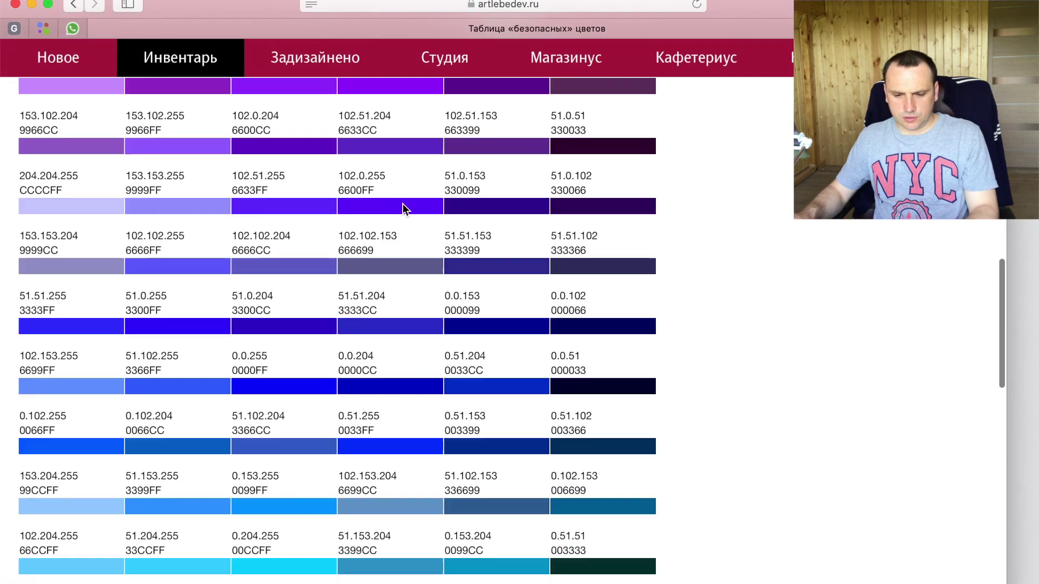
{"action": "scroll", "coordinate": [405, 205], "scroll_direction": "up", "scroll_amount": 3}
{"action": "scroll", "coordinate": [344, 301], "scroll_direction": "up", "scroll_amount": 1}
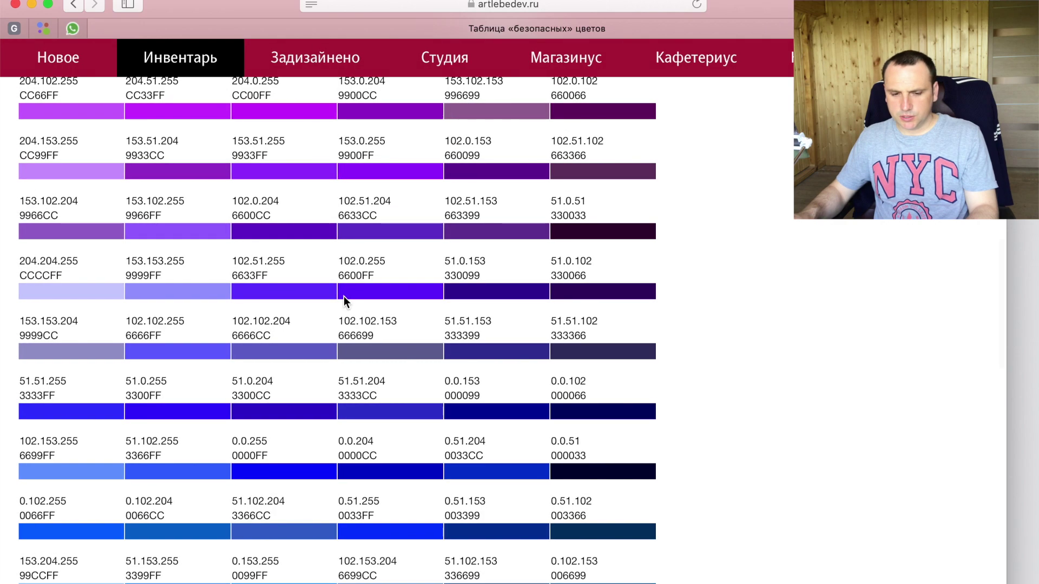
{"action": "scroll", "coordinate": [344, 301], "scroll_direction": "up", "scroll_amount": 3}
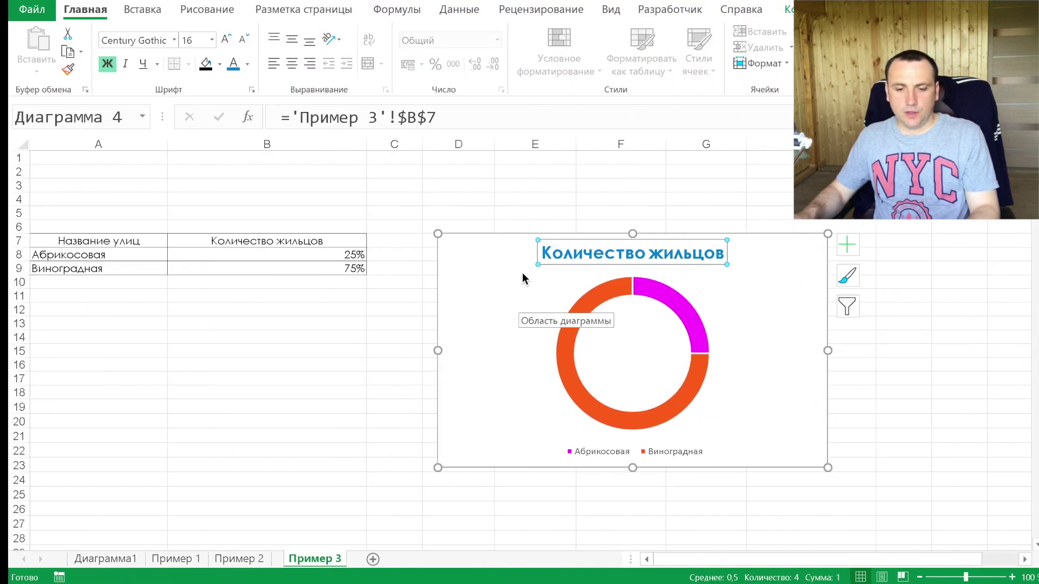
- Colour the 'Количество жильцов' title with custom RGB 102, 0, 204 purple
{"action": "left_click", "coordinate": [239, 63]}
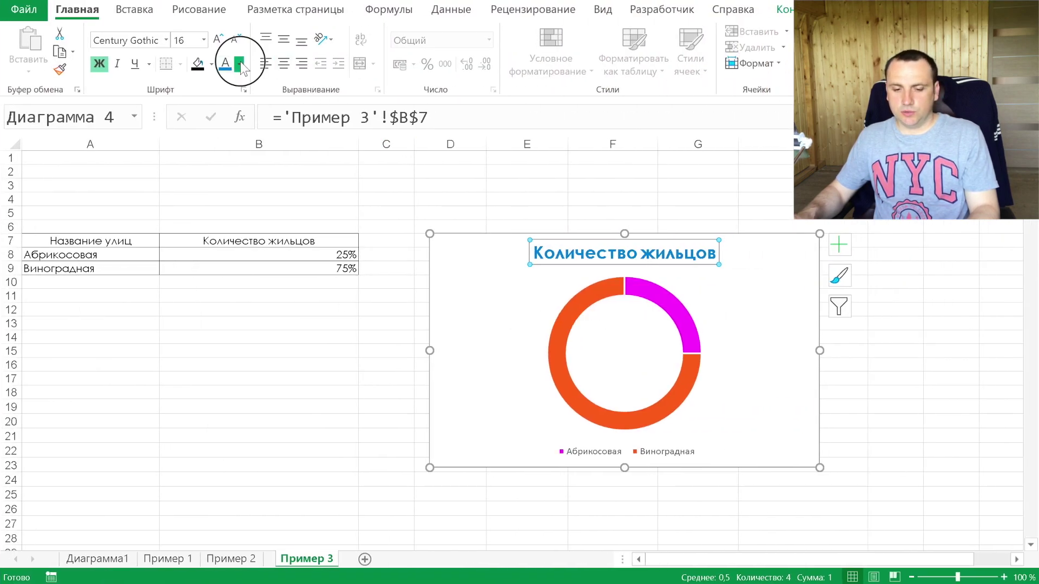
{"action": "left_click", "coordinate": [387, 304]}
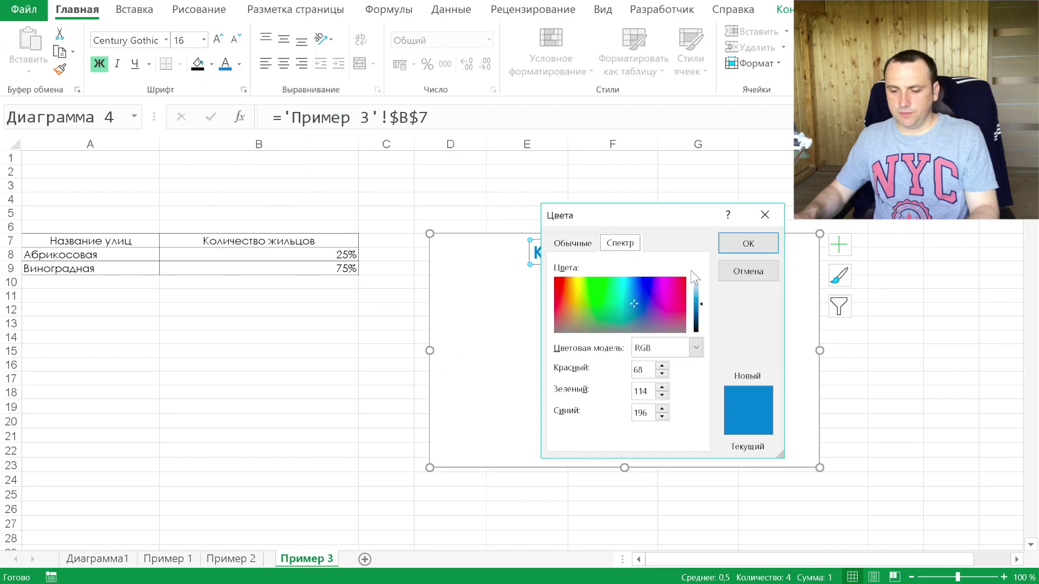
{"action": "type", "text": "102"}
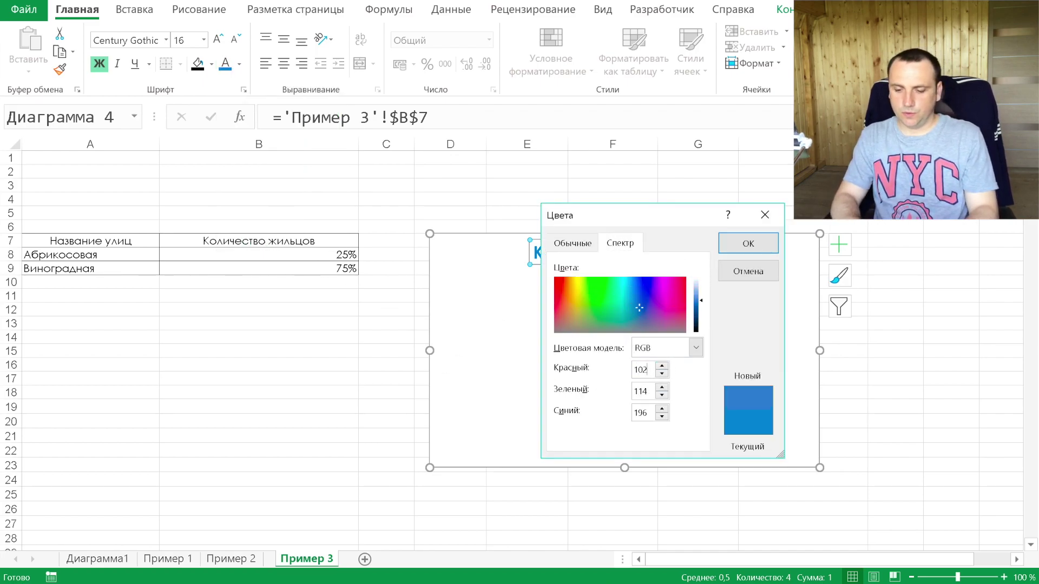
{"action": "type", "text": "0"}
{"action": "key", "text": "Tab"}
{"action": "type", "text": "204"}
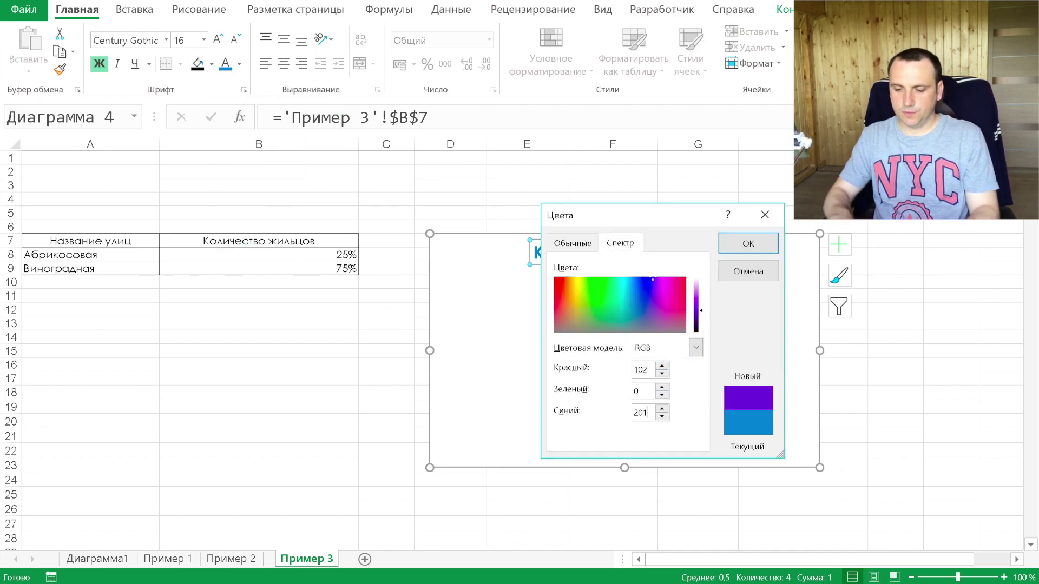
{"action": "left_click", "coordinate": [736, 243]}
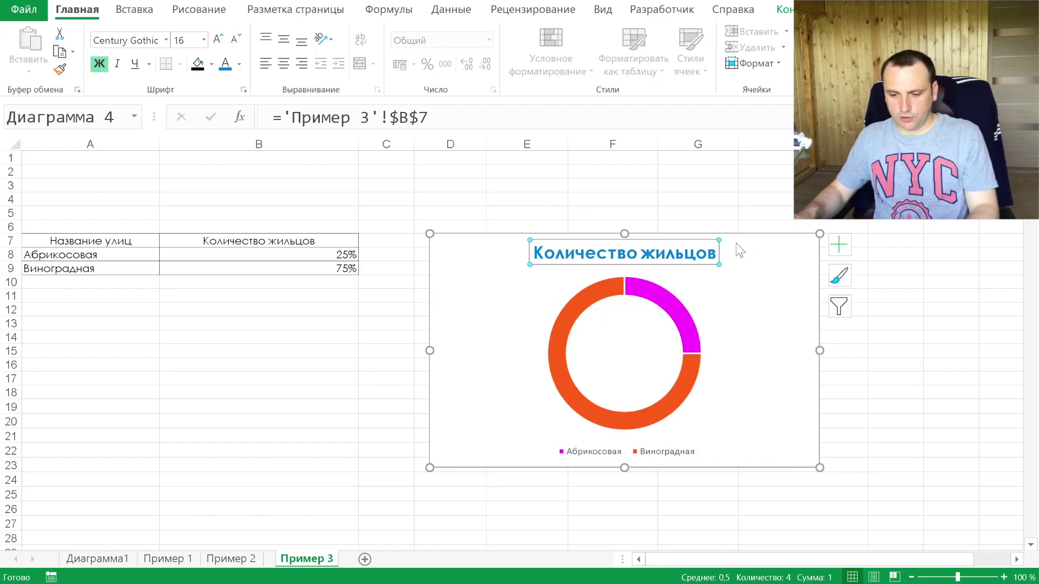
{"action": "left_click", "coordinate": [669, 299]}
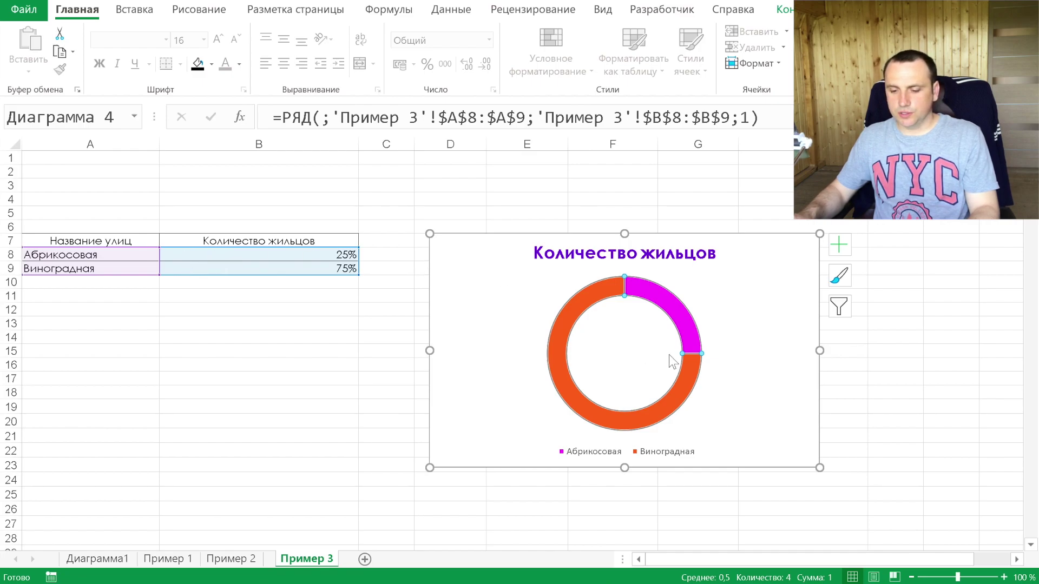
- Delete the doughnut chart's legend so the ring grows larger
{"action": "left_click", "coordinate": [609, 456]}
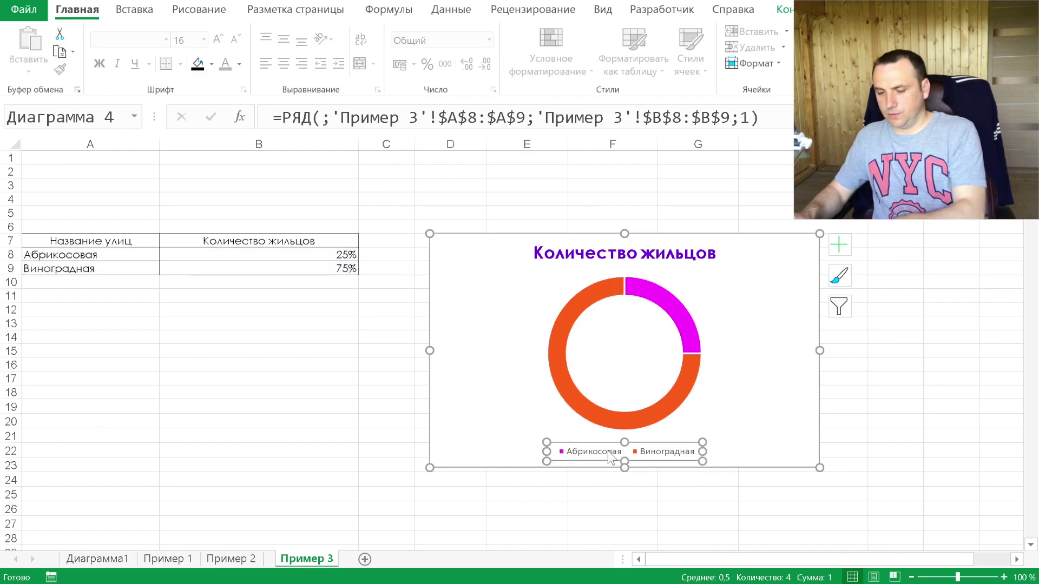
{"action": "key", "text": "Delete"}
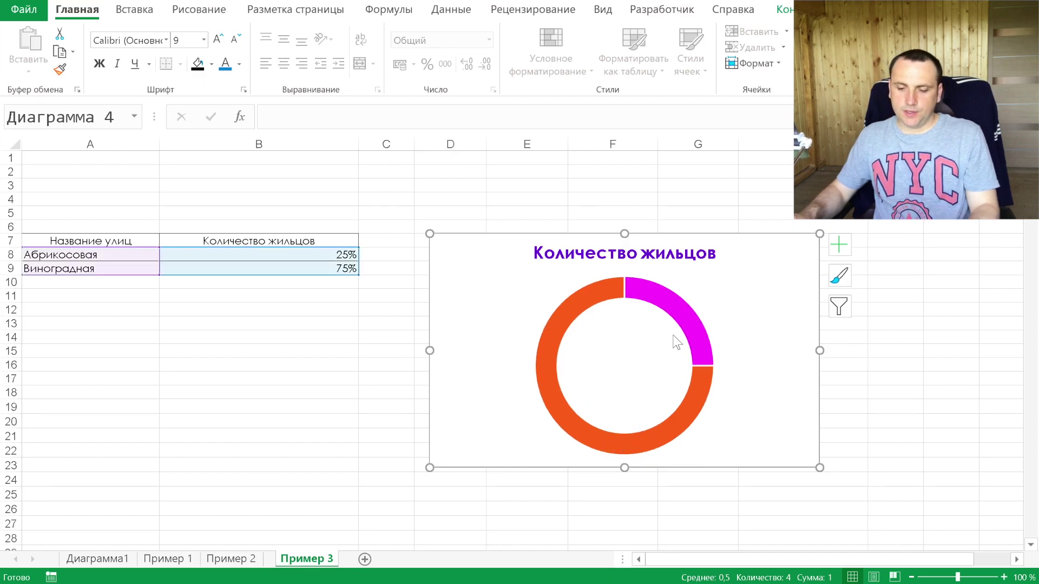
{"action": "left_click", "coordinate": [586, 295]}
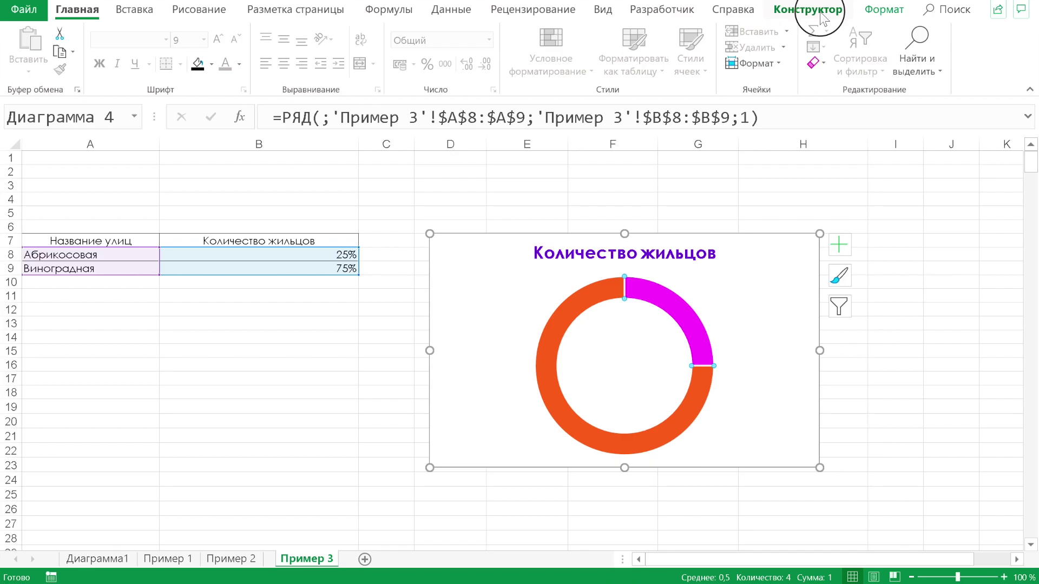
- Fill the Виноградная slice with light grey
{"action": "left_click", "coordinate": [821, 12]}
{"action": "left_click", "coordinate": [863, 12]}
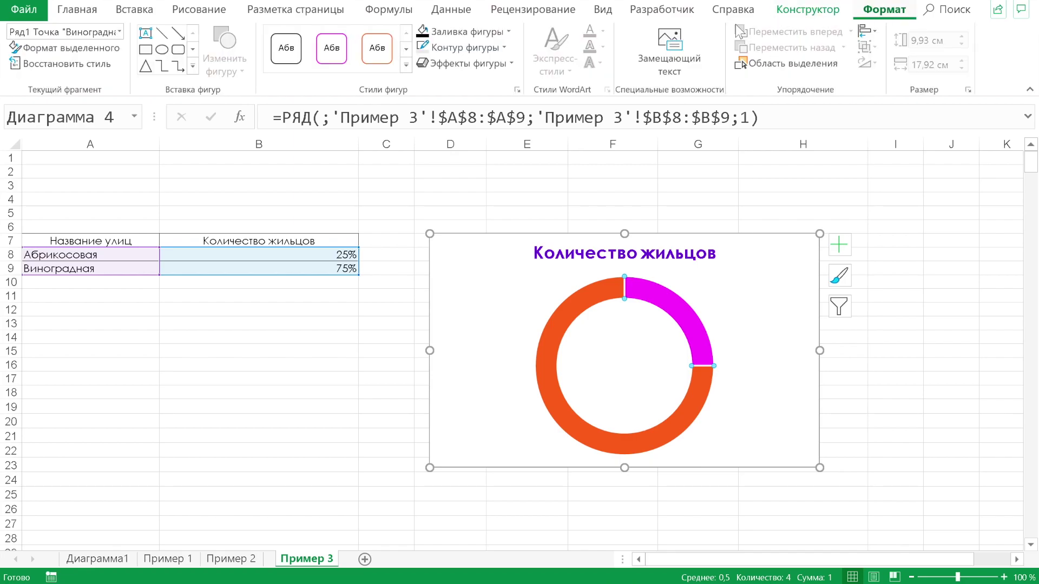
{"action": "left_click", "coordinate": [506, 31]}
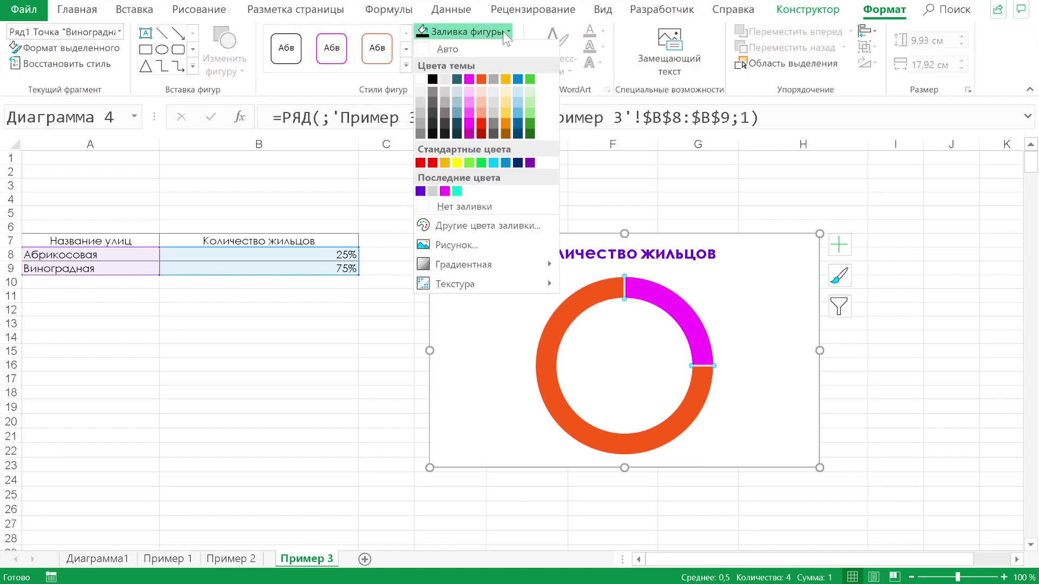
{"action": "left_click", "coordinate": [432, 191]}
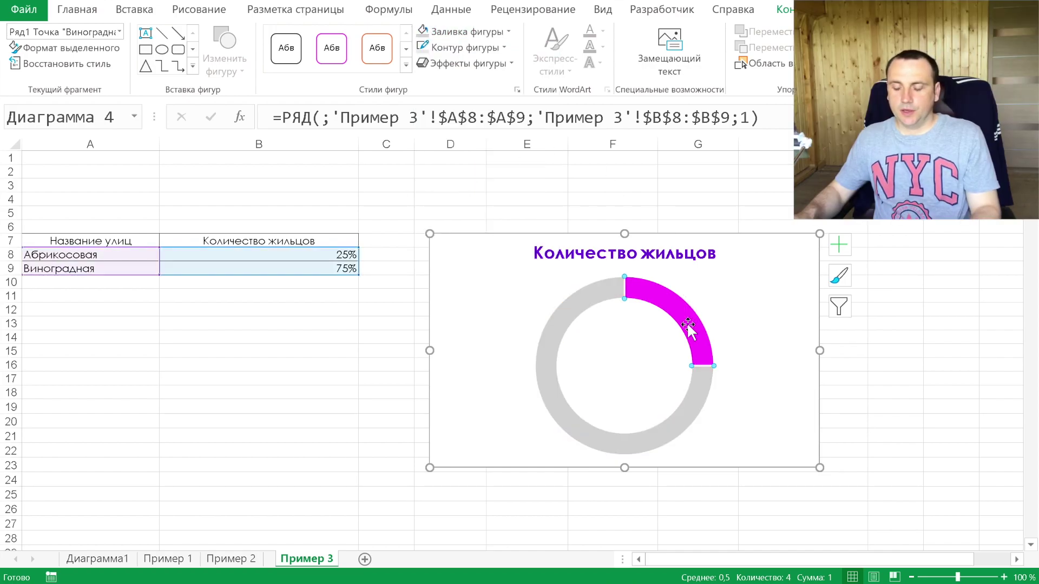
{"action": "left_click", "coordinate": [722, 297]}
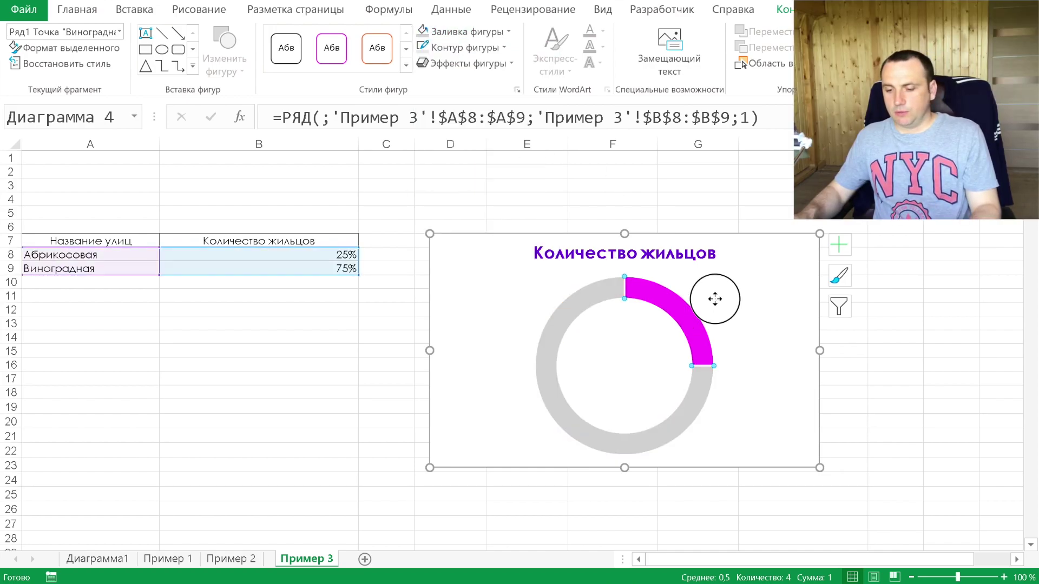
- Fill the Абрикосовая slice with the recent purple
{"action": "left_click", "coordinate": [688, 324]}
{"action": "left_click", "coordinate": [690, 325]}
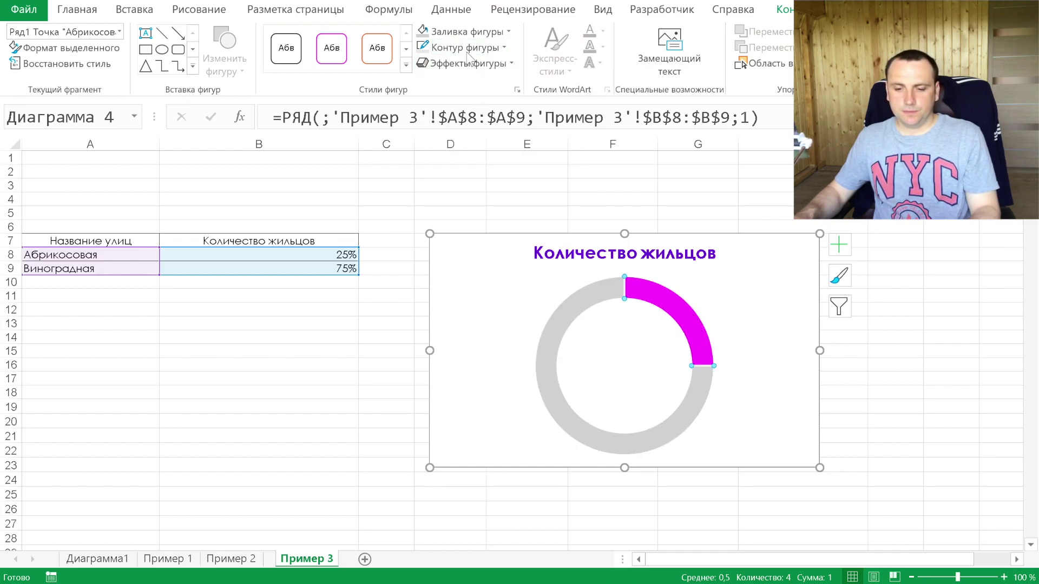
{"action": "left_click", "coordinate": [503, 48]}
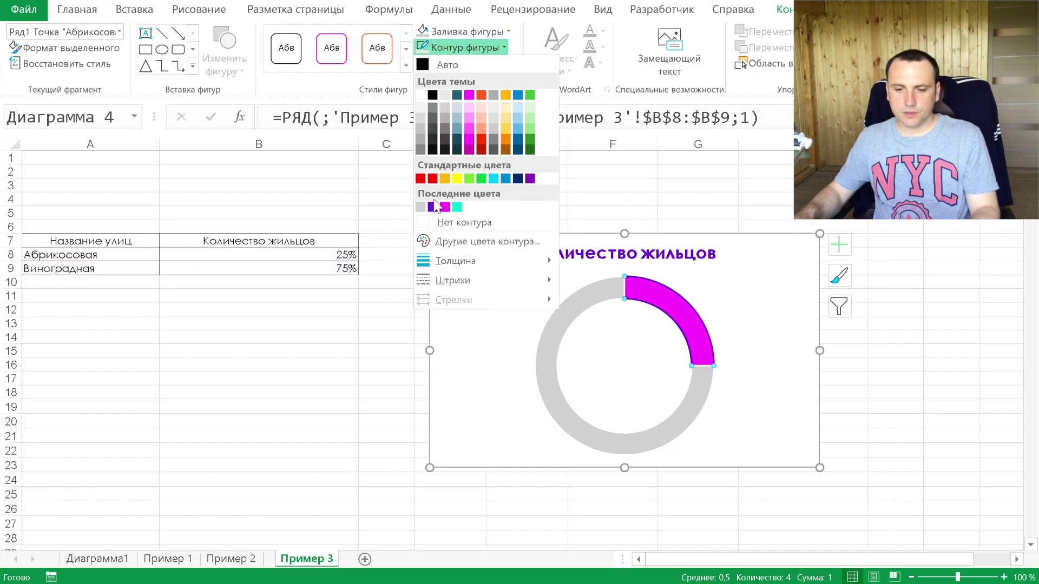
{"action": "left_click", "coordinate": [476, 32]}
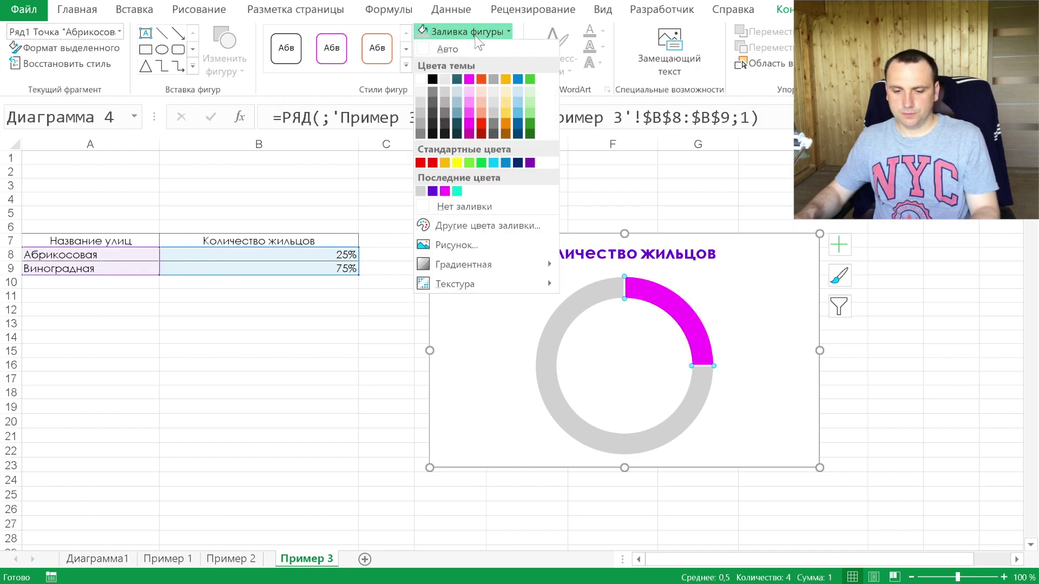
{"action": "left_click", "coordinate": [433, 191]}
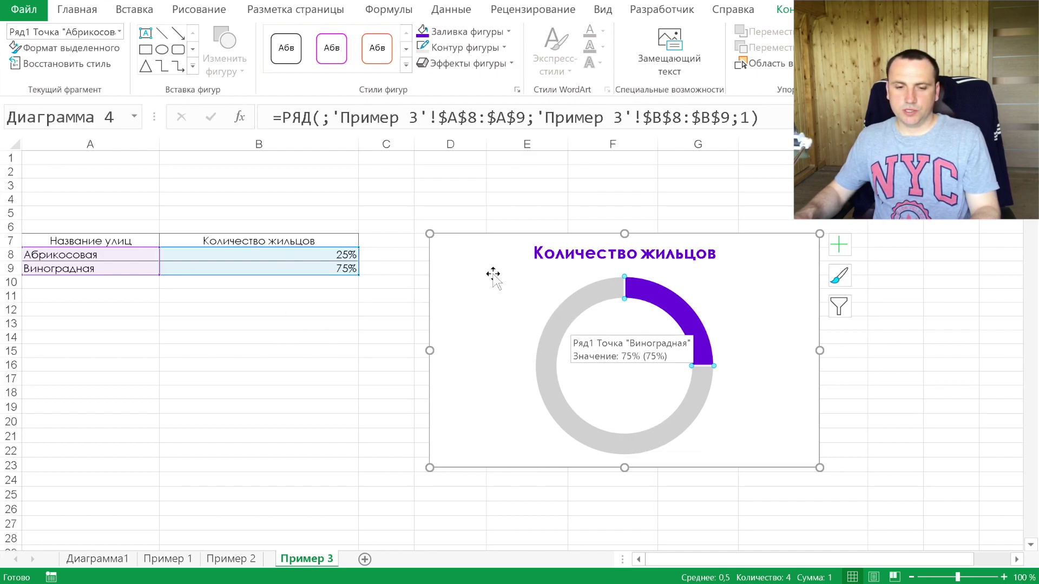
{"action": "left_click", "coordinate": [130, 12]}
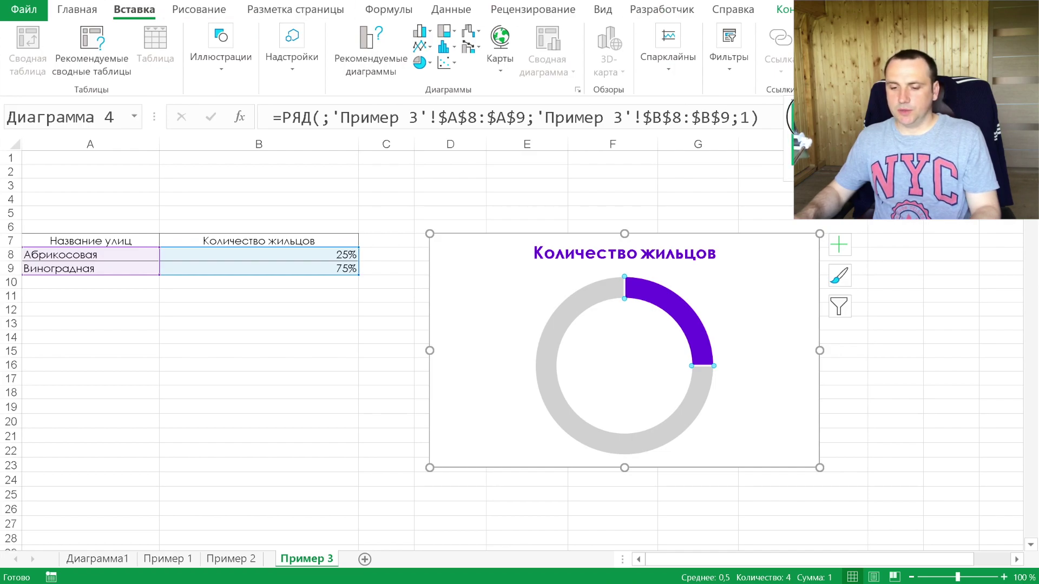
- Draw a text box in the doughnut hole and link it to cell B8 to show 25%
{"action": "left_click", "coordinate": [811, 116]}
{"action": "left_click_drag", "start_coordinate": [574, 331], "coordinate": [679, 400]}
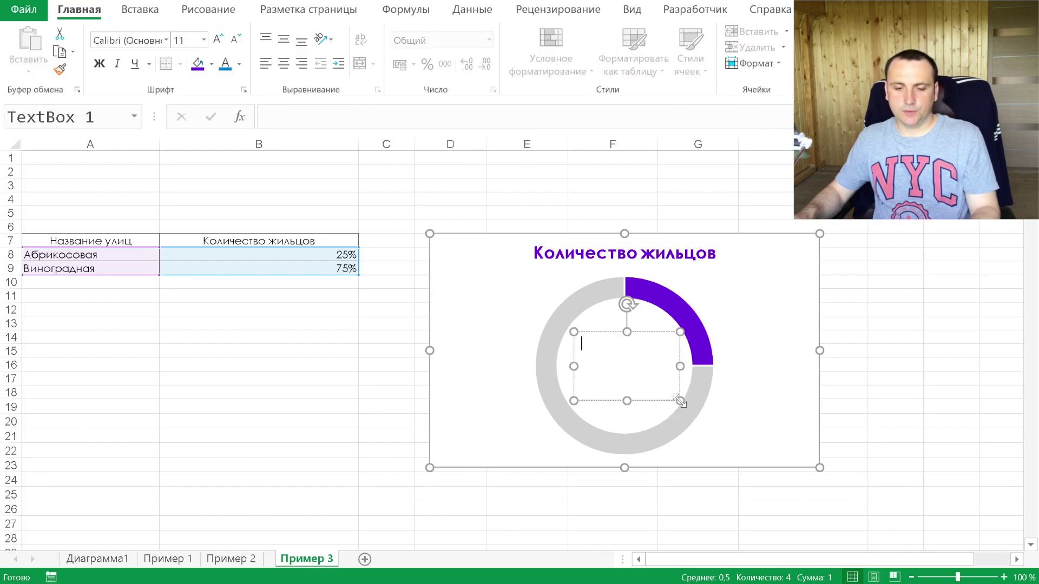
{"action": "left_click", "coordinate": [299, 113]}
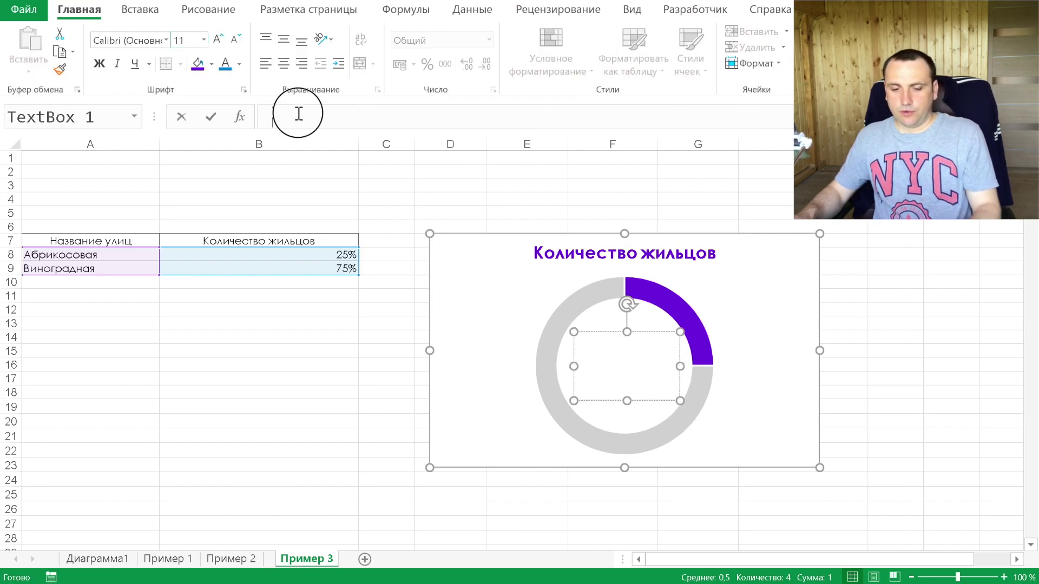
{"action": "type", "text": "="}
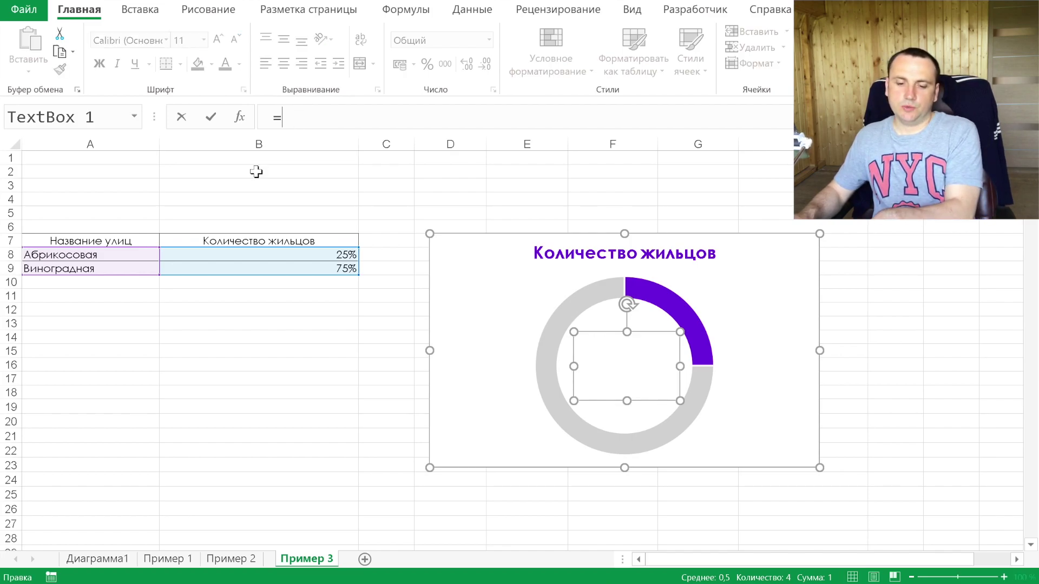
{"action": "left_click", "coordinate": [349, 258]}
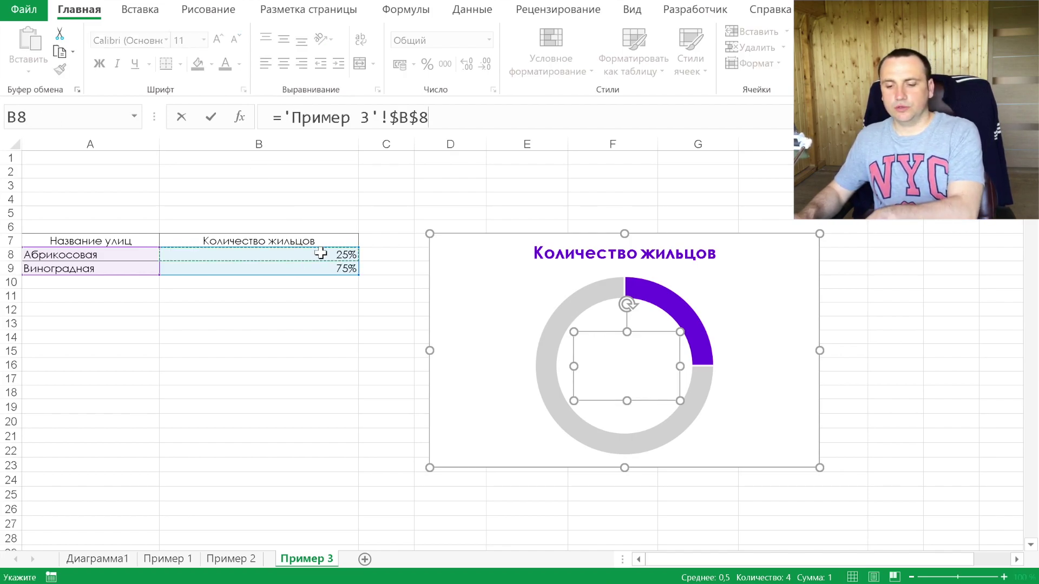
{"action": "key", "text": "Return"}
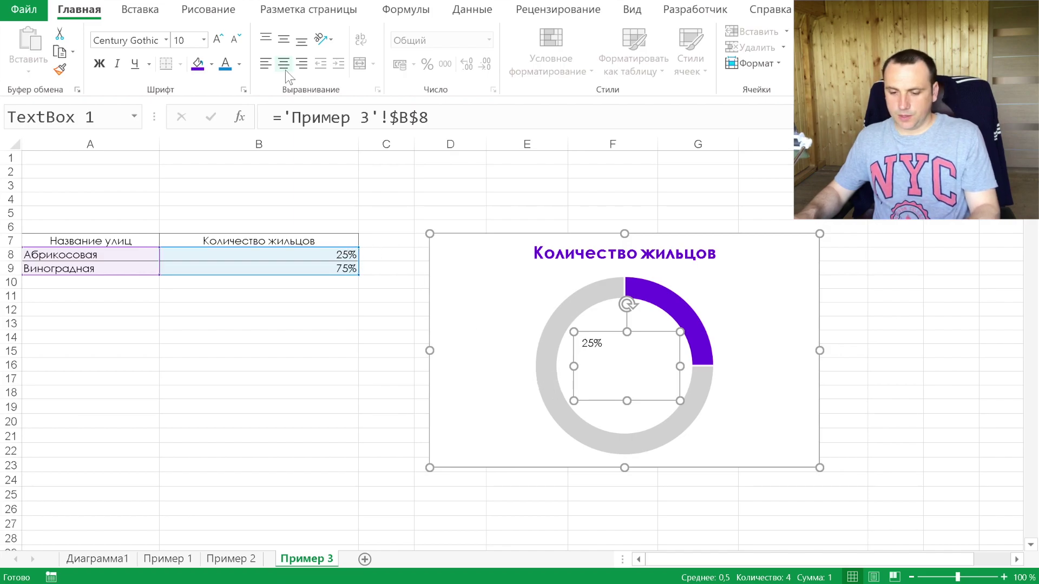
{"action": "left_click", "coordinate": [620, 398]}
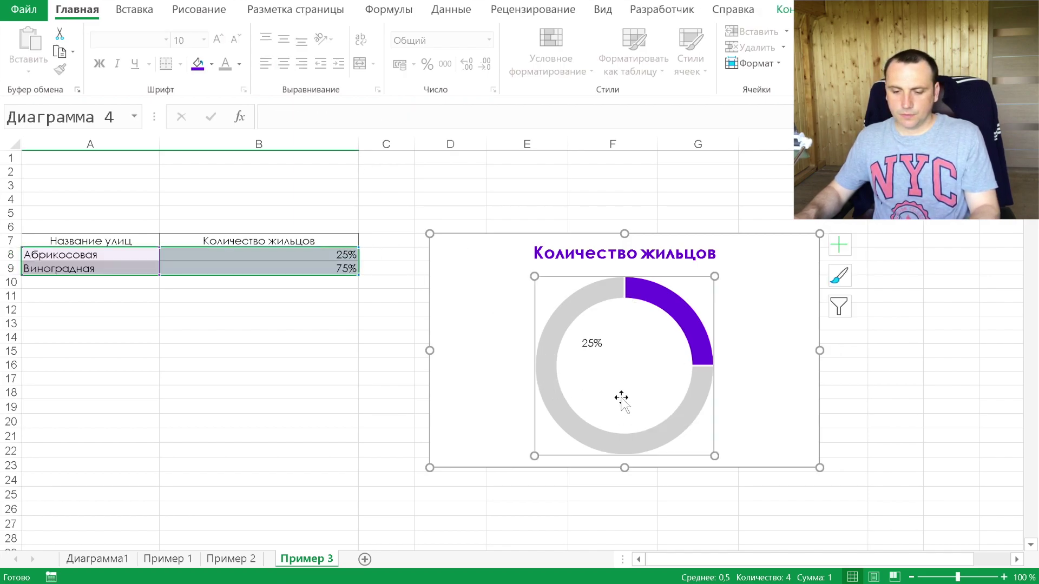
{"action": "left_click", "coordinate": [601, 342]}
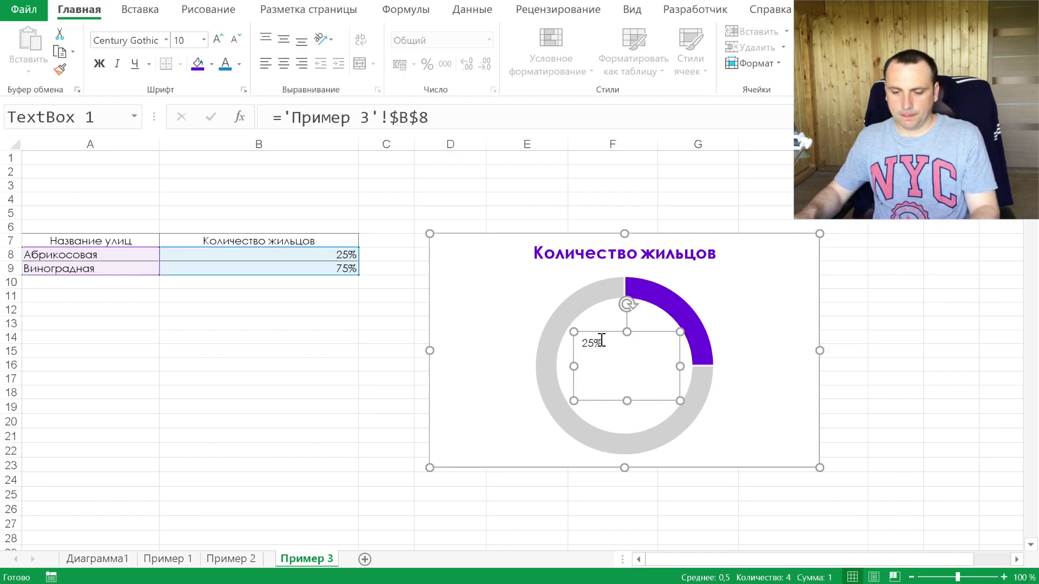
- Make the 25% label size 32, bold and purple
{"action": "left_click_drag", "start_coordinate": [618, 331], "coordinate": [649, 362]}
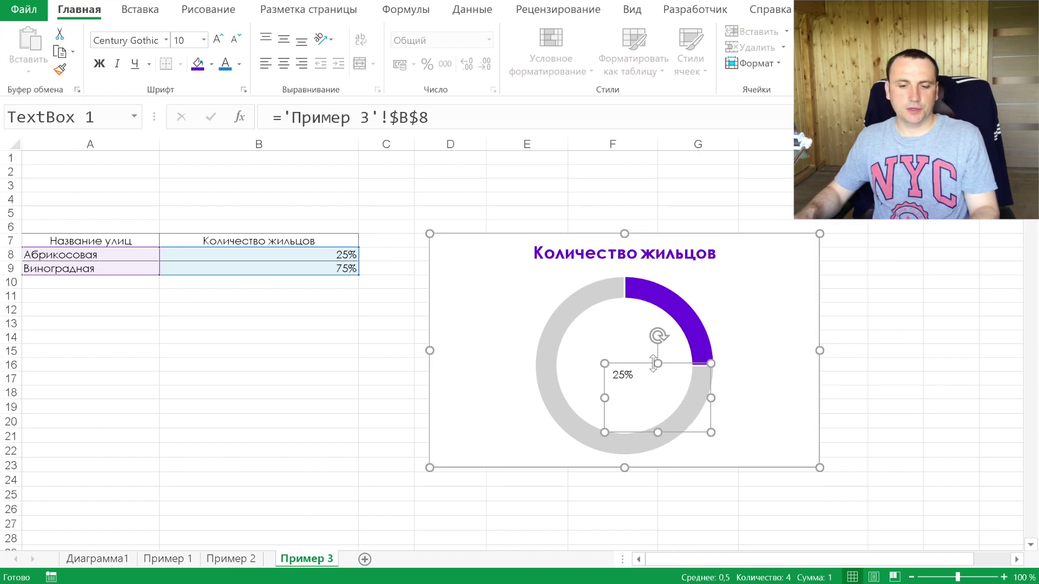
{"action": "left_click", "coordinate": [203, 40]}
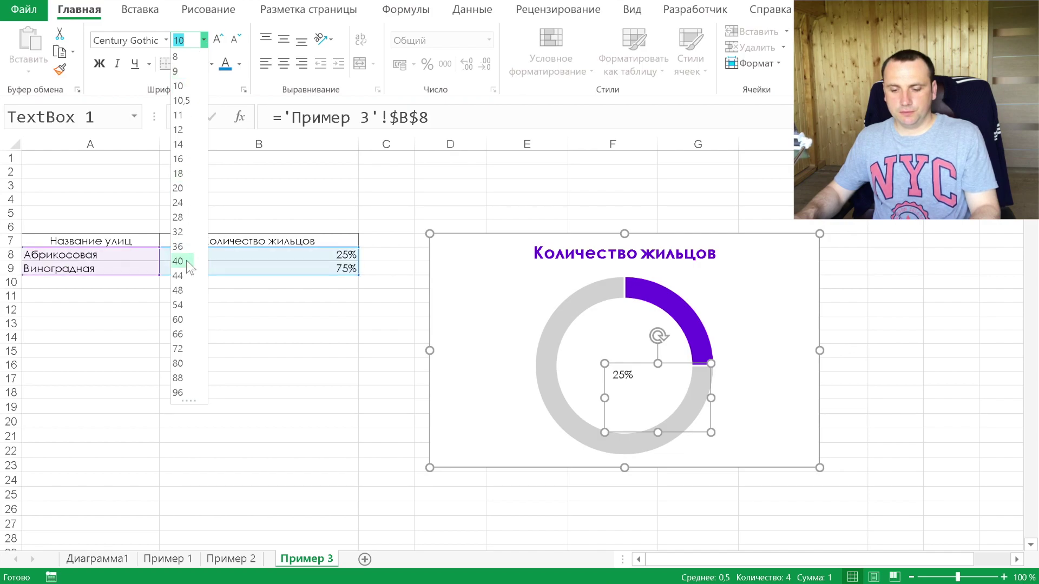
{"action": "left_click", "coordinate": [180, 232]}
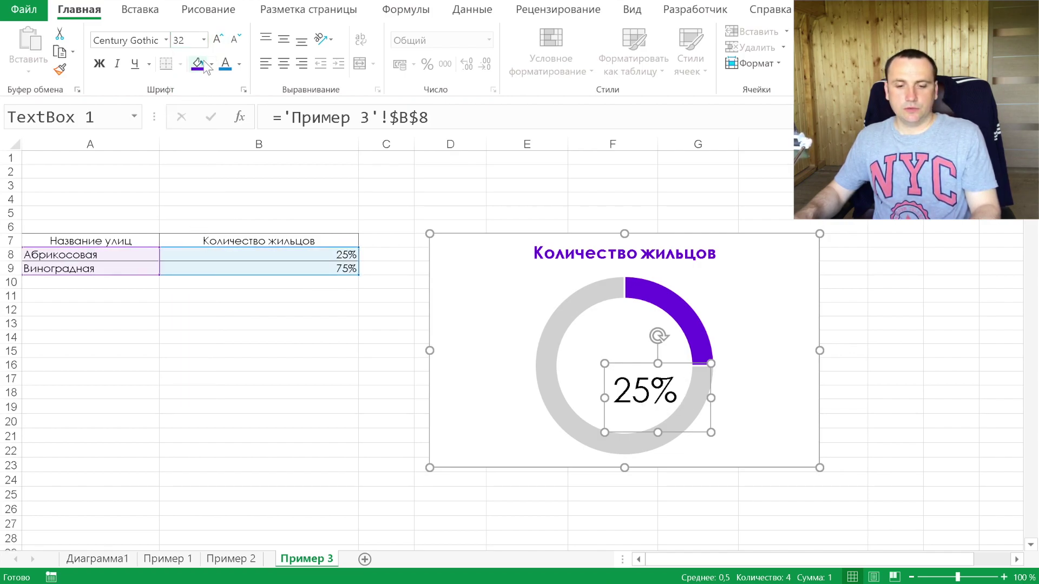
{"action": "left_click", "coordinate": [100, 63]}
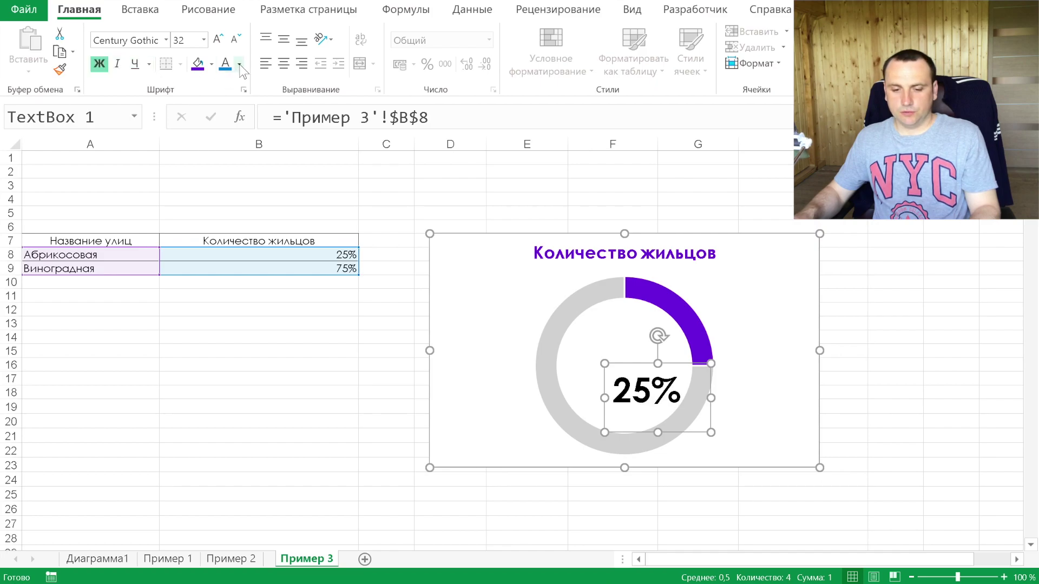
{"action": "left_click", "coordinate": [239, 64]}
{"action": "left_click", "coordinate": [222, 224]}
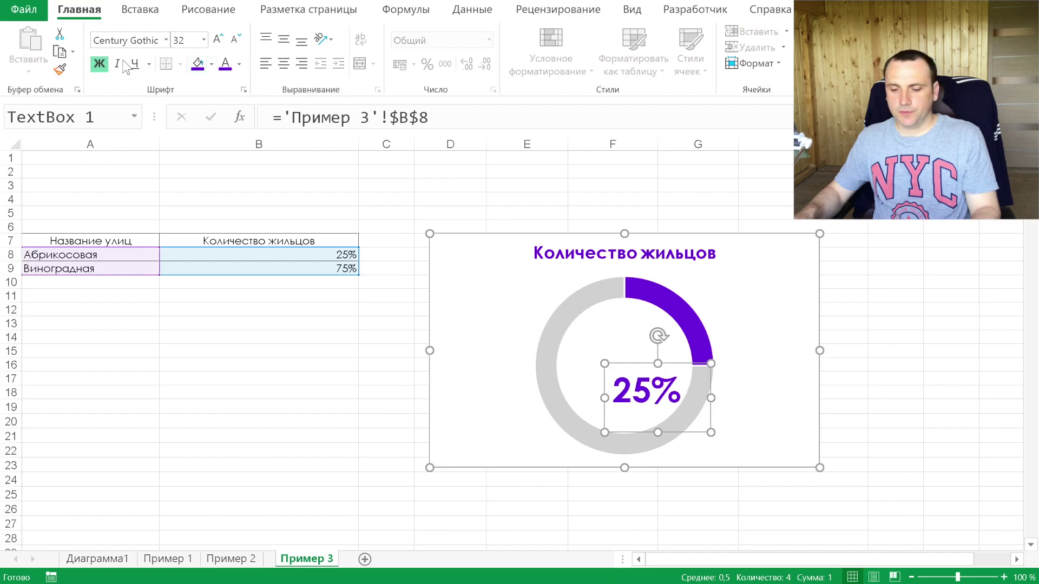
- Drag the 25% label to the centre of the doughnut ring
{"action": "left_click", "coordinate": [631, 360]}
{"action": "left_click", "coordinate": [633, 382]}
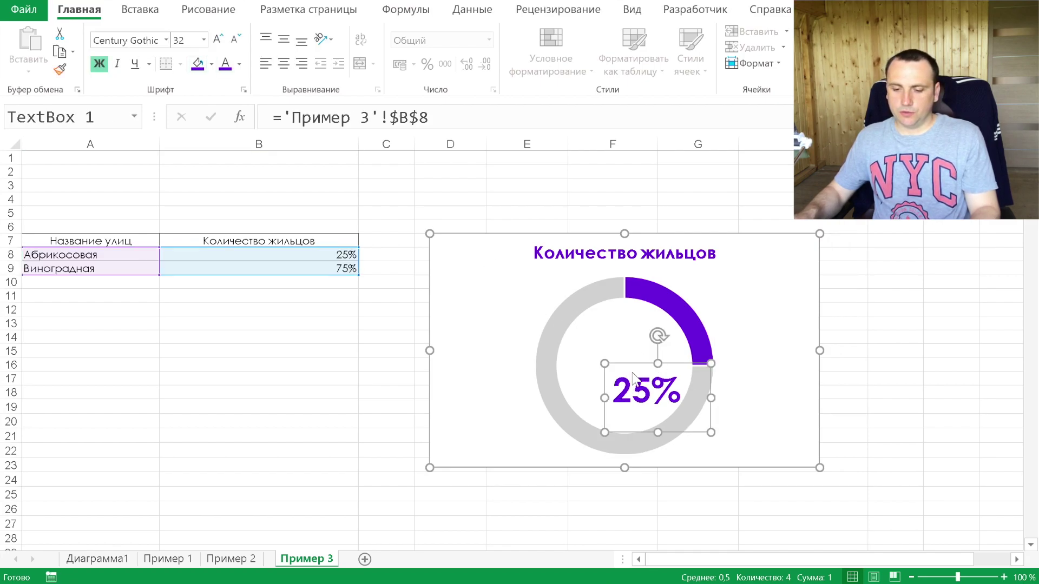
{"action": "left_click_drag", "start_coordinate": [632, 364], "coordinate": [612, 342]}
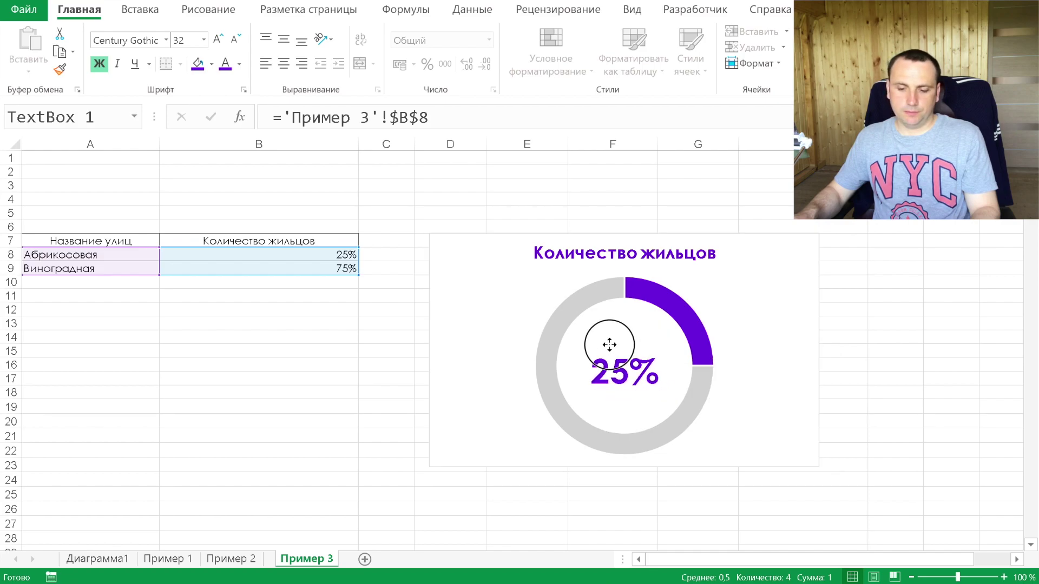
{"action": "left_click_drag", "start_coordinate": [611, 342], "coordinate": [612, 342]}
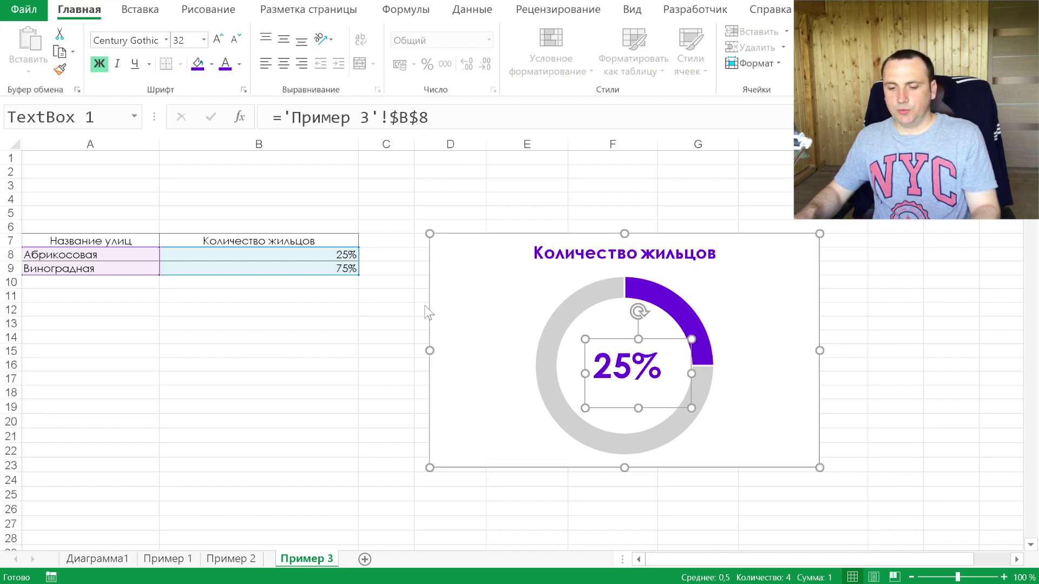
{"action": "left_click", "coordinate": [459, 328]}
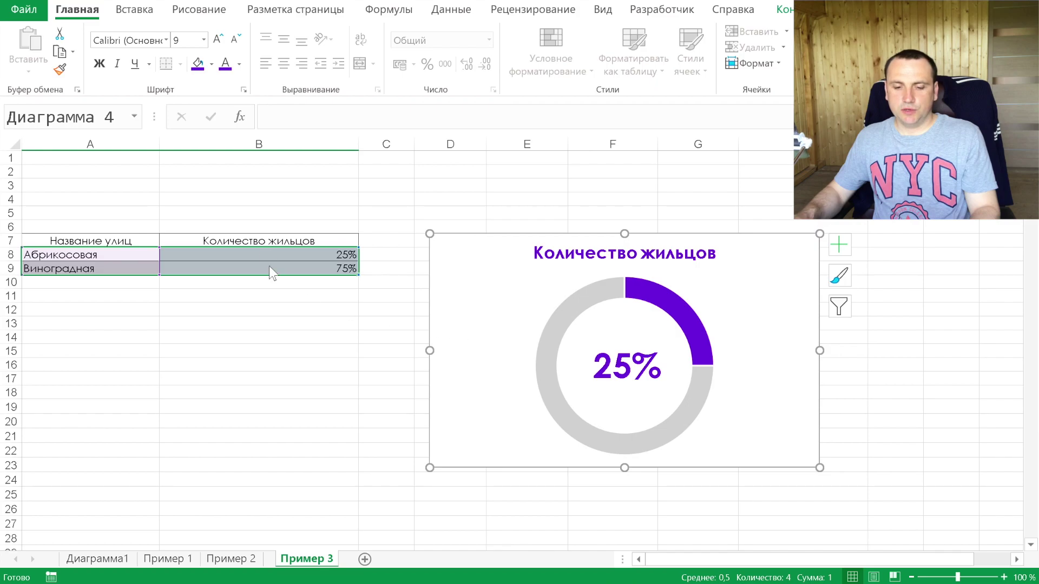
{"action": "left_click", "coordinate": [282, 257]}
{"action": "left_click_drag", "start_coordinate": [283, 117], "coordinate": [273, 117]}
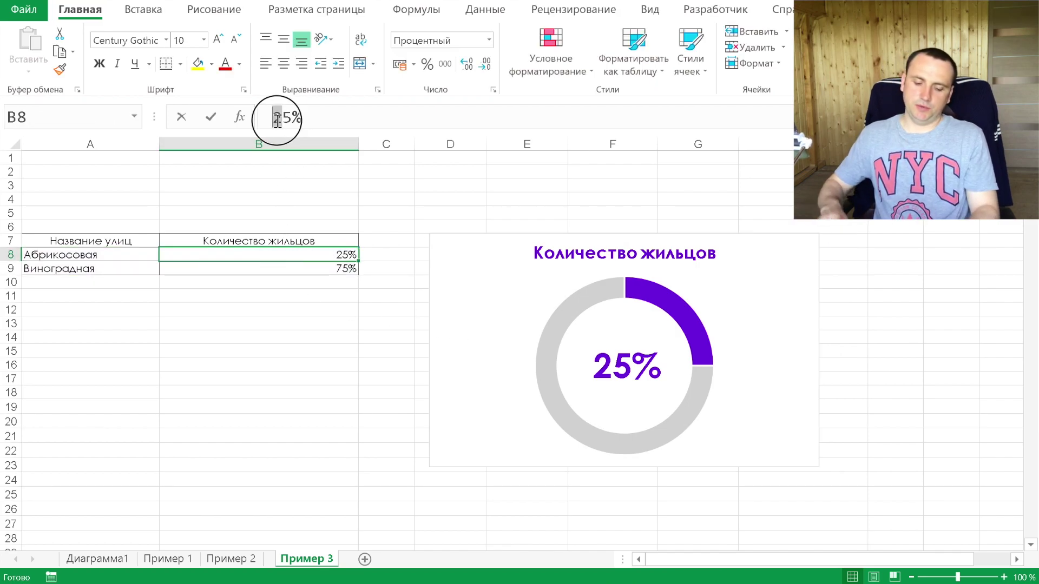
{"action": "type", "text": "3"}
{"action": "key", "text": "Return"}
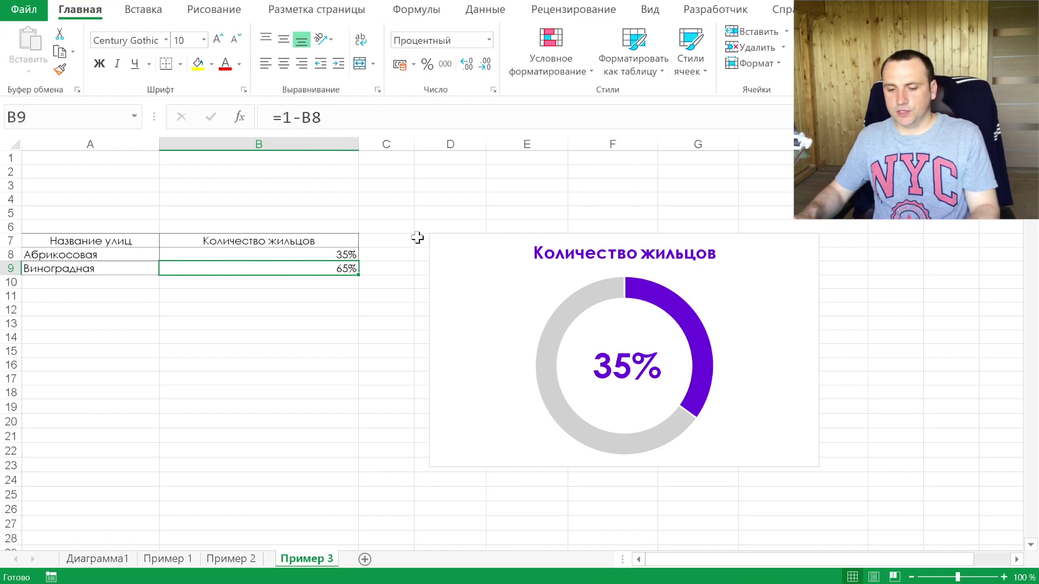
{"action": "key", "text": "ctrl+z"}
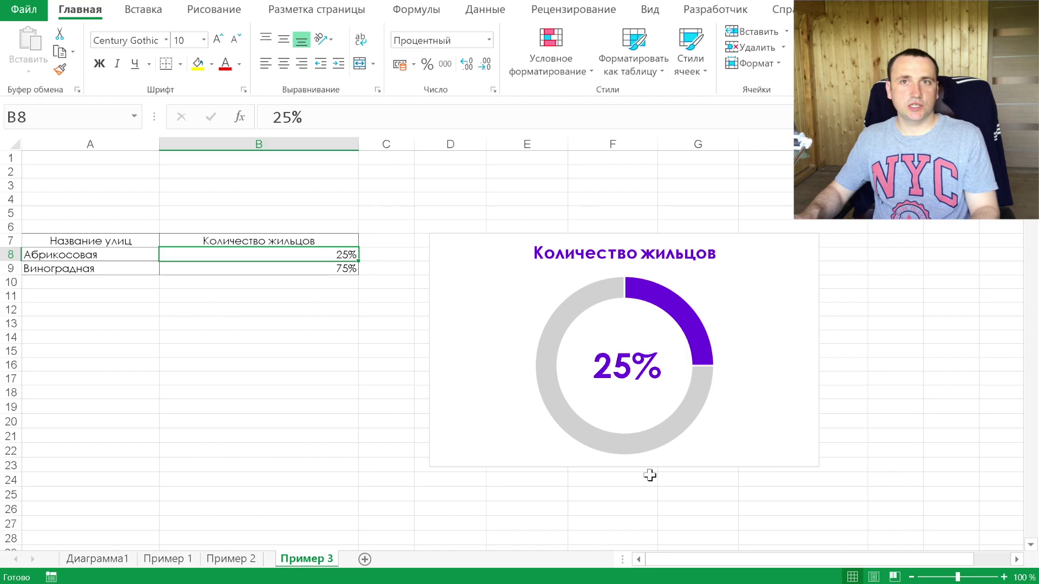
{"action": "left_click", "coordinate": [696, 201]}
- Set the doughnut series' angle of first slice to 270°
{"action": "right_click", "coordinate": [661, 313]}
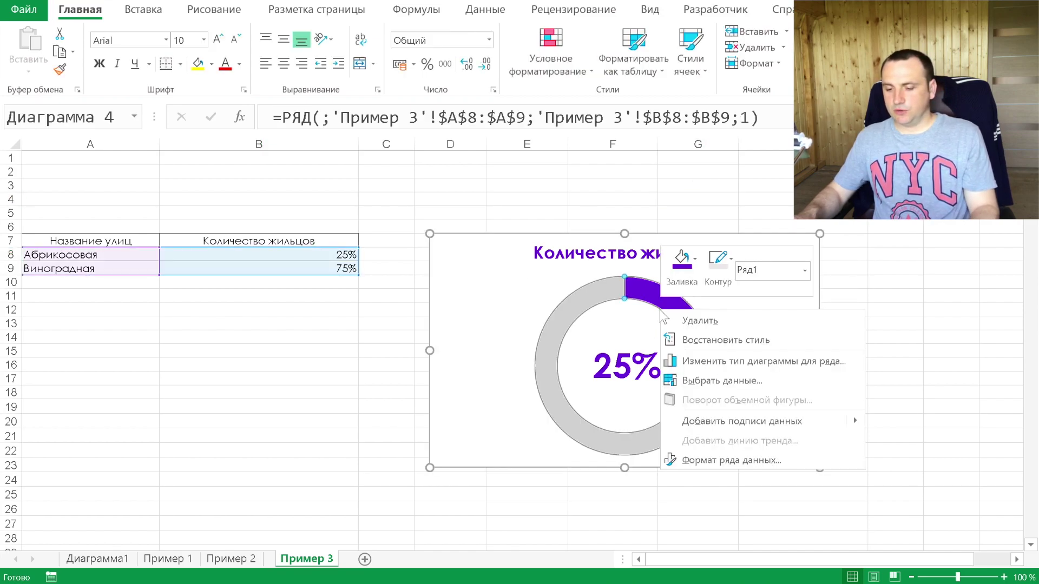
{"action": "left_click", "coordinate": [752, 460]}
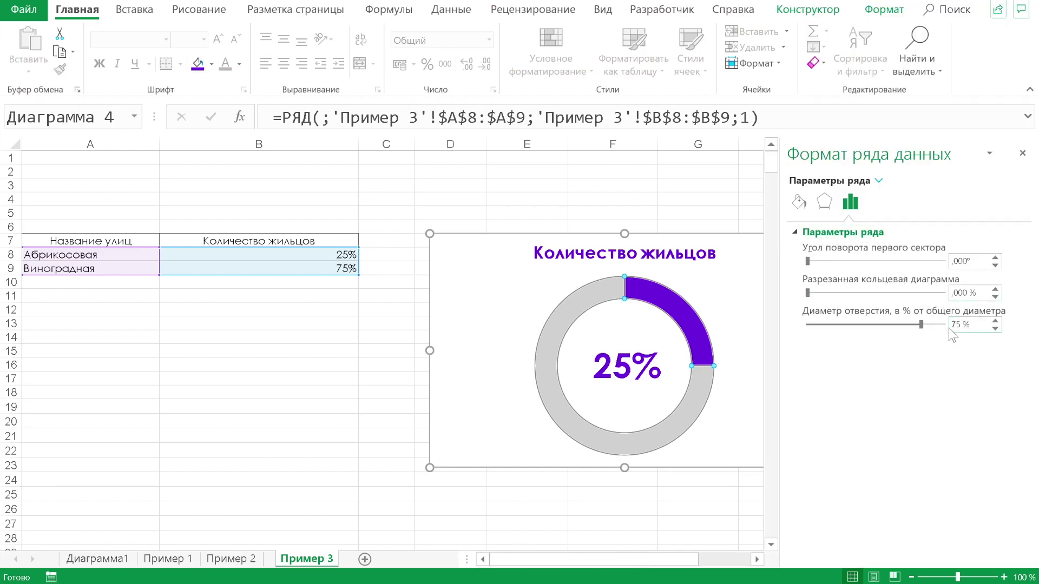
{"action": "double_click", "coordinate": [968, 261]}
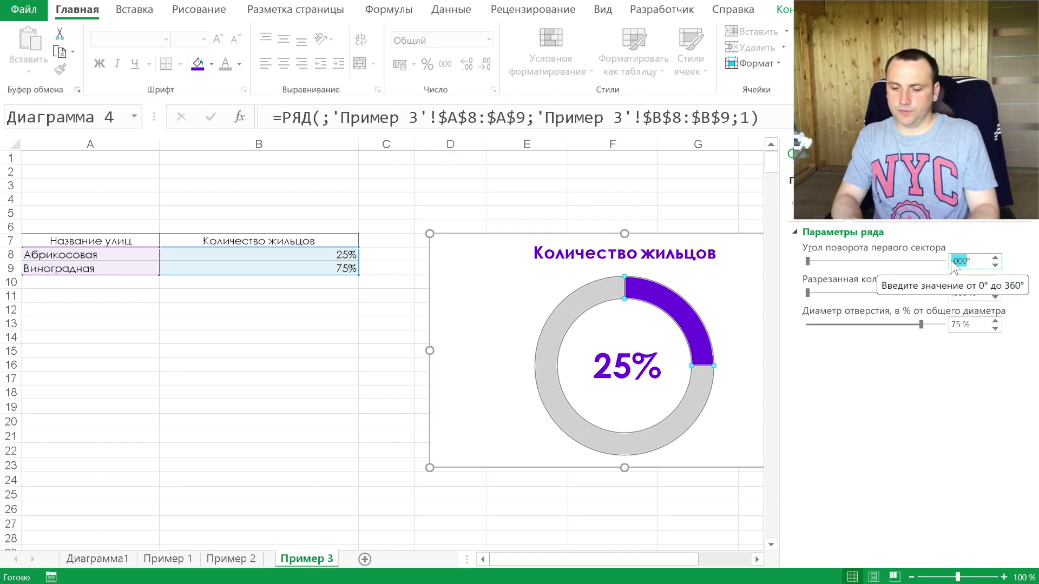
{"action": "type", "text": "90"}
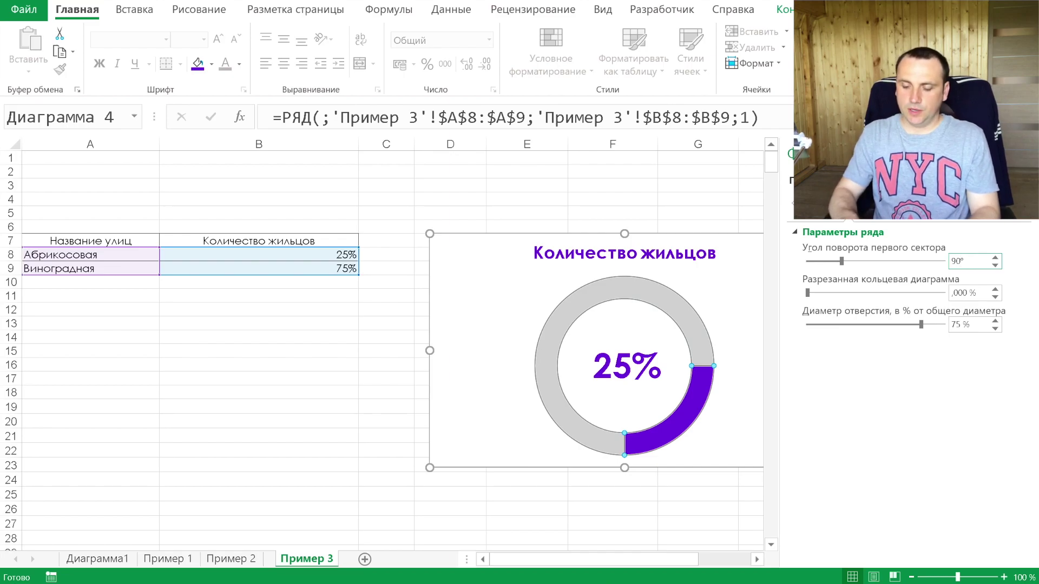
{"action": "key", "text": "BackSpace"}
{"action": "key", "text": "BackSpace"}
{"action": "key", "text": "BackSpace"}
{"action": "type", "text": "180"}
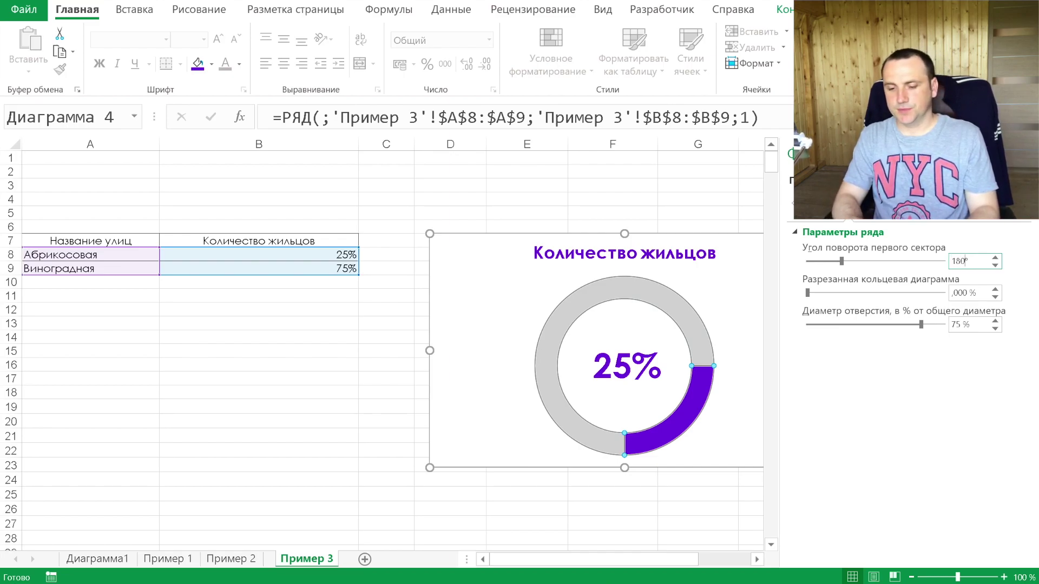
{"action": "key", "text": "BackSpace"}
{"action": "key", "text": "BackSpace"}
{"action": "key", "text": "BackSpace"}
{"action": "type", "text": "270"}
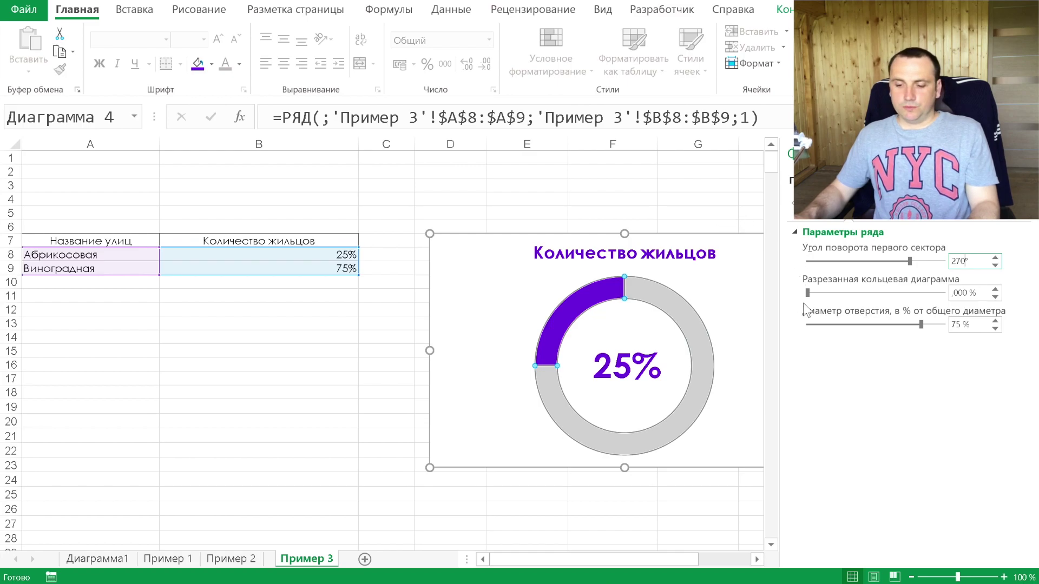
- Try the explosion and hole size sliders, ending at 0% explosion and a 76% hole
{"action": "left_click_drag", "start_coordinate": [807, 293], "coordinate": [810, 293]}
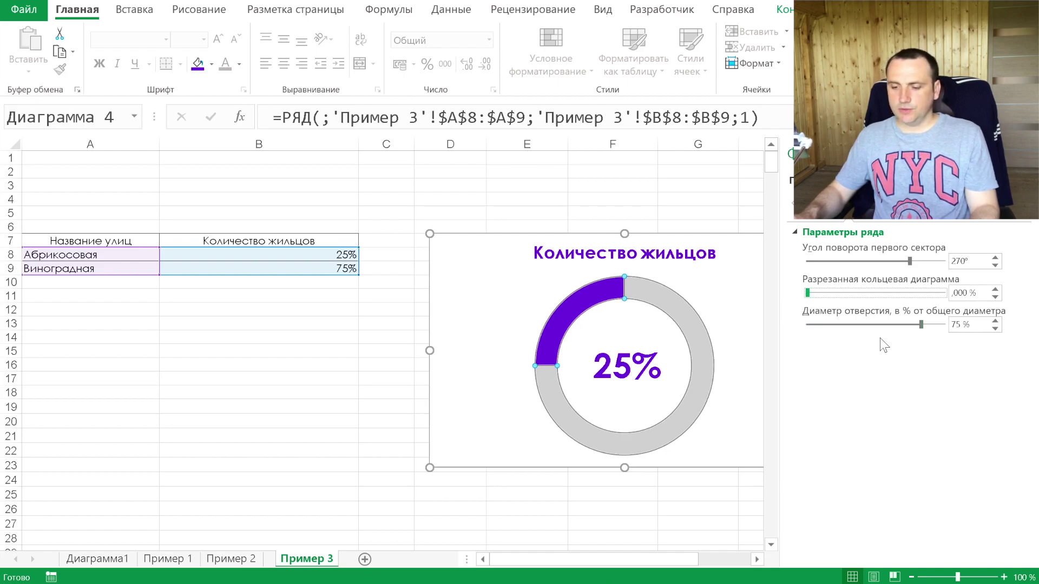
{"action": "left_click_drag", "start_coordinate": [925, 327], "coordinate": [913, 327]}
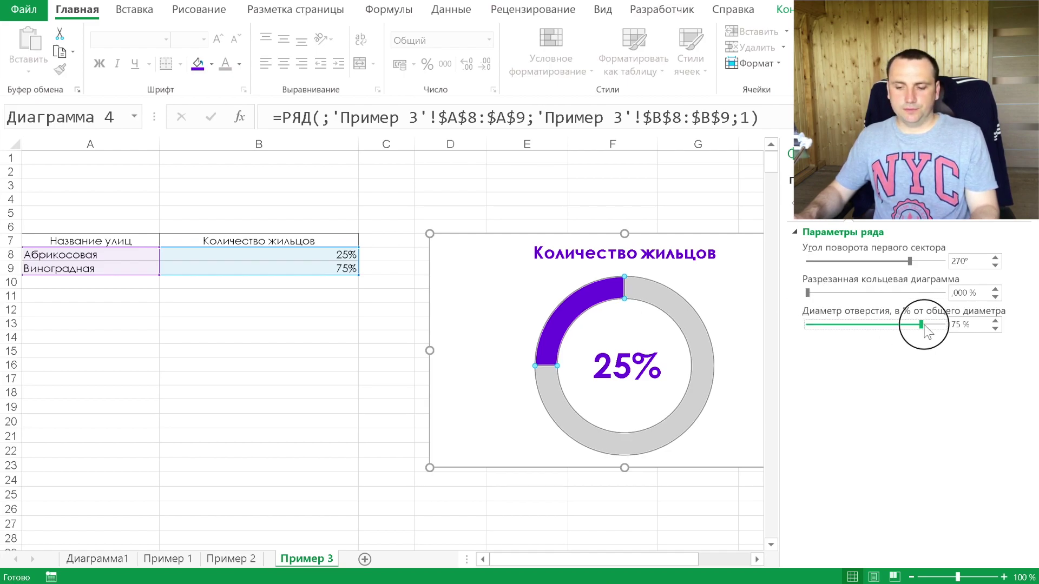
{"action": "mouse_move", "coordinate": [913, 326]}
{"action": "left_mouse_down"}
{"action": "mouse_move", "coordinate": [900, 327]}
{"action": "mouse_move", "coordinate": [923, 327]}
{"action": "left_mouse_up"}
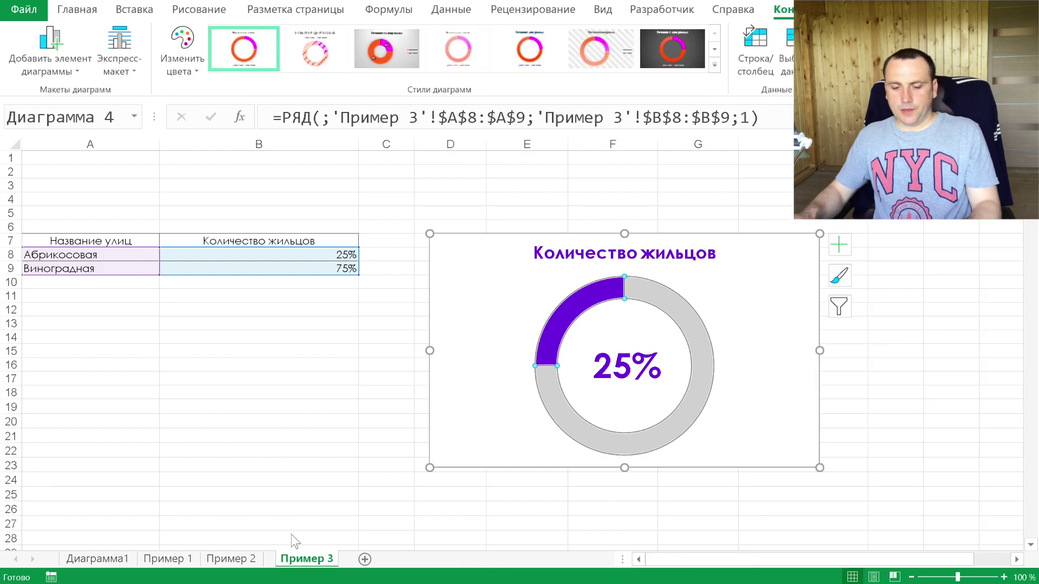
{"action": "left_click_drag", "start_coordinate": [306, 560], "coordinate": [358, 559]}
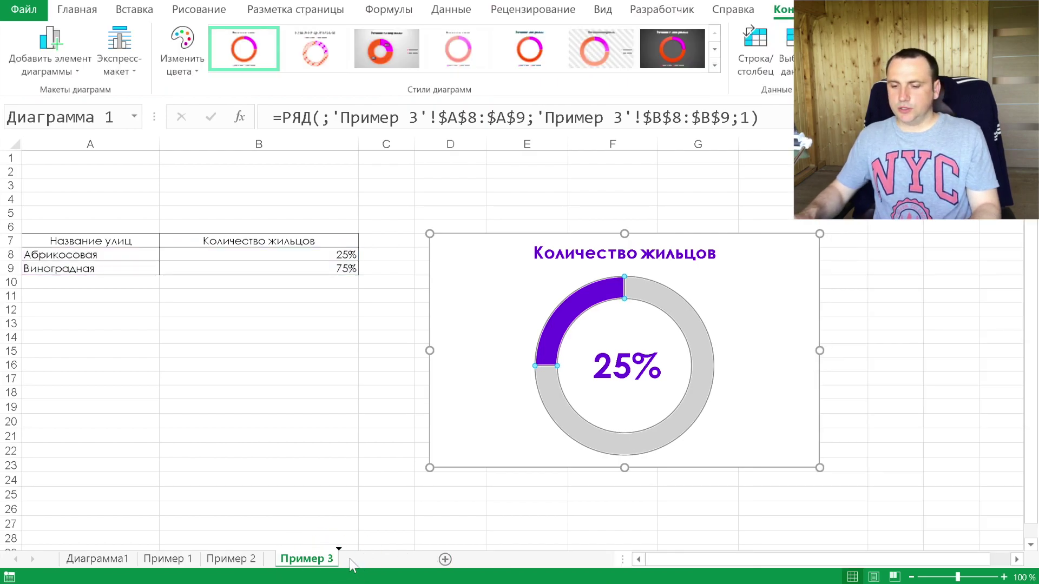
- Give the purple slice a 14 pt dashed purple outline
{"action": "left_click", "coordinate": [584, 292]}
{"action": "right_click", "coordinate": [584, 296]}
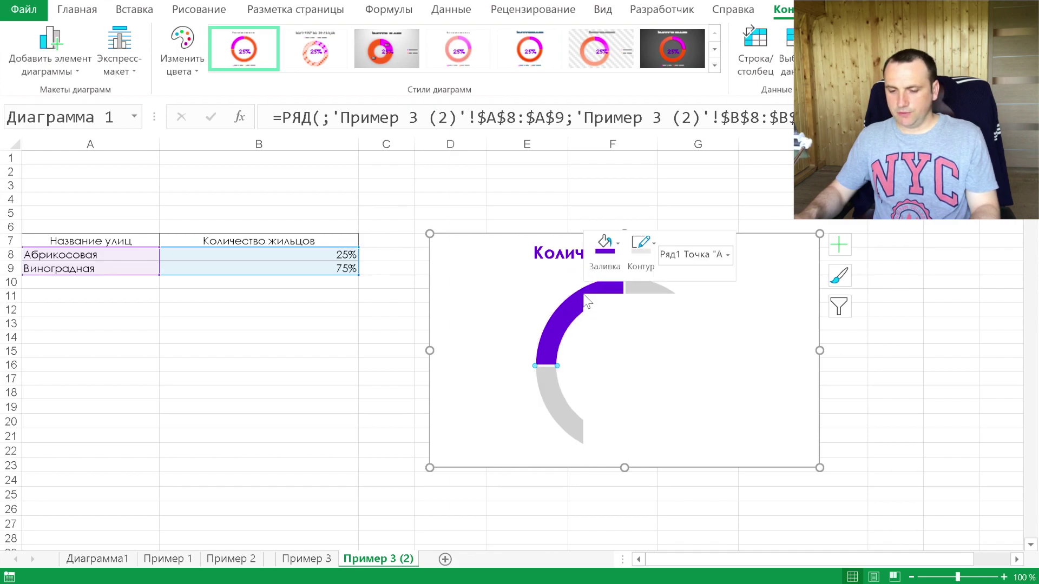
{"action": "left_click", "coordinate": [625, 439]}
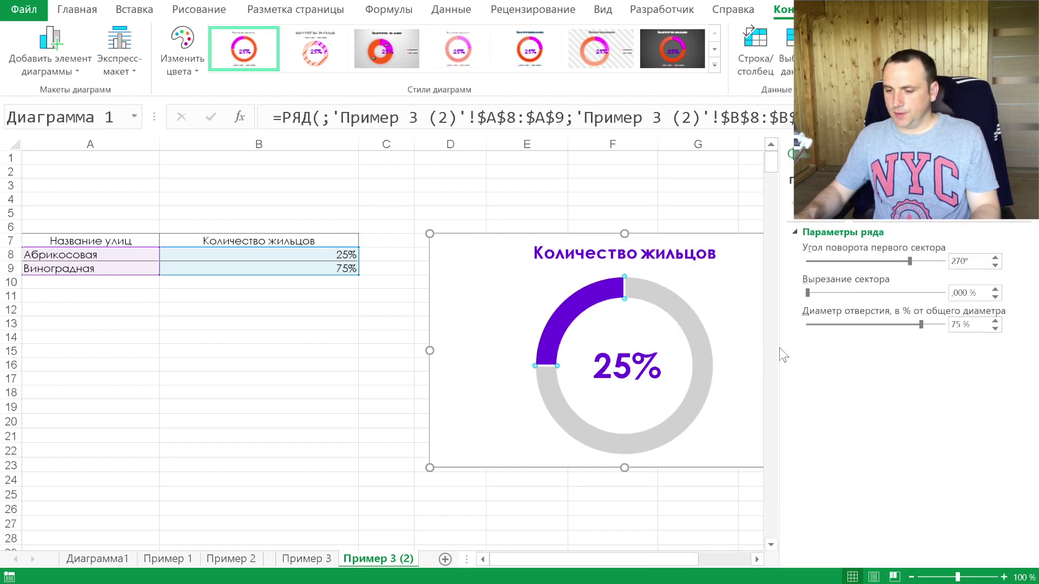
{"action": "left_click", "coordinate": [800, 204]}
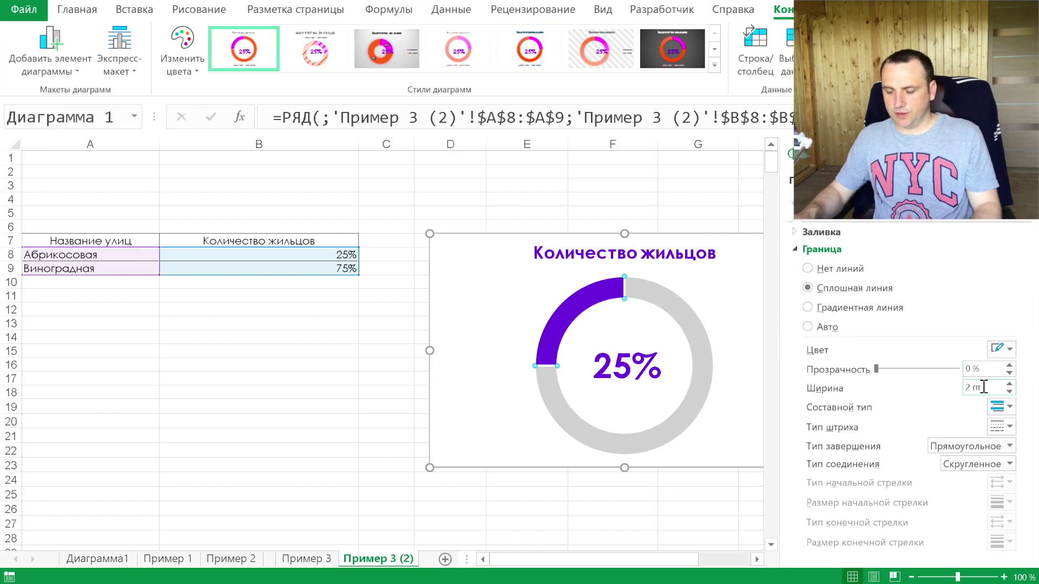
{"action": "double_click", "coordinate": [967, 387]}
{"action": "type", "text": "14"}
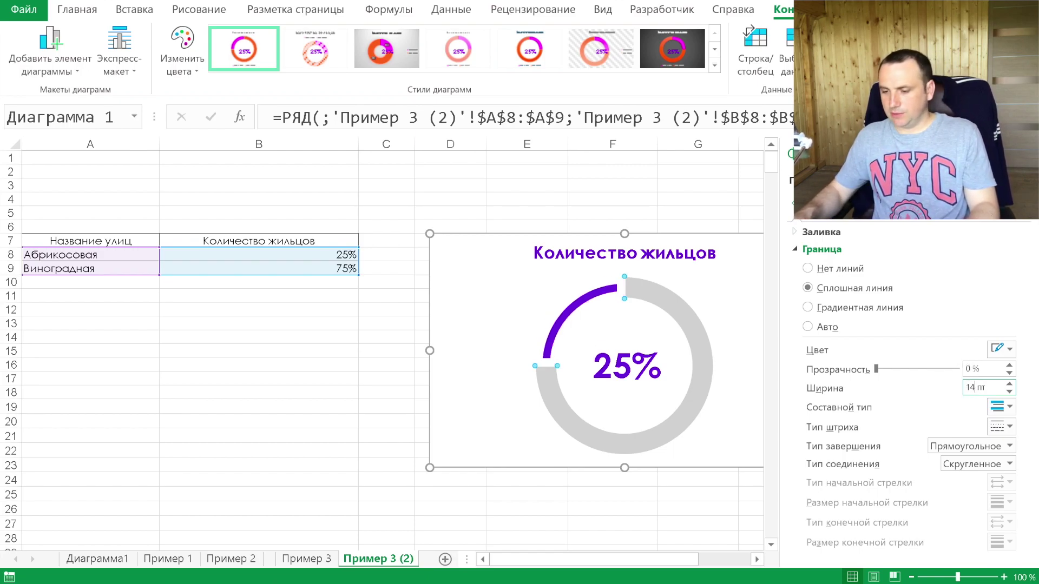
{"action": "left_click", "coordinate": [1009, 349]}
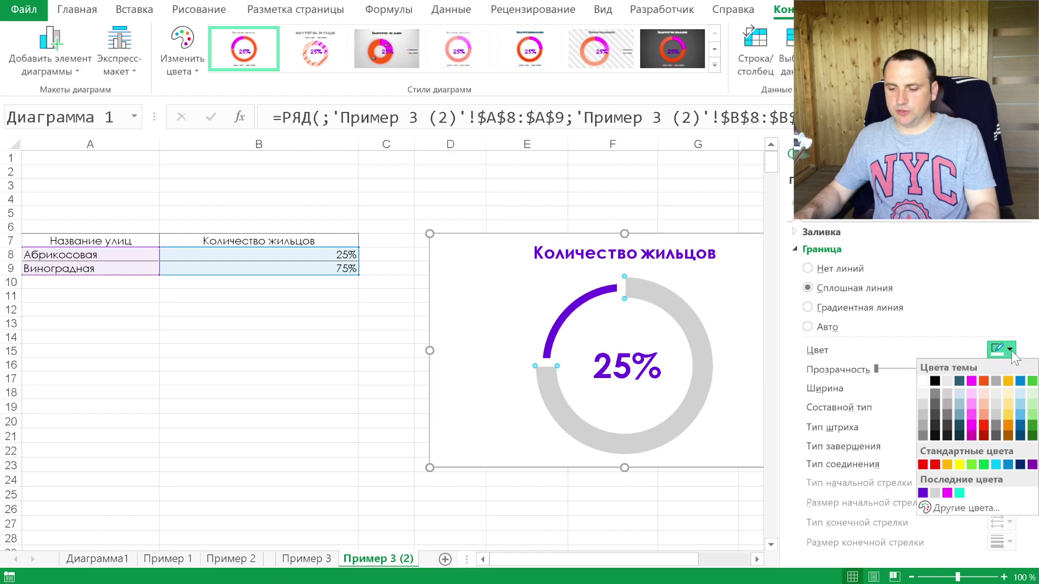
{"action": "left_click", "coordinate": [923, 493]}
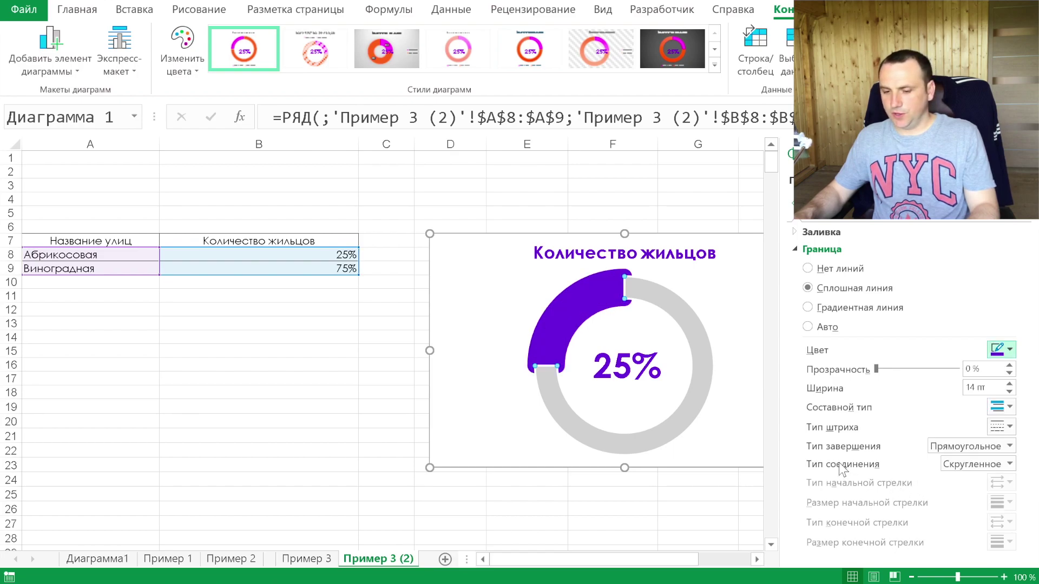
{"action": "left_click", "coordinate": [1006, 427]}
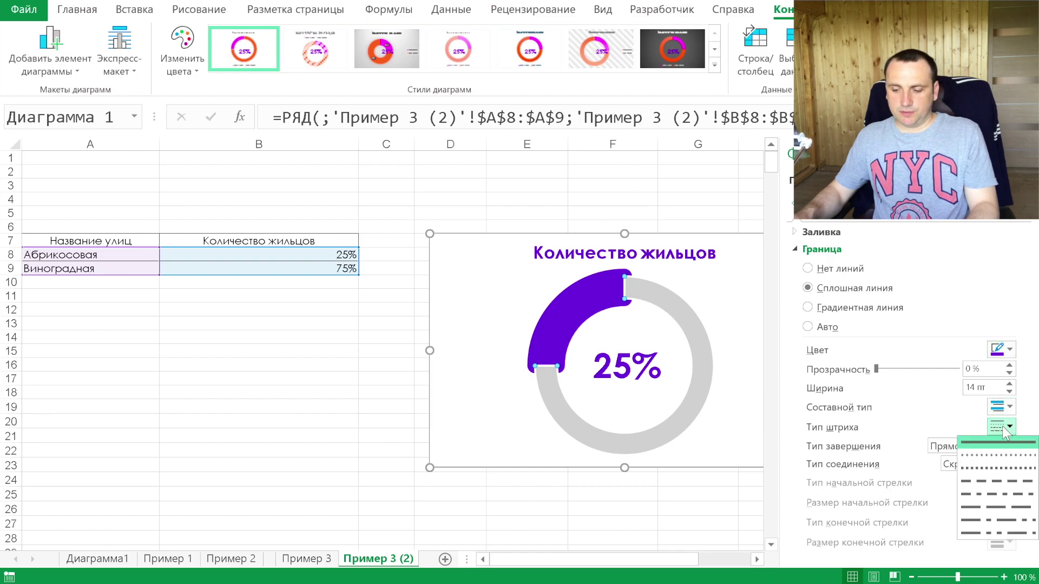
{"action": "left_click", "coordinate": [998, 481]}
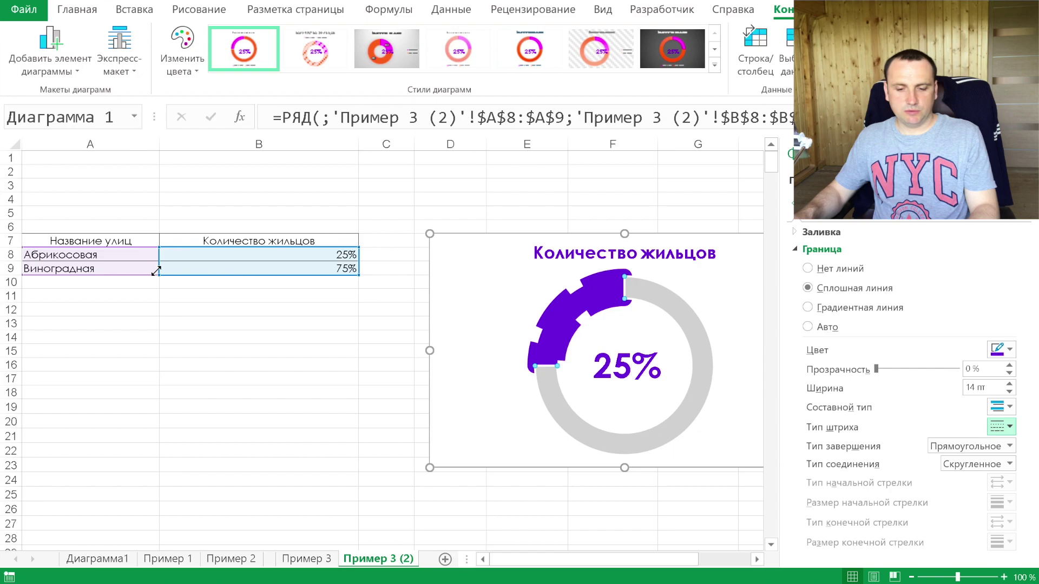
{"action": "left_click", "coordinate": [262, 267]}
{"action": "left_click", "coordinate": [267, 255]}
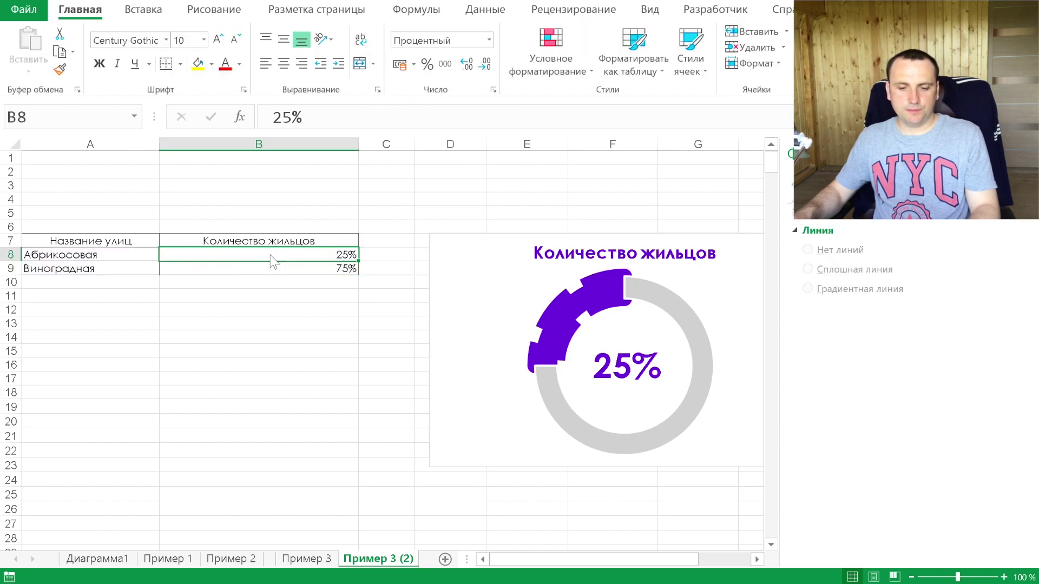
- Change cell B8 to 75%
{"action": "key", "text": "BackSpace"}
{"action": "type", "text": "7"}
{"action": "key", "text": "Return"}
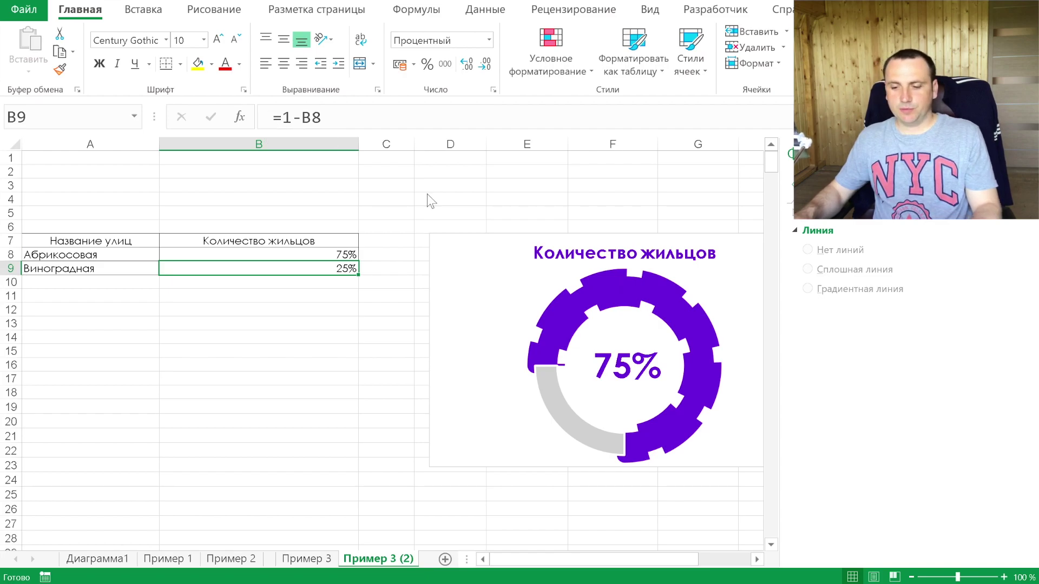
- Set the doughnut series outline cap type to Round
{"action": "left_click", "coordinate": [797, 215]}
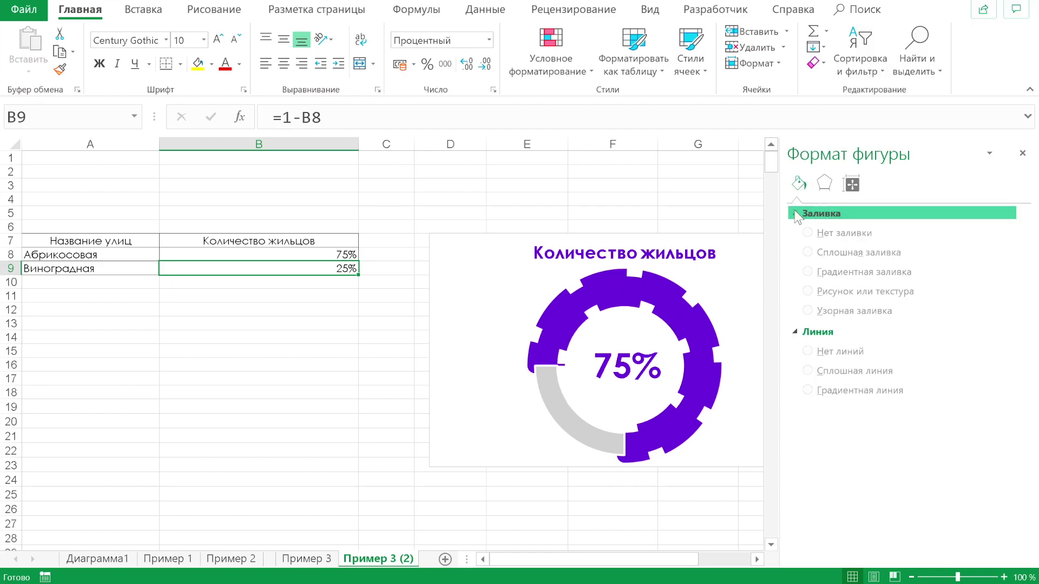
{"action": "left_click", "coordinate": [694, 333]}
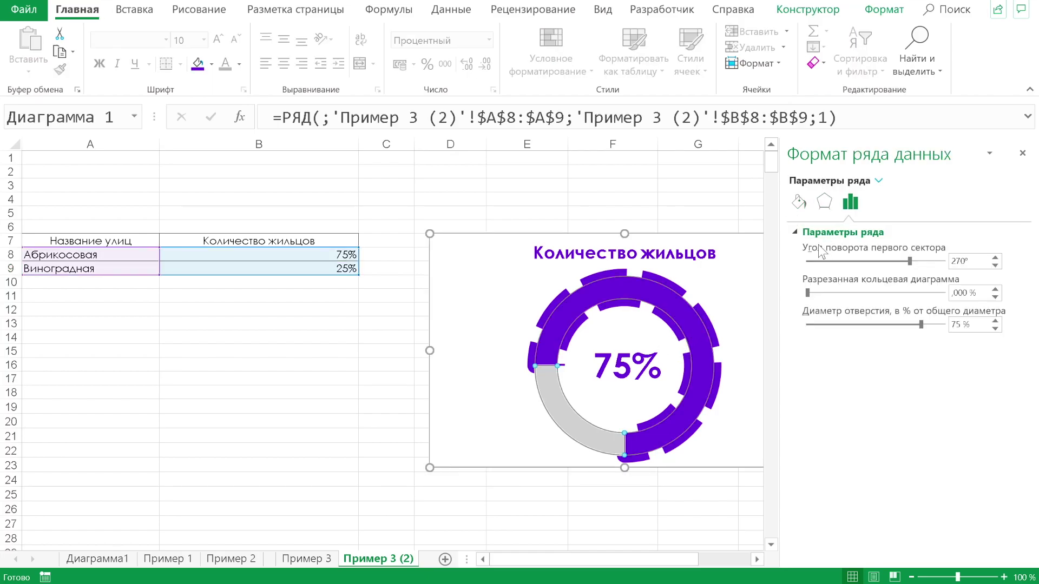
{"action": "left_click", "coordinate": [798, 195]}
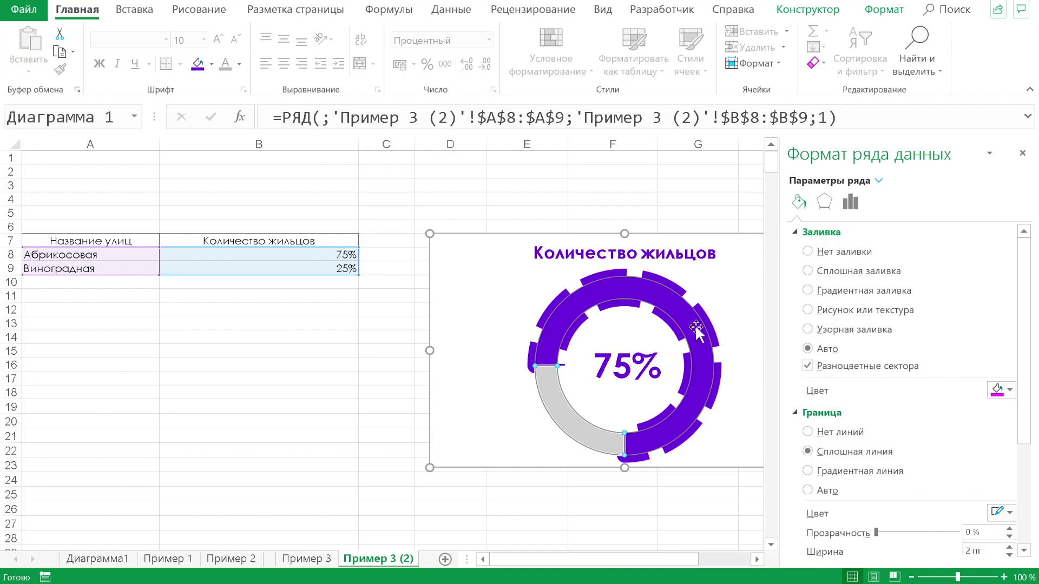
{"action": "scroll", "coordinate": [894, 420], "scroll_direction": "down", "scroll_amount": 3}
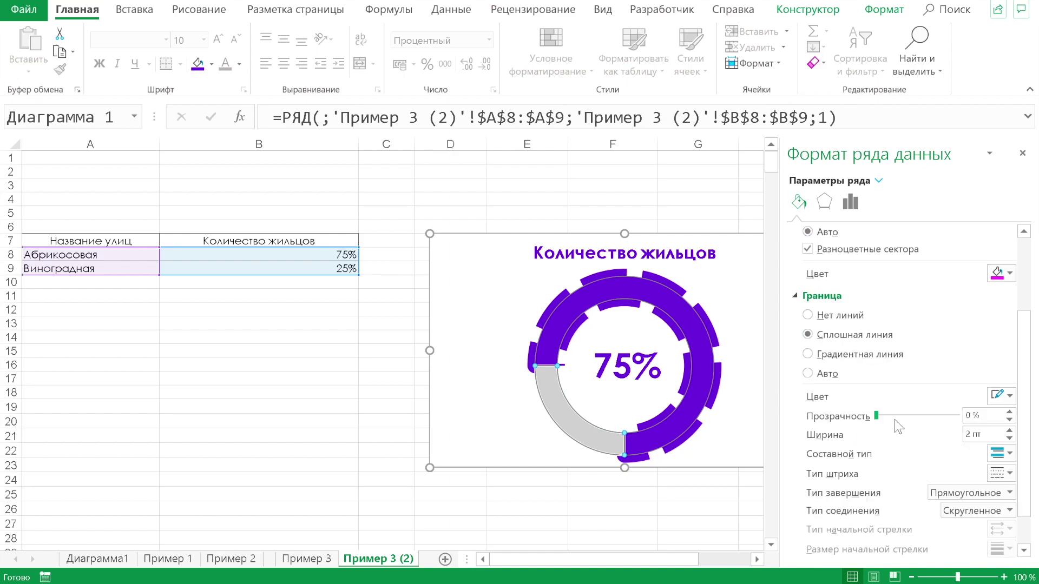
{"action": "left_click", "coordinate": [976, 492]}
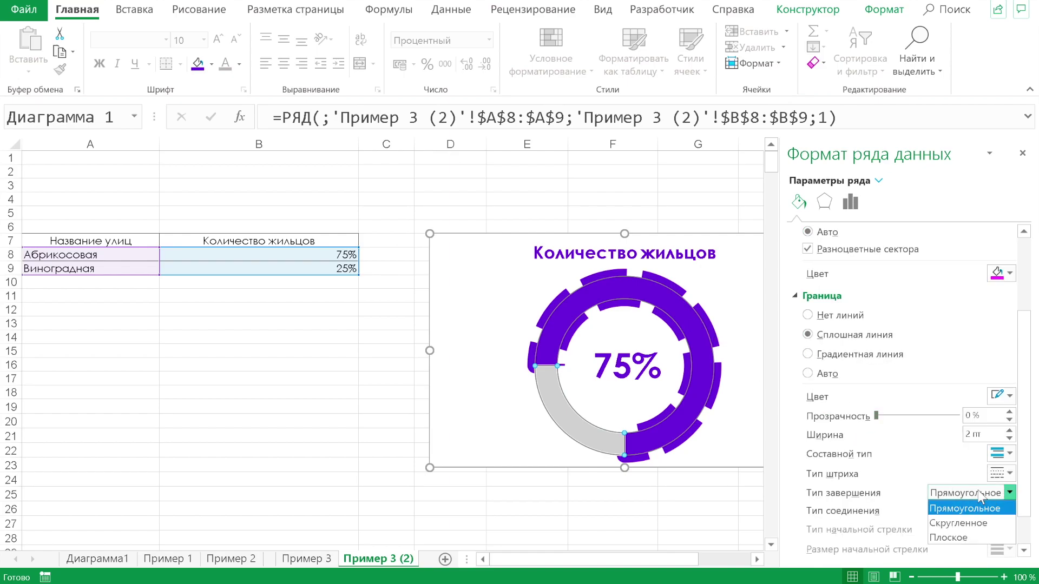
{"action": "left_click", "coordinate": [978, 523]}
{"action": "left_click", "coordinate": [524, 381]}
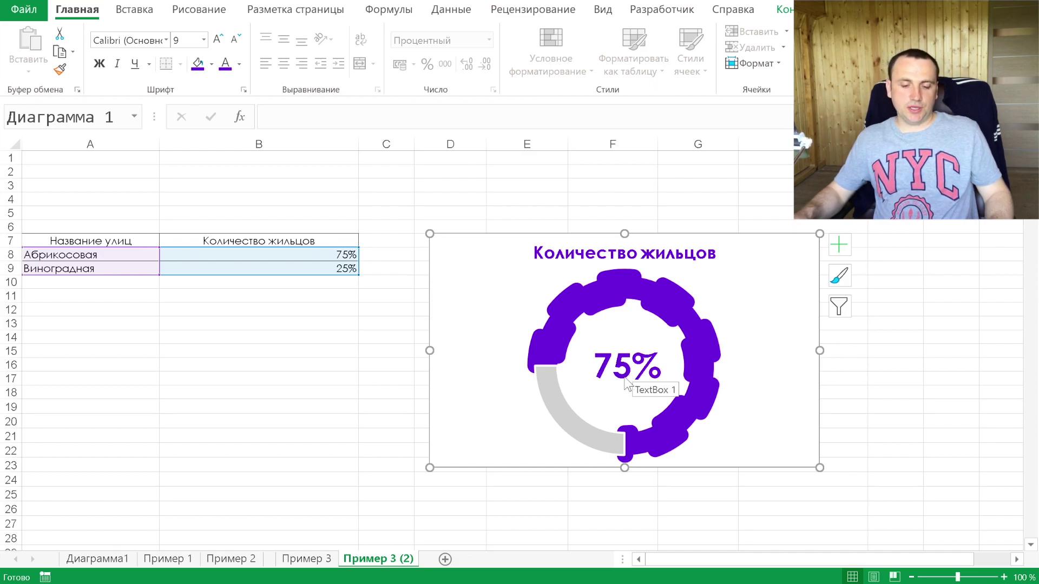
- Go to the sheet with the red heart and comment keywords table
{"action": "left_click", "coordinate": [268, 558]}
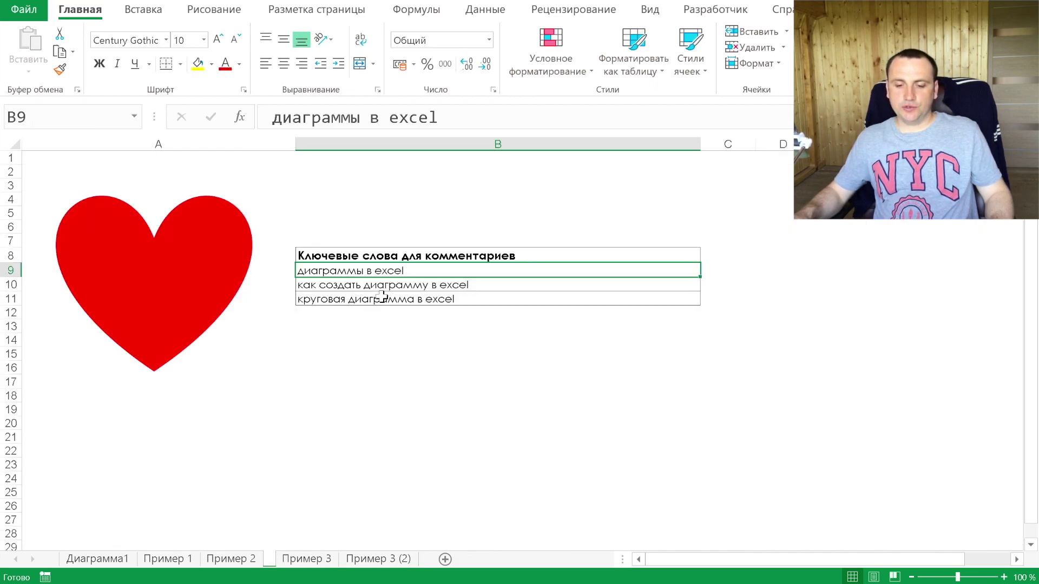